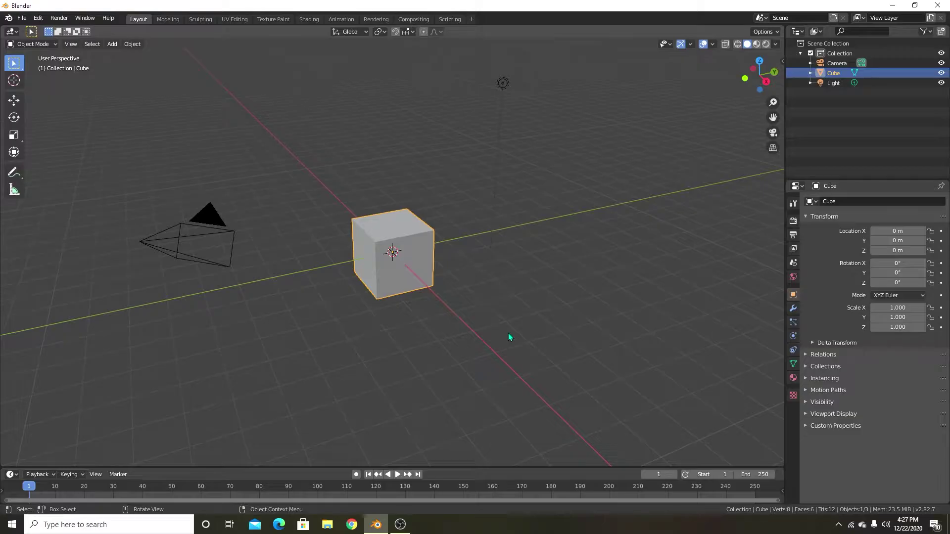
Delete the default cube from the scene
{"action": "middle_click_drag", "start_coordinate": [508, 333], "coordinate": [418, 280]}
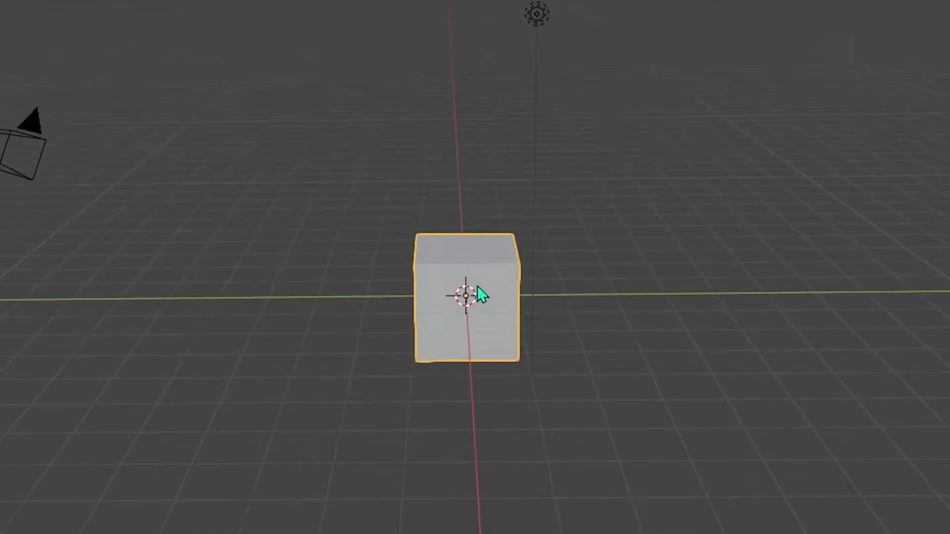
{"action": "key", "text": "x"}
{"action": "left_click", "coordinate": [473, 280]}
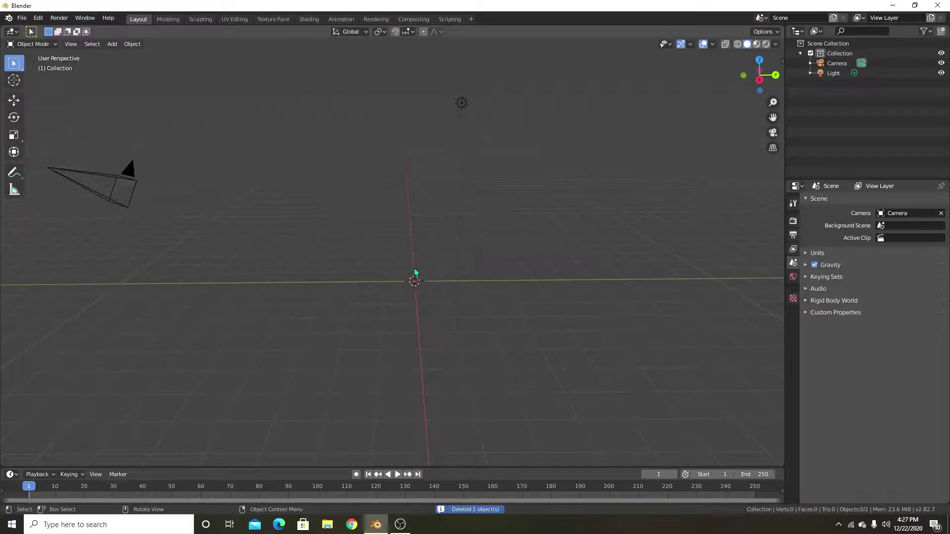
Add a mesh plane at the origin and scale it up uniformly to about 11.16
{"action": "key", "text": "shift+a"}
{"action": "mouse_move", "coordinate": [406, 268]}
{"action": "left_click", "coordinate": [450, 271]}
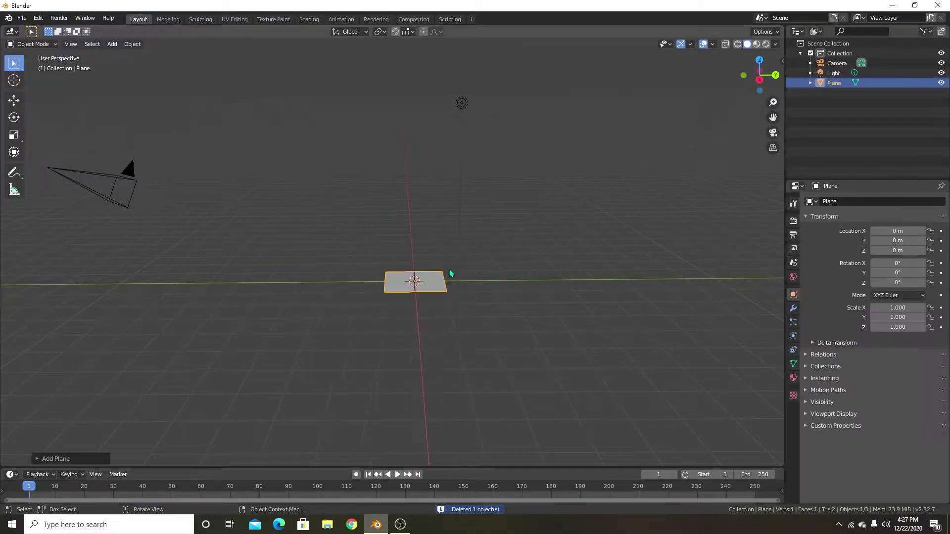
{"action": "key", "text": "s"}
{"action": "left_click", "coordinate": [781, 331]}
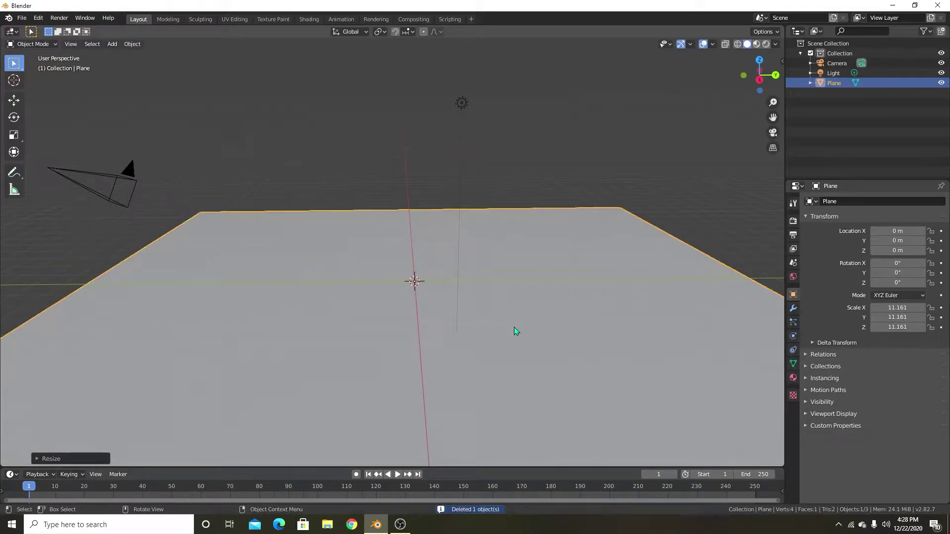
Enter Edit Mode on the plane and subdivide it with 100 cuts
{"action": "scroll", "coordinate": [440, 315], "scroll_direction": "down", "scroll_amount": 4}
{"action": "middle_click_drag", "start_coordinate": [440, 314], "coordinate": [444, 343]}
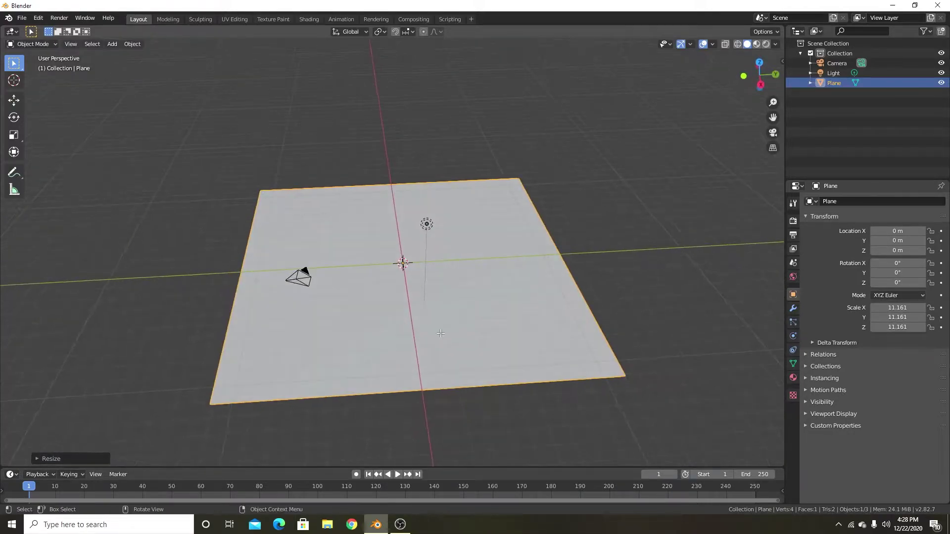
{"action": "key", "text": "Tab"}
{"action": "scroll", "coordinate": [439, 310], "scroll_direction": "up", "scroll_amount": 2}
{"action": "right_click", "coordinate": [417, 252]}
{"action": "left_click", "coordinate": [383, 267]}
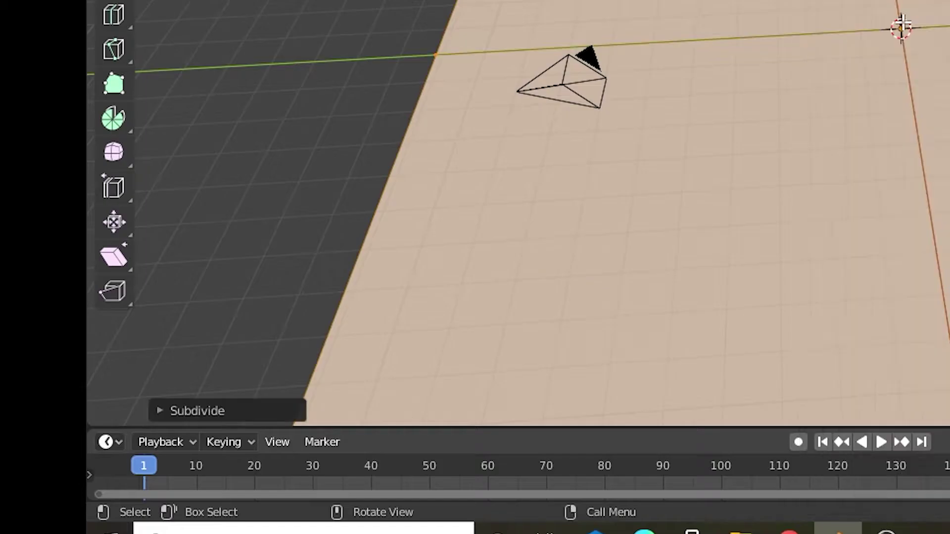
{"action": "left_click", "coordinate": [244, 401]}
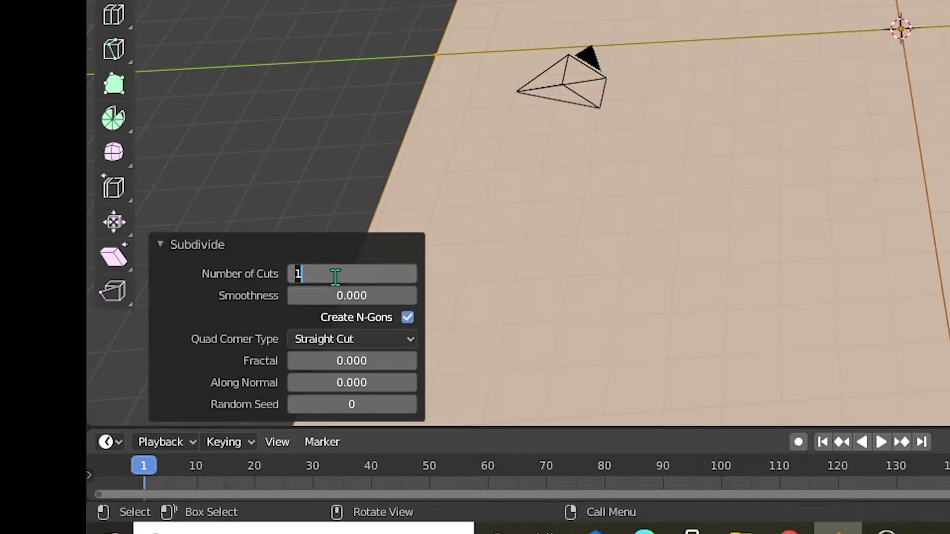
{"action": "key", "text": "Return"}
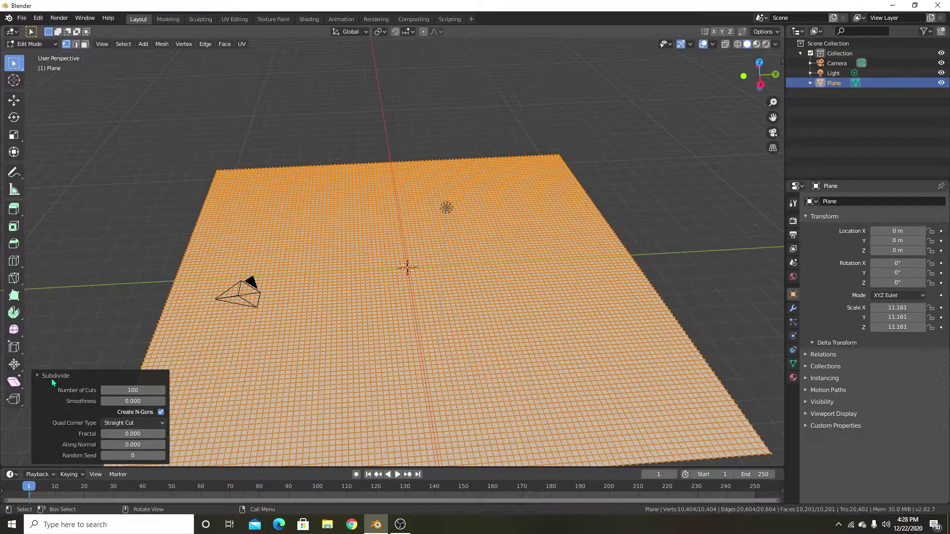
{"action": "left_click", "coordinate": [52, 379]}
Subdivide the plane's full grid once more to double its density
{"action": "right_click", "coordinate": [339, 308]}
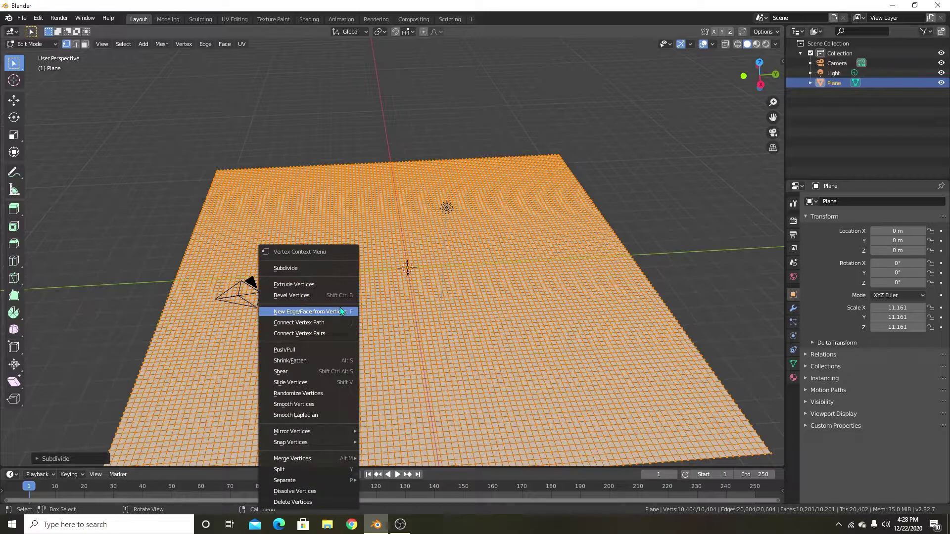
{"action": "left_click", "coordinate": [322, 269]}
{"action": "scroll", "coordinate": [438, 282], "scroll_direction": "up", "scroll_amount": 2}
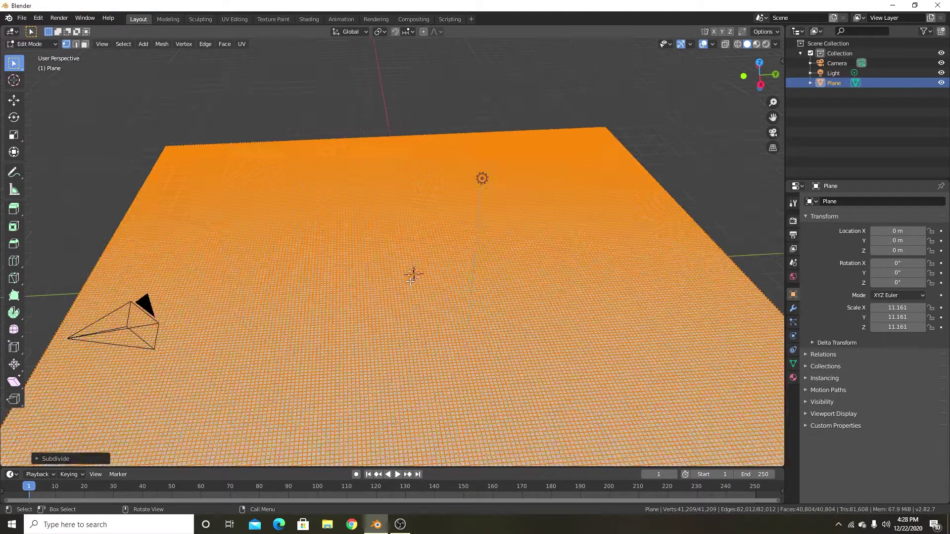
{"action": "middle_click_drag", "start_coordinate": [438, 281], "coordinate": [531, 270]}
Switch the subdivided plane to Sculpt Mode for sculpting with the Draw brush
{"action": "key", "text": "Tab"}
{"action": "left_click", "coordinate": [41, 42]}
{"action": "left_click", "coordinate": [43, 79]}
{"action": "scroll", "coordinate": [292, 250], "scroll_direction": "down", "scroll_amount": 2}
{"action": "middle_click_drag", "start_coordinate": [284, 256], "coordinate": [309, 257]}
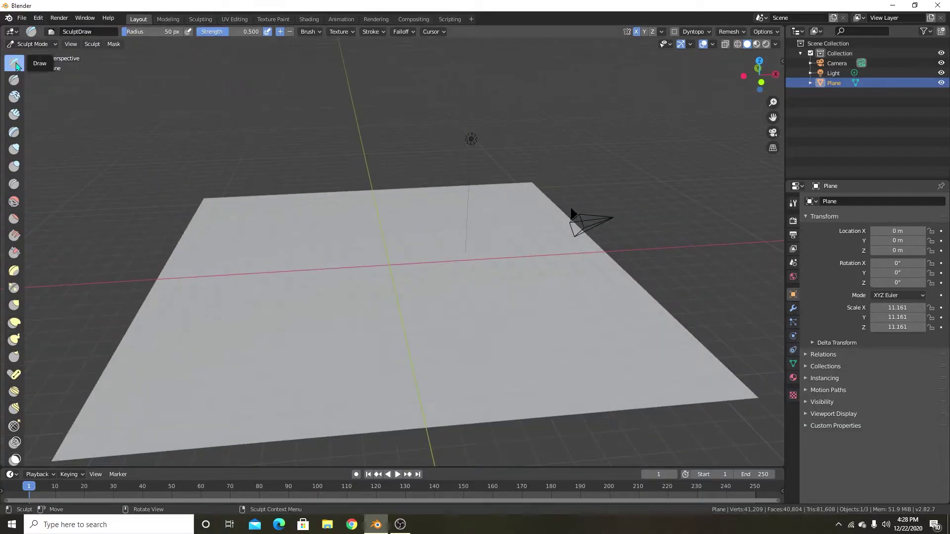
{"action": "scroll", "coordinate": [216, 243], "scroll_direction": "down", "scroll_amount": 2}
{"action": "middle_click_drag", "start_coordinate": [326, 342], "coordinate": [381, 373]}
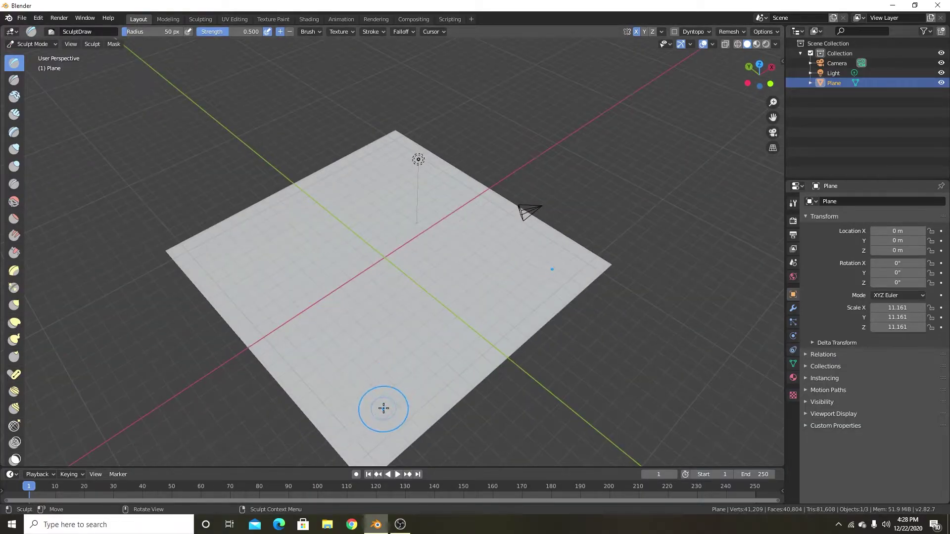
{"action": "left_click", "coordinate": [413, 412]}
{"action": "mouse_move", "coordinate": [371, 422]}
{"action": "left_mouse_down"}
{"action": "mouse_move", "coordinate": [361, 405]}
{"action": "mouse_move", "coordinate": [373, 415]}
{"action": "left_mouse_up"}
{"action": "key", "text": "ctrl+z"}
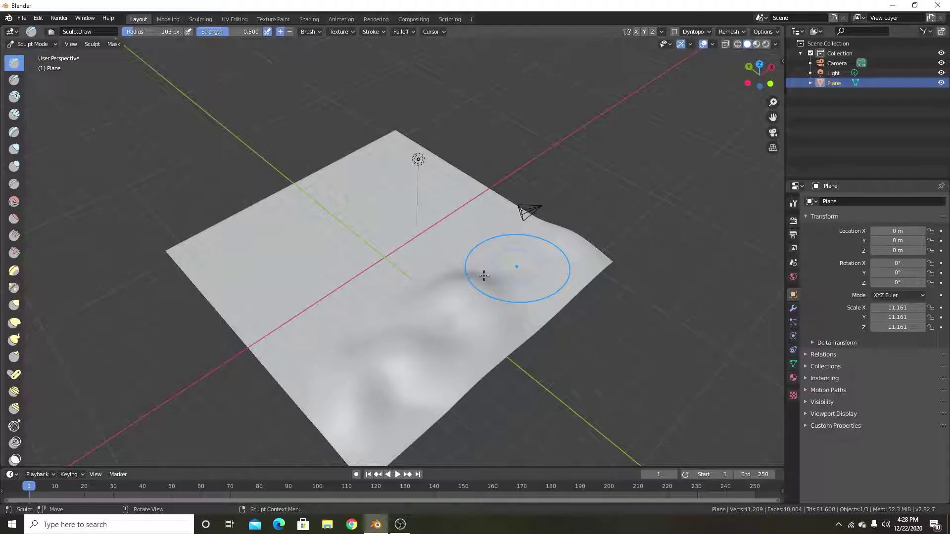
Sculpt uneven rolling hills across the whole plane with the Draw brush at radius 103 px and strength 0.500
{"action": "middle_click_drag", "start_coordinate": [420, 315], "coordinate": [494, 287]}
{"action": "mouse_move", "coordinate": [316, 354]}
{"action": "left_mouse_down"}
{"action": "mouse_move", "coordinate": [259, 339]}
{"action": "mouse_move", "coordinate": [357, 350]}
{"action": "mouse_move", "coordinate": [339, 327]}
{"action": "left_mouse_up"}
{"action": "middle_click_drag", "start_coordinate": [342, 327], "coordinate": [353, 363]}
{"action": "scroll", "coordinate": [420, 410], "scroll_direction": "up", "scroll_amount": 2}
{"action": "mouse_move", "coordinate": [516, 440]}
{"action": "left_mouse_down"}
{"action": "mouse_move", "coordinate": [439, 449]}
{"action": "mouse_move", "coordinate": [515, 373]}
{"action": "mouse_move", "coordinate": [420, 329]}
{"action": "left_mouse_up"}
{"action": "middle_click_drag", "start_coordinate": [347, 337], "coordinate": [475, 327]}
{"action": "mouse_move", "coordinate": [366, 403]}
{"action": "left_mouse_down"}
{"action": "mouse_move", "coordinate": [454, 356]}
{"action": "mouse_move", "coordinate": [271, 333]}
{"action": "left_mouse_up"}
{"action": "scroll", "coordinate": [297, 297], "scroll_direction": "down", "scroll_amount": 3}
{"action": "mouse_move", "coordinate": [314, 260]}
{"action": "left_mouse_down"}
{"action": "mouse_move", "coordinate": [380, 298]}
{"action": "mouse_move", "coordinate": [526, 276]}
{"action": "mouse_move", "coordinate": [487, 228]}
{"action": "left_mouse_up"}
{"action": "scroll", "coordinate": [380, 298], "scroll_direction": "up", "scroll_amount": 2}
{"action": "scroll", "coordinate": [482, 225], "scroll_direction": "down", "scroll_amount": 1}
{"action": "left_click_drag", "start_coordinate": [480, 223], "coordinate": [420, 215]}
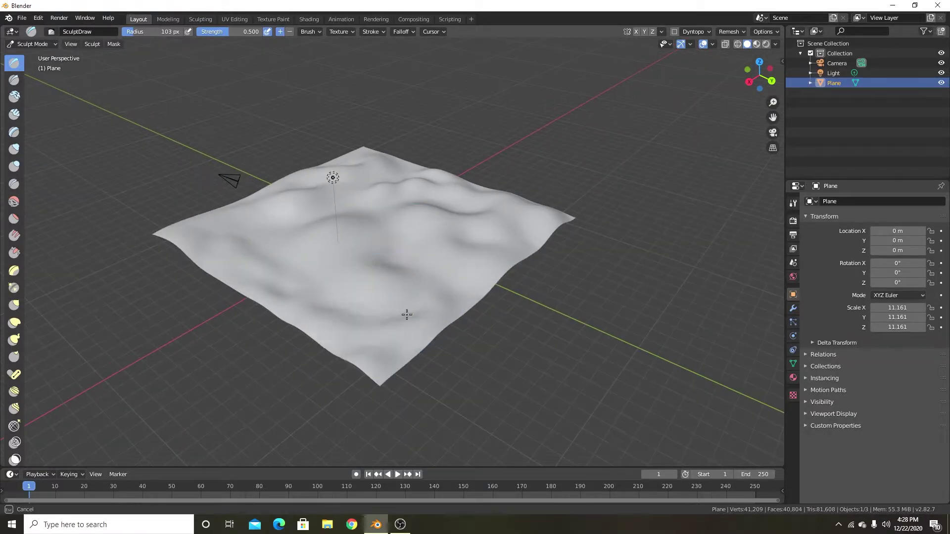
{"action": "left_click_drag", "start_coordinate": [380, 246], "coordinate": [327, 256]}
{"action": "middle_click_drag", "start_coordinate": [213, 238], "coordinate": [290, 264]}
{"action": "scroll", "coordinate": [235, 261], "scroll_direction": "up", "scroll_amount": 1}
{"action": "left_click_drag", "start_coordinate": [236, 261], "coordinate": [228, 265]}
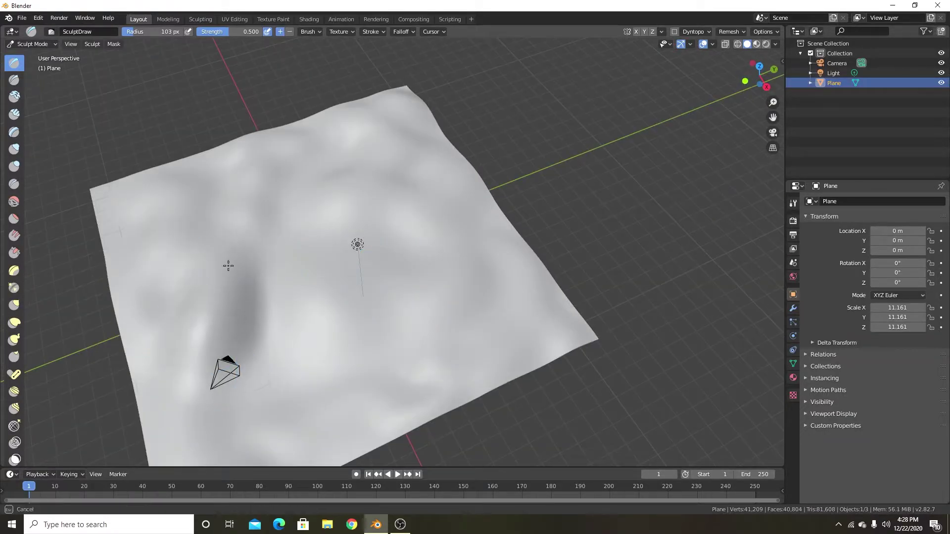
{"action": "left_click_drag", "start_coordinate": [197, 395], "coordinate": [200, 381]}
{"action": "scroll", "coordinate": [344, 282], "scroll_direction": "up", "scroll_amount": 2}
{"action": "mouse_move", "coordinate": [237, 322]}
{"action": "middle_mouse_down"}
{"action": "mouse_move", "coordinate": [341, 286]}
{"action": "mouse_move", "coordinate": [352, 264]}
{"action": "middle_mouse_up"}
{"action": "left_click_drag", "start_coordinate": [292, 267], "coordinate": [213, 270]}
{"action": "middle_click_drag", "start_coordinate": [495, 317], "coordinate": [247, 252], "text": "shift"}
{"action": "left_click_drag", "start_coordinate": [376, 307], "coordinate": [520, 393]}
{"action": "left_click_drag", "start_coordinate": [470, 237], "coordinate": [321, 248]}
{"action": "middle_click_drag", "start_coordinate": [133, 238], "coordinate": [418, 328], "text": "shift"}
{"action": "scroll", "coordinate": [418, 329], "scroll_direction": "up", "scroll_amount": 1}
{"action": "left_click_drag", "start_coordinate": [262, 430], "coordinate": [331, 420]}
{"action": "scroll", "coordinate": [416, 421], "scroll_direction": "down", "scroll_amount": 6}
{"action": "mouse_move", "coordinate": [421, 297]}
{"action": "left_mouse_down"}
{"action": "mouse_move", "coordinate": [357, 295]}
{"action": "mouse_move", "coordinate": [378, 303]}
{"action": "left_mouse_up"}
Return to Object Mode and delete the default camera and light
{"action": "scroll", "coordinate": [407, 322], "scroll_direction": "down", "scroll_amount": 2}
{"action": "mouse_move", "coordinate": [407, 322]}
{"action": "middle_mouse_down"}
{"action": "mouse_move", "coordinate": [295, 363]}
{"action": "mouse_move", "coordinate": [232, 349]}
{"action": "middle_mouse_up"}
{"action": "scroll", "coordinate": [232, 349], "scroll_direction": "down", "scroll_amount": 1}
{"action": "mouse_move", "coordinate": [214, 312]}
{"action": "middle_mouse_down", "text": "shift"}
{"action": "mouse_move", "coordinate": [281, 341]}
{"action": "mouse_move", "coordinate": [341, 290]}
{"action": "middle_mouse_up", "text": "shift"}
{"action": "left_click", "coordinate": [39, 45]}
{"action": "left_click", "coordinate": [39, 56]}
{"action": "scroll", "coordinate": [468, 308], "scroll_direction": "up", "scroll_amount": 3}
{"action": "left_click", "coordinate": [330, 276]}
{"action": "key", "text": "x"}
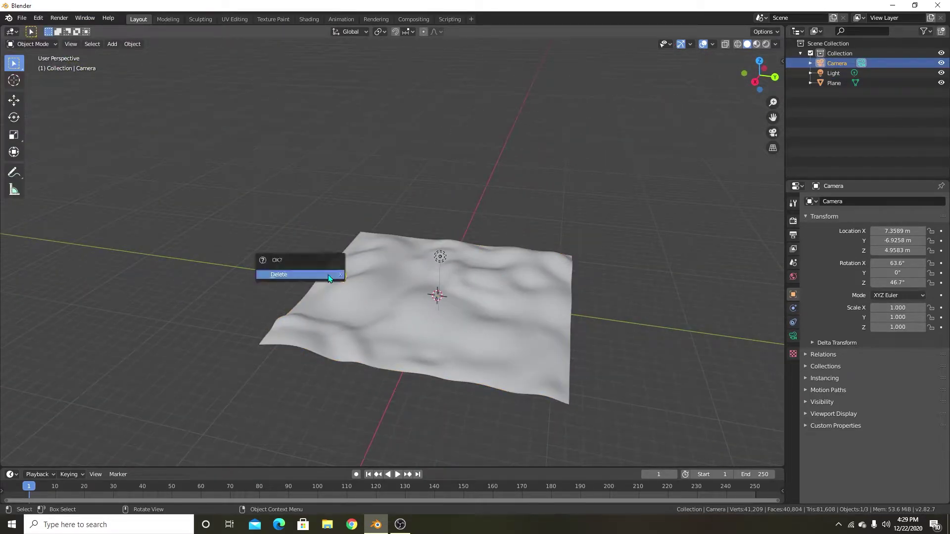
{"action": "left_click", "coordinate": [328, 274]}
{"action": "left_click", "coordinate": [440, 256]}
{"action": "key", "text": "x"}
{"action": "left_click", "coordinate": [444, 256]}
Switch the viewport to Rendered shading to view the terrain
{"action": "middle_click_drag", "start_coordinate": [465, 286], "coordinate": [464, 320]}
{"action": "scroll", "coordinate": [464, 319], "scroll_direction": "up", "scroll_amount": 3}
{"action": "key", "text": "z"}
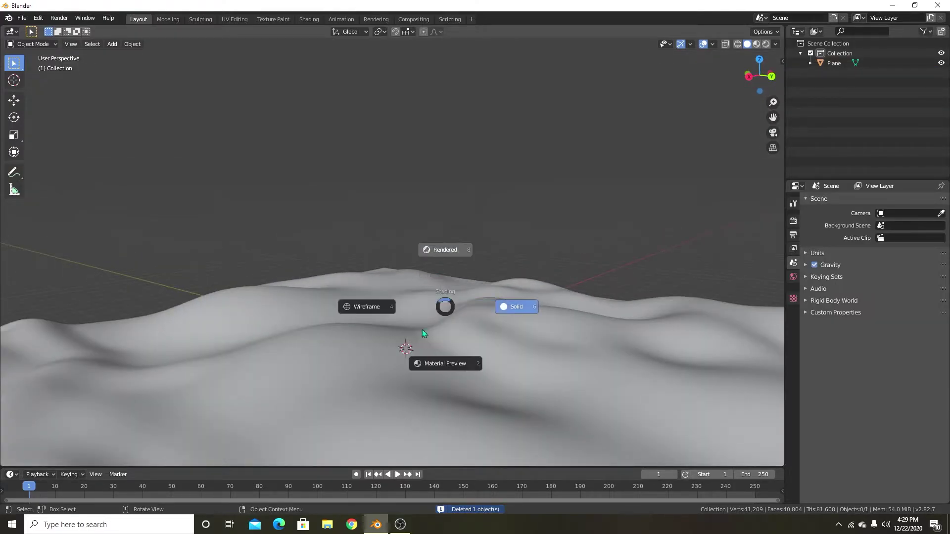
{"action": "left_click", "coordinate": [444, 251]}
{"action": "scroll", "coordinate": [326, 323], "scroll_direction": "down", "scroll_amount": 4}
{"action": "mouse_move", "coordinate": [325, 324]}
{"action": "middle_mouse_down"}
{"action": "mouse_move", "coordinate": [467, 348]}
{"action": "mouse_move", "coordinate": [360, 324]}
{"action": "middle_mouse_up"}
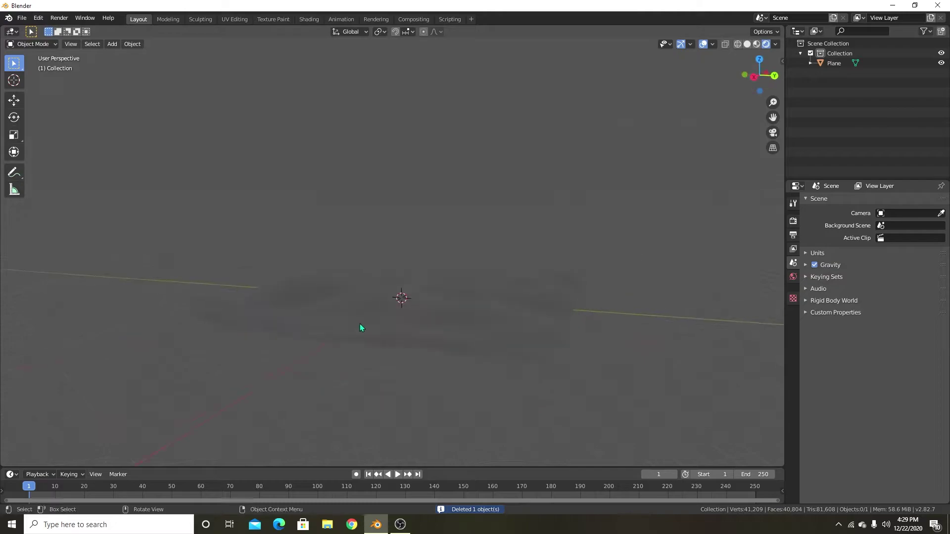
Set the world background color to an Environment Texture and load the TexturesCom landscape image from the textures folder
{"action": "left_click", "coordinate": [793, 278]}
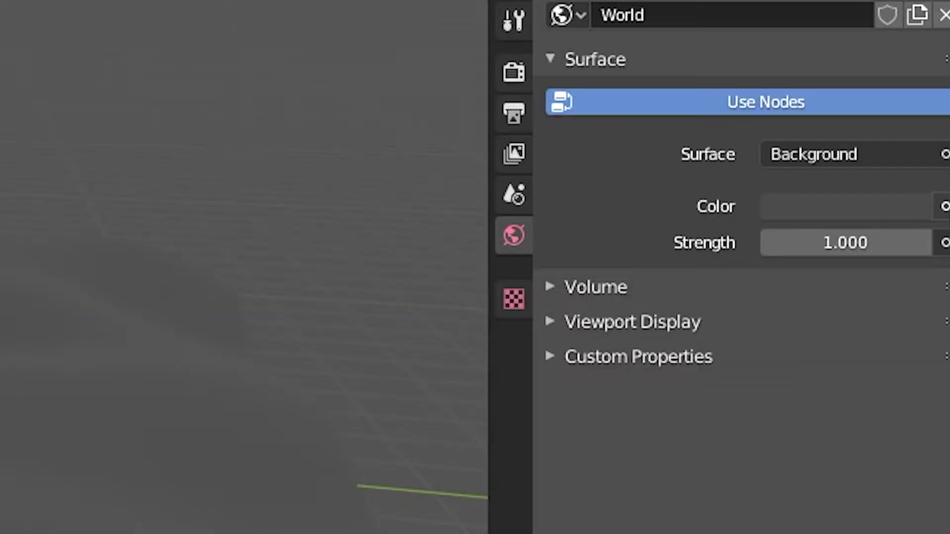
{"action": "left_click", "coordinate": [941, 268]}
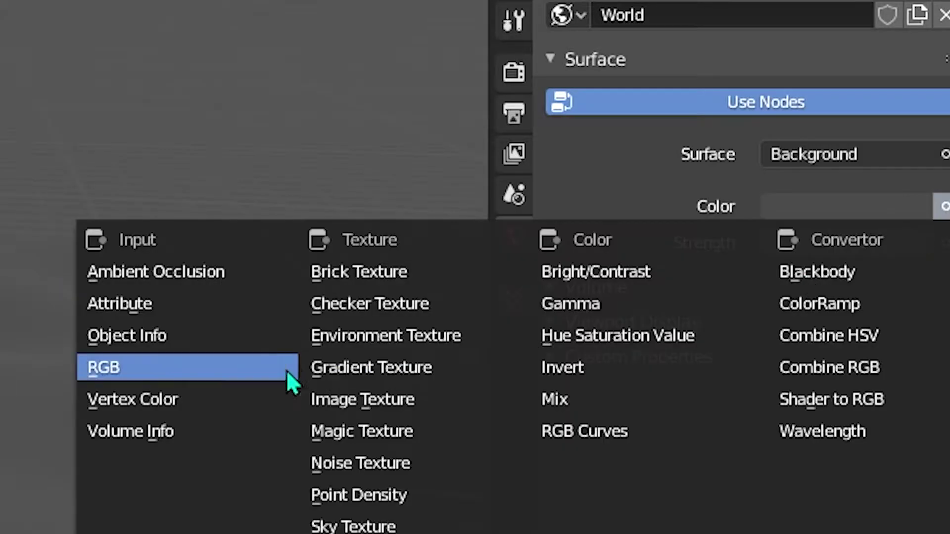
{"action": "left_click", "coordinate": [396, 335]}
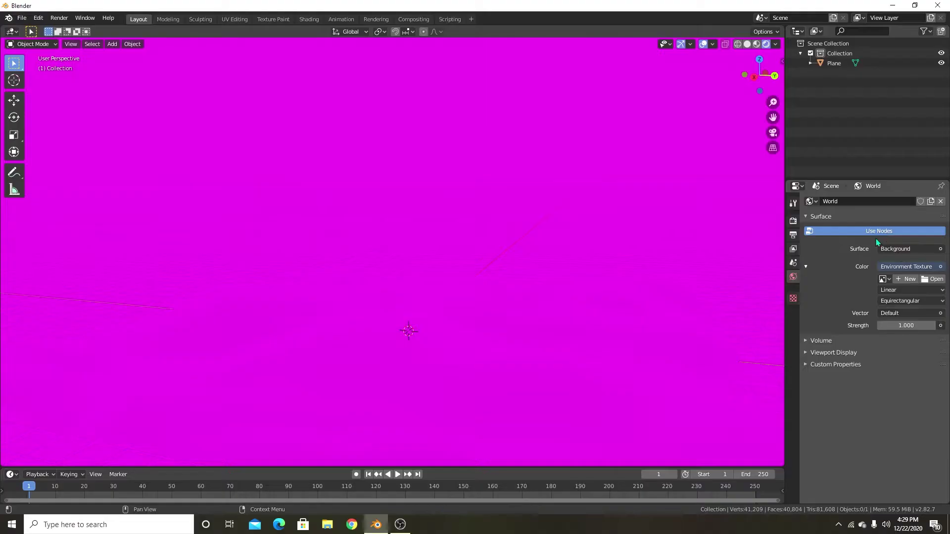
{"action": "left_click", "coordinate": [933, 280]}
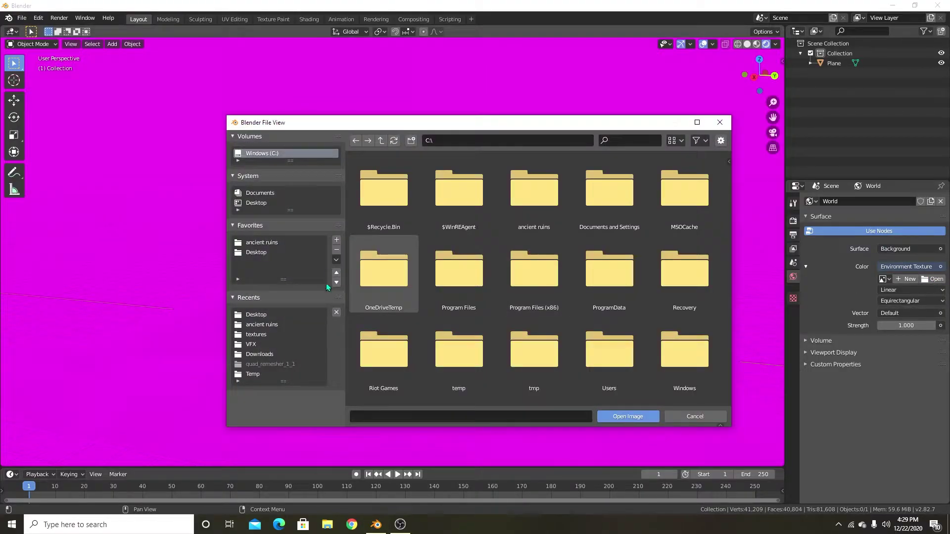
{"action": "left_click", "coordinate": [257, 325]}
{"action": "left_click", "coordinate": [262, 334]}
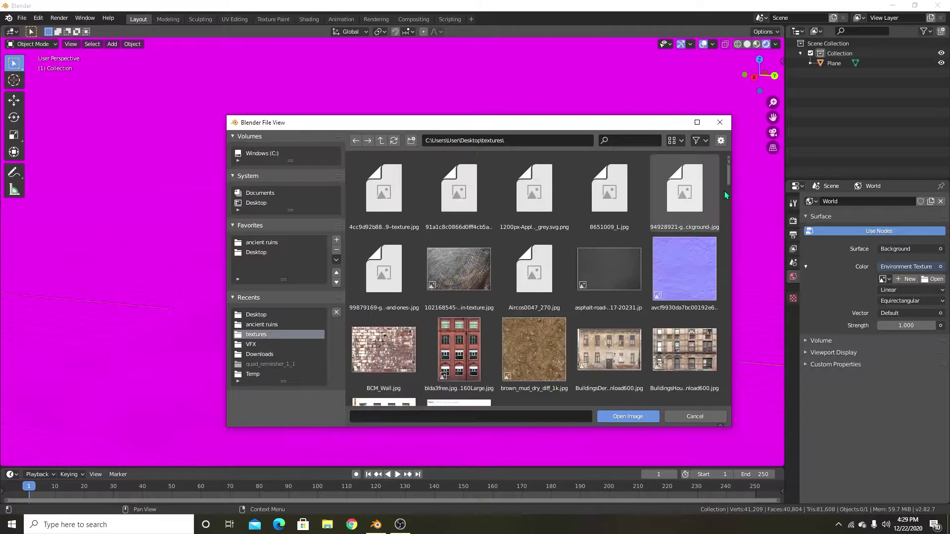
{"action": "left_click_drag", "start_coordinate": [731, 180], "coordinate": [729, 344]}
{"action": "left_click", "coordinate": [686, 356]}
{"action": "left_click", "coordinate": [637, 420]}
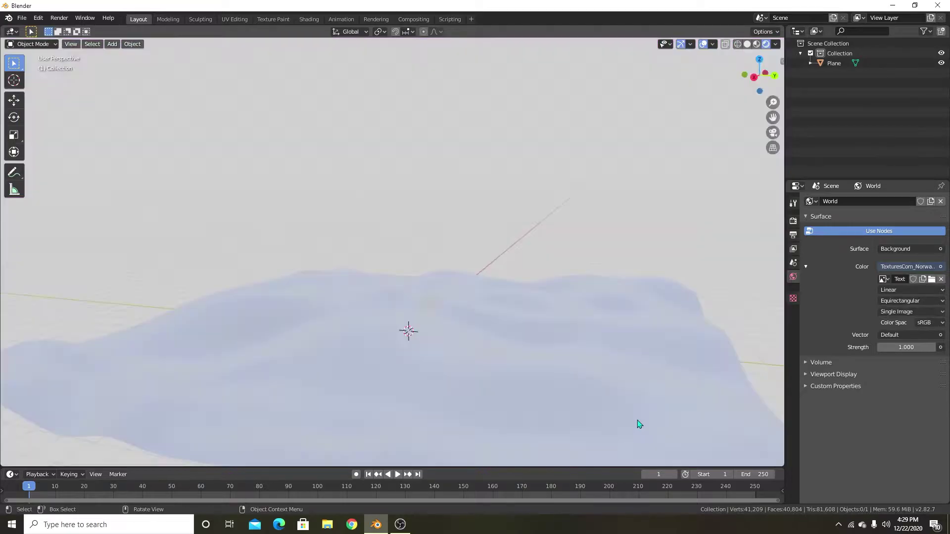
Add a sun light and move it up and away from the terrain's centre
{"action": "scroll", "coordinate": [470, 289], "scroll_direction": "down", "scroll_amount": 7}
{"action": "middle_click_drag", "start_coordinate": [470, 289], "coordinate": [408, 258]}
{"action": "scroll", "coordinate": [474, 286], "scroll_direction": "up", "scroll_amount": 3}
{"action": "key", "text": "shift+a"}
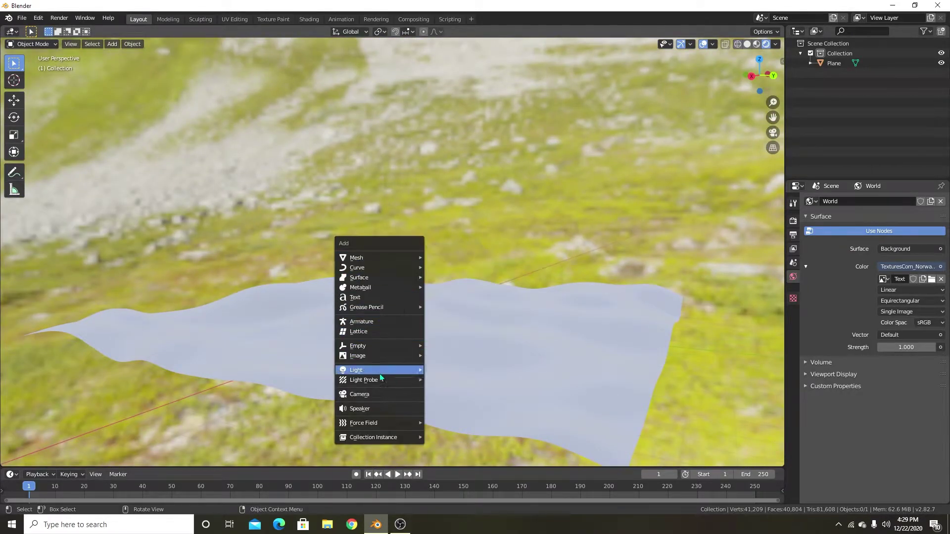
{"action": "mouse_move", "coordinate": [398, 369]}
{"action": "left_click", "coordinate": [444, 380]}
{"action": "middle_click_drag", "start_coordinate": [443, 384], "coordinate": [551, 325]}
{"action": "key", "text": "g"}
{"action": "left_click", "coordinate": [672, 228]}
Tilt the sun toward the terrain from the left orthographic view and reposition it above the ground
{"action": "key", "text": "ctrl+KP_3"}
{"action": "key", "text": "r"}
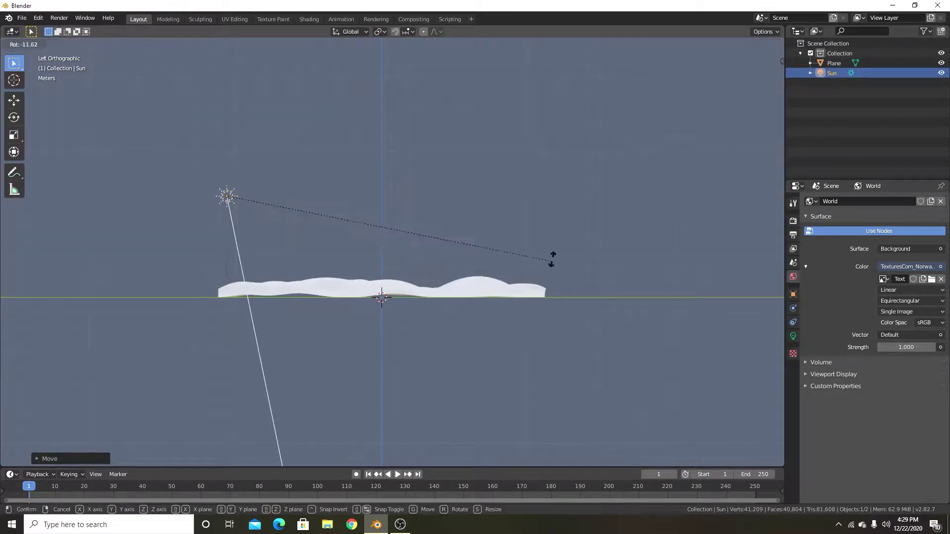
{"action": "left_click", "coordinate": [559, 55]}
{"action": "key", "text": "g"}
{"action": "left_click", "coordinate": [471, 158]}
Rotate the sun so its beam slants down toward the middle of the terrain
{"action": "middle_click_drag", "start_coordinate": [435, 240], "coordinate": [538, 301]}
{"action": "scroll", "coordinate": [538, 302], "scroll_direction": "down", "scroll_amount": 2}
{"action": "middle_click_drag", "start_coordinate": [466, 314], "coordinate": [466, 252]}
{"action": "key", "text": "r"}
{"action": "right_click", "coordinate": [630, 260]}
{"action": "middle_click_drag", "start_coordinate": [634, 258], "coordinate": [647, 242]}
{"action": "key", "text": "r"}
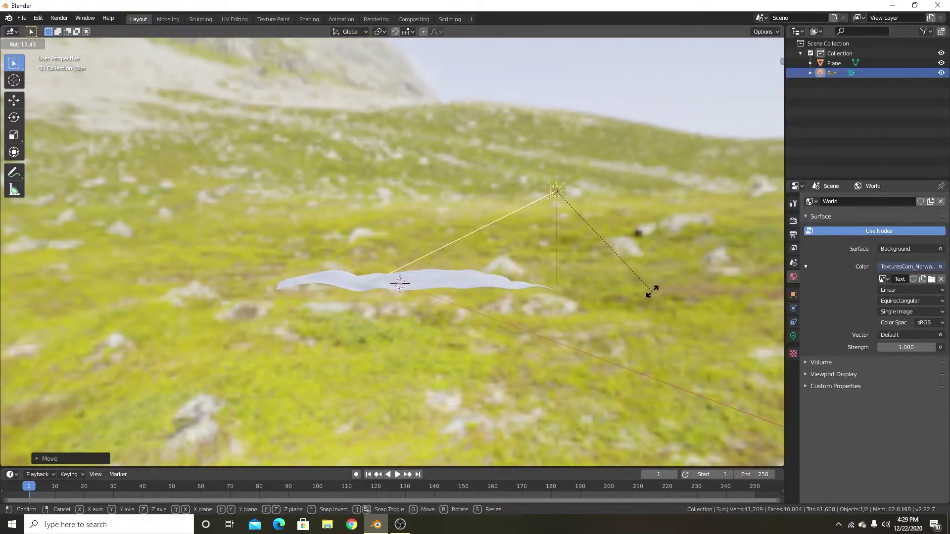
{"action": "left_click", "coordinate": [652, 292]}
Adjust the sun's direction over the terrain with a free trackball rotation
{"action": "middle_click_drag", "start_coordinate": [603, 276], "coordinate": [598, 254]}
{"action": "scroll", "coordinate": [513, 320], "scroll_direction": "up", "scroll_amount": 4}
{"action": "middle_click_drag", "start_coordinate": [512, 305], "coordinate": [520, 398]}
{"action": "key", "text": "r"}
{"action": "key", "text": "r"}
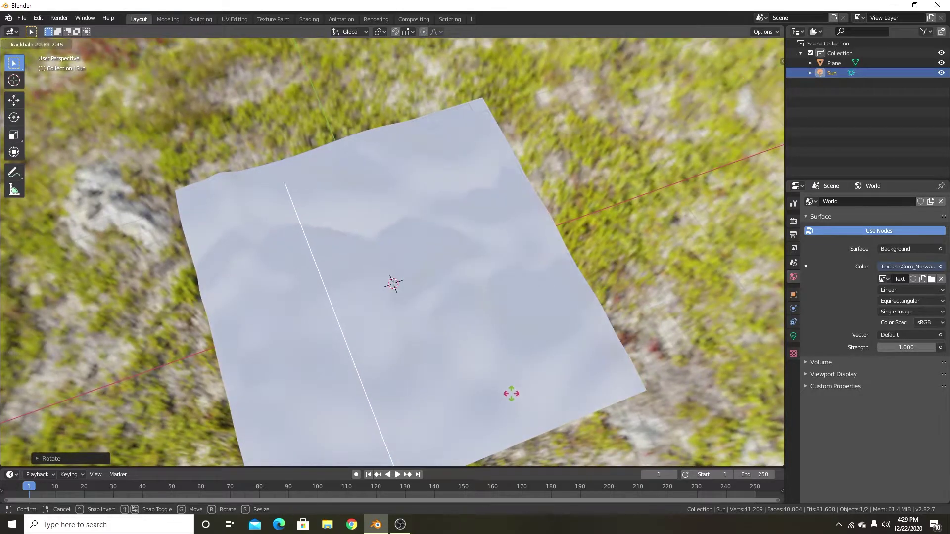
{"action": "left_click", "coordinate": [511, 393]}
Move the sun to a new spot over the terrain and rotate it to refine the light angle
{"action": "key", "text": "g"}
{"action": "left_click", "coordinate": [627, 426]}
{"action": "middle_click_drag", "start_coordinate": [627, 427], "coordinate": [717, 376]}
{"action": "key", "text": "r"}
{"action": "left_click", "coordinate": [699, 366]}
Set the sun light's strength to 5
{"action": "left_click", "coordinate": [793, 338]}
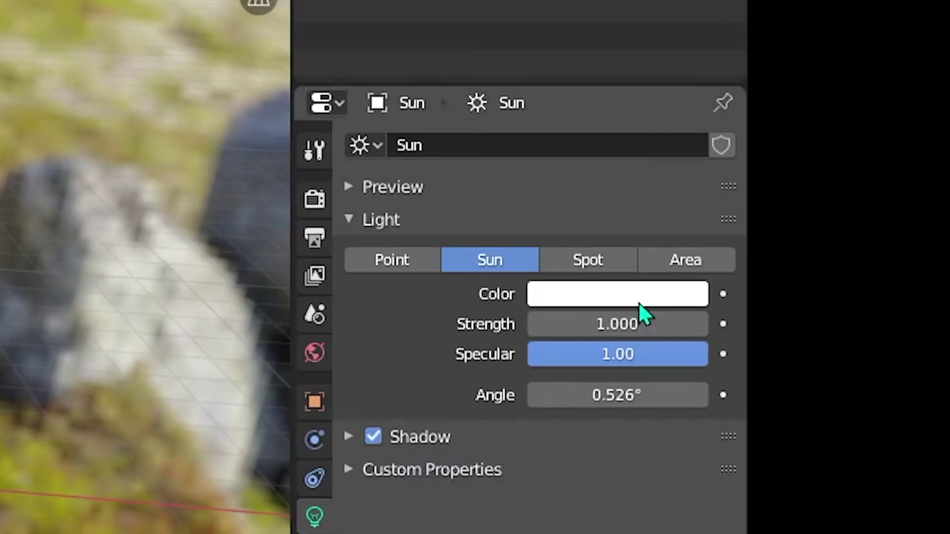
{"action": "left_click", "coordinate": [901, 266]}
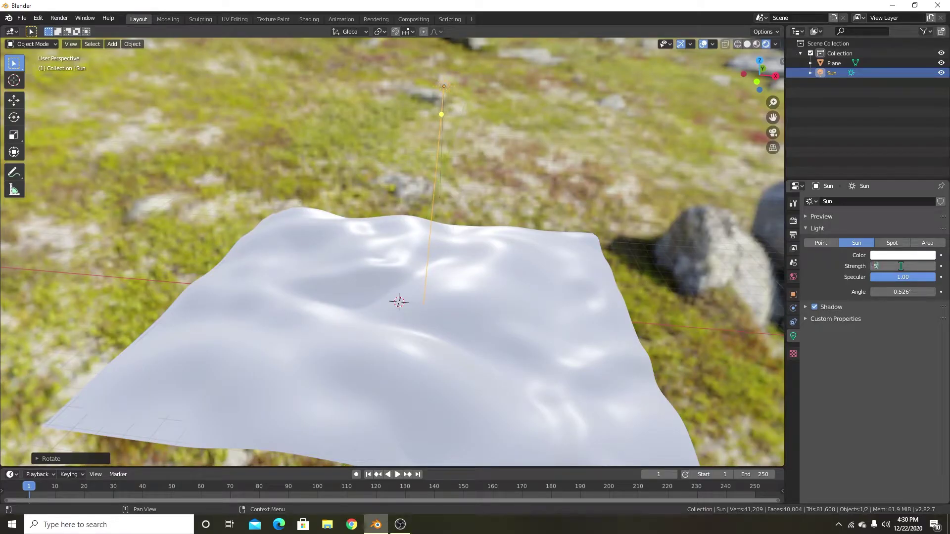
{"action": "key", "text": "Return"}
Add a camera at the origin and scale it up well beyond its default size
{"action": "middle_click_drag", "start_coordinate": [524, 309], "coordinate": [487, 203]}
{"action": "left_click", "coordinate": [487, 203]}
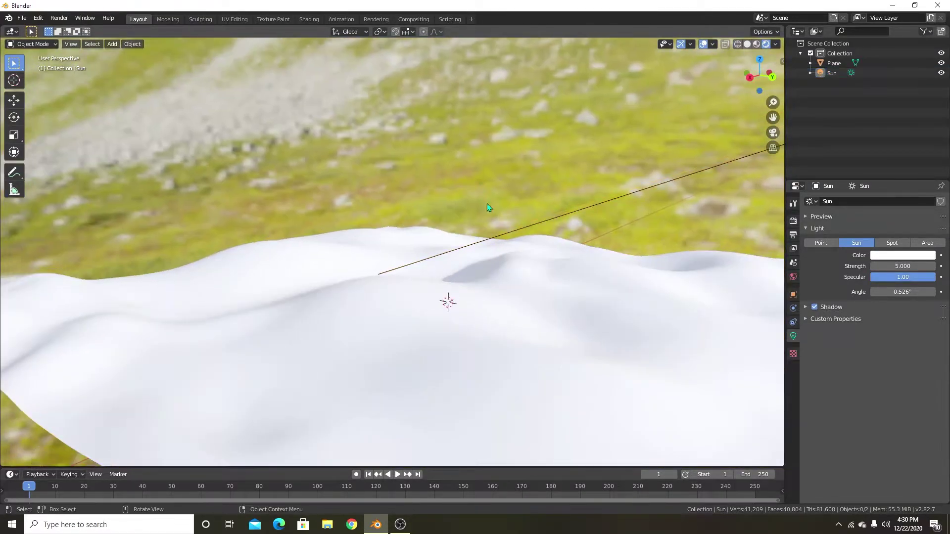
{"action": "key", "text": "shift+a"}
{"action": "left_click", "coordinate": [449, 280]}
{"action": "scroll", "coordinate": [478, 284], "scroll_direction": "down", "scroll_amount": 5}
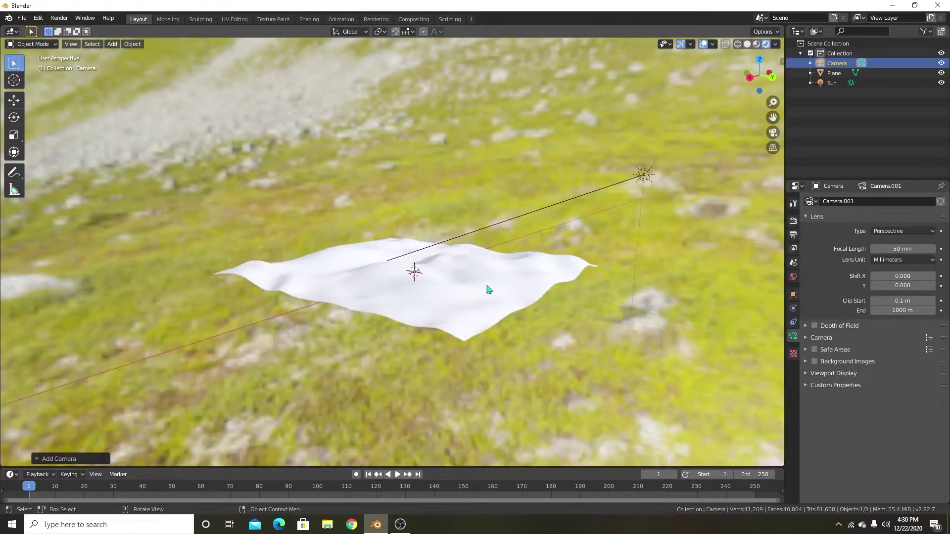
{"action": "key", "text": "s"}
{"action": "left_click", "coordinate": [50, 375]}
Move the camera in top view about 10 m along X and 9 m along Y, toward a corner of the terrain
{"action": "key", "text": "grave"}
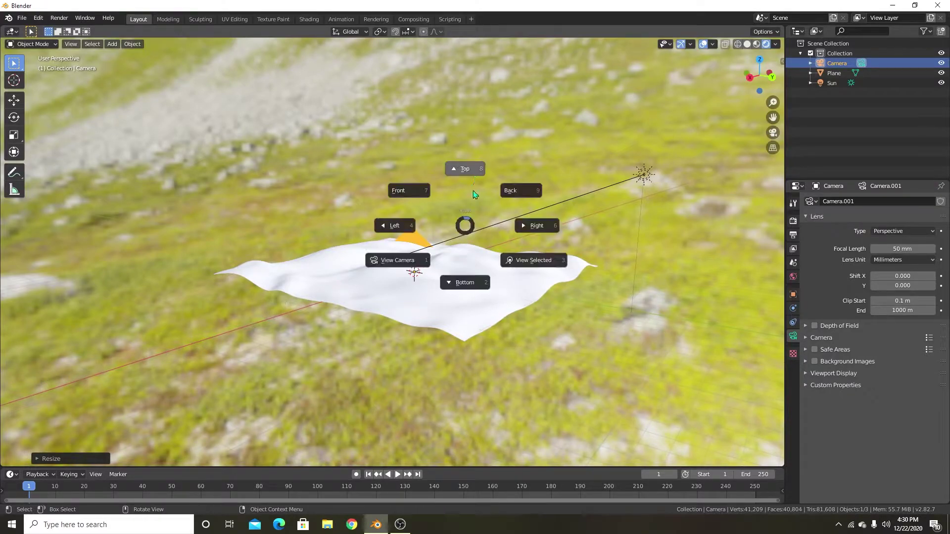
{"action": "left_click", "coordinate": [467, 170]}
{"action": "key", "text": "g"}
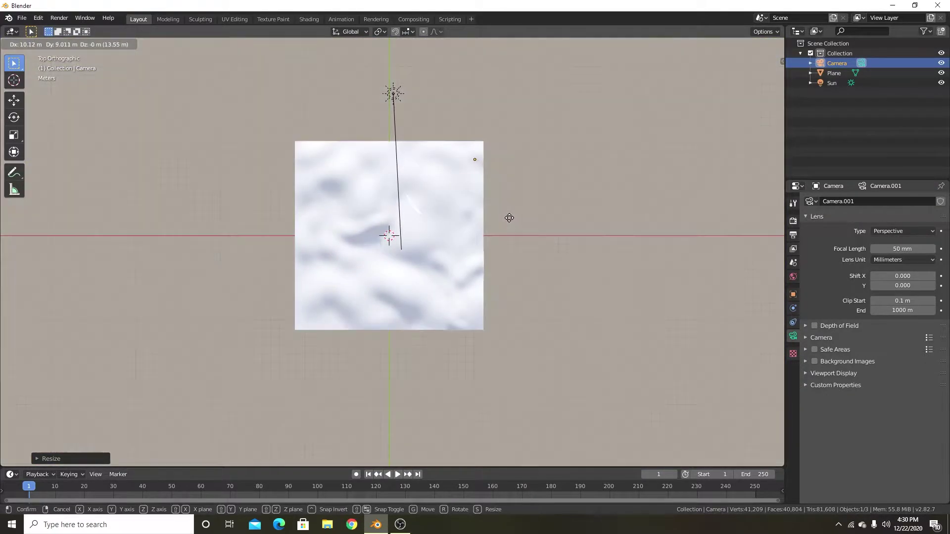
{"action": "left_click", "coordinate": [511, 217]}
{"action": "middle_click_drag", "start_coordinate": [511, 259], "coordinate": [465, 195]}
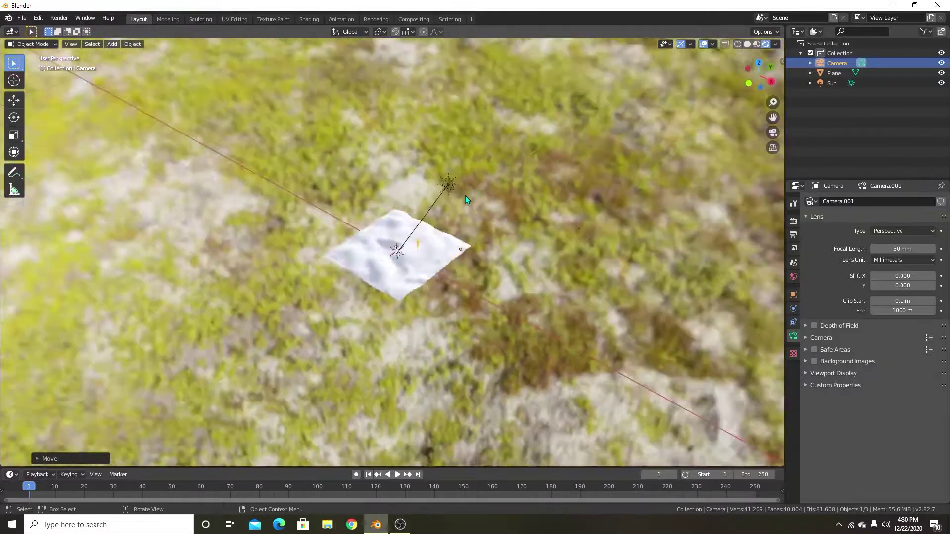
Look through the camera and raise it above the terrain surface
{"action": "key", "text": "KP_0"}
{"action": "key", "text": "g"}
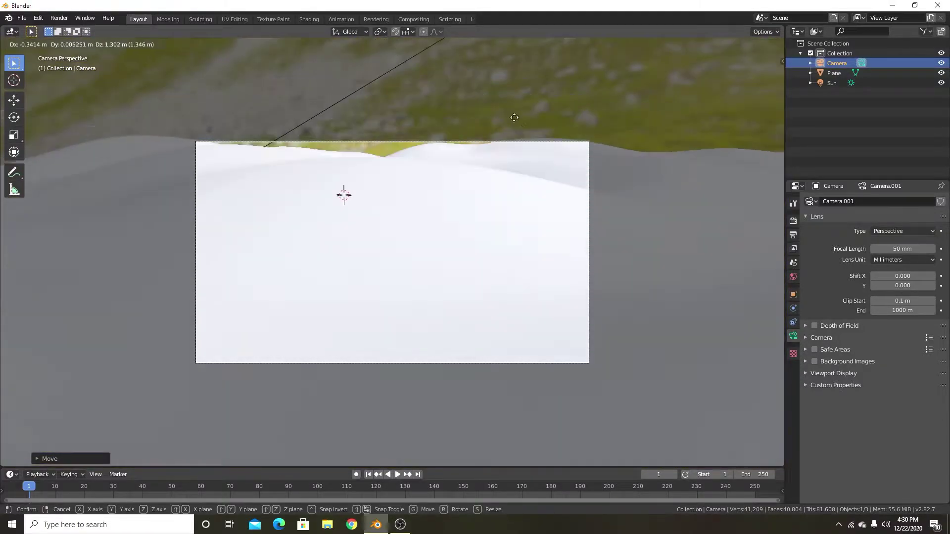
{"action": "left_click", "coordinate": [499, 90]}
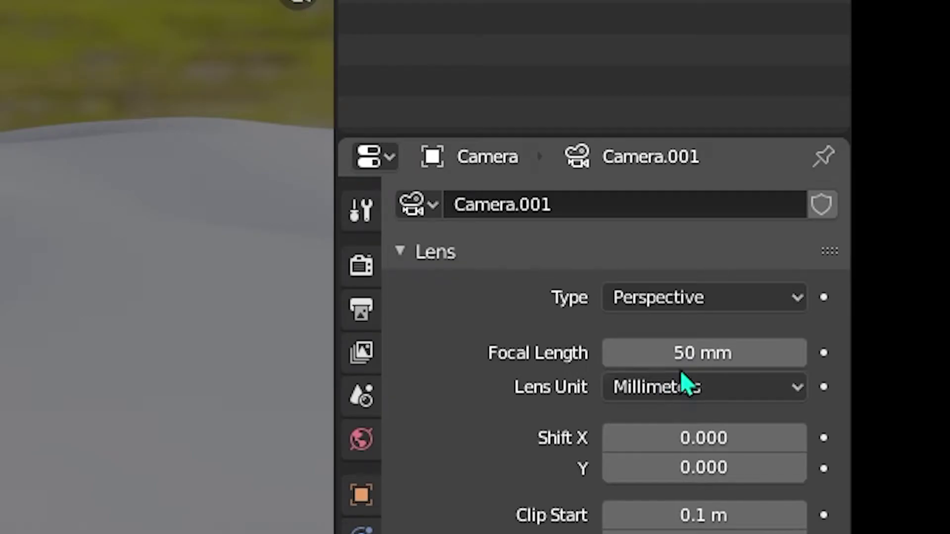
Set the camera's focal length to 40 mm
{"action": "left_click", "coordinate": [693, 353]}
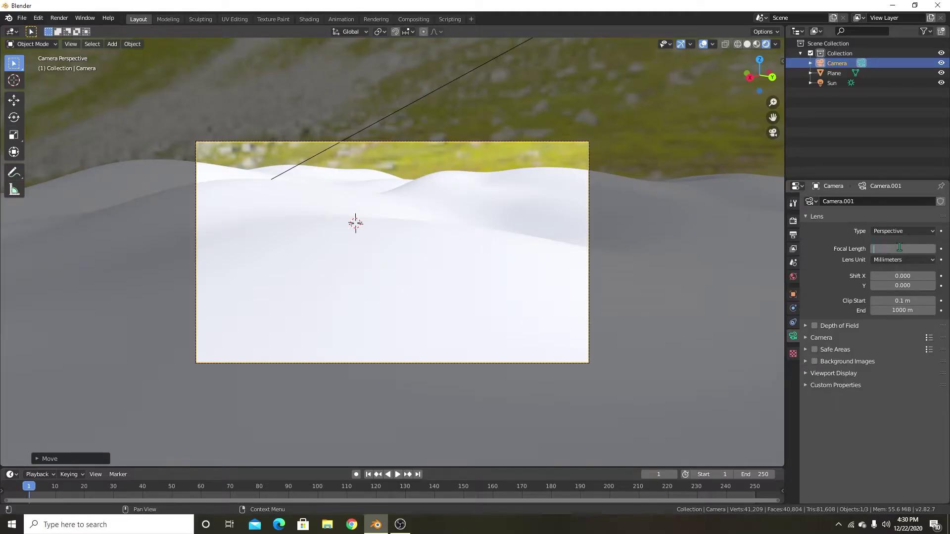
{"action": "type", "text": "4"}
{"action": "type", "text": "0"}
{"action": "key", "text": "Return"}
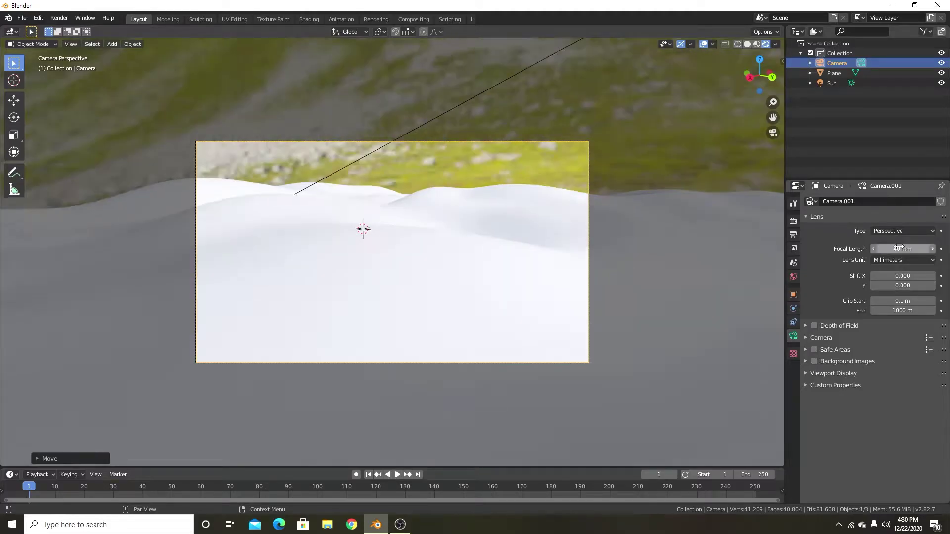
{"action": "scroll", "coordinate": [470, 285], "scroll_direction": "down", "scroll_amount": 4}
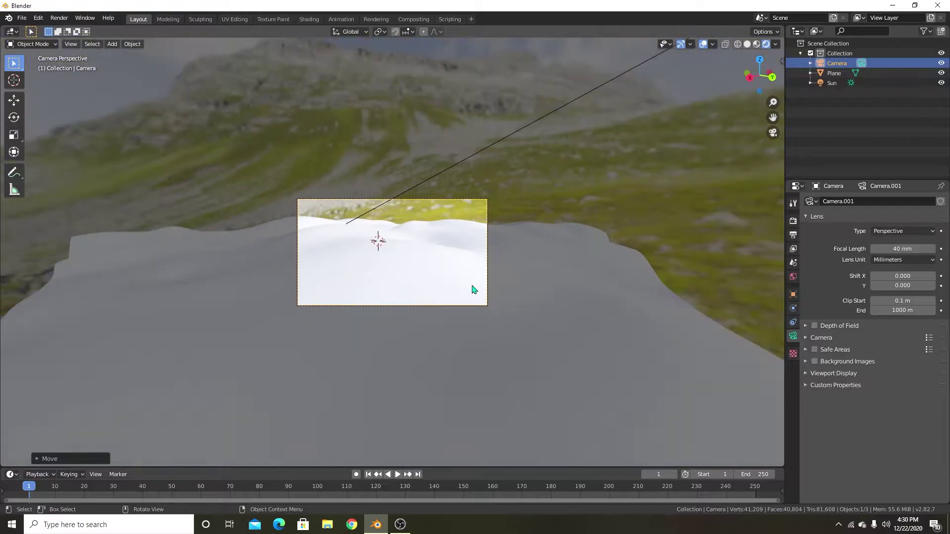
Refine the camera's position near the terrain's corner, checking the framing through the camera
{"action": "scroll", "coordinate": [475, 289], "scroll_direction": "up", "scroll_amount": 3}
{"action": "middle_click_drag", "start_coordinate": [542, 264], "coordinate": [556, 304], "text": "shift"}
{"action": "key", "text": "KP_7"}
{"action": "key", "text": "g"}
{"action": "left_click", "coordinate": [580, 279]}
{"action": "key", "text": "KP_0"}
{"action": "key", "text": "KP_7"}
{"action": "key", "text": "g"}
{"action": "left_click", "coordinate": [578, 283]}
{"action": "key", "text": "KP_0"}
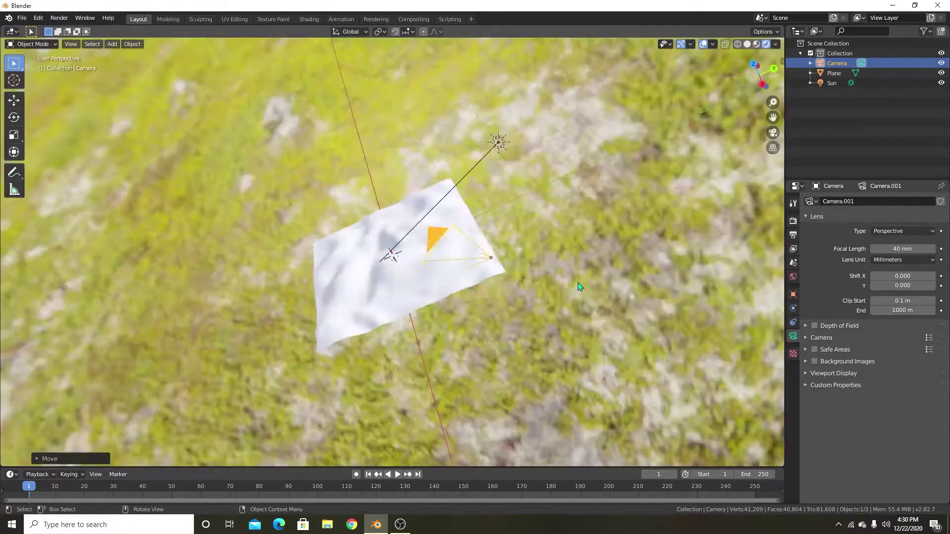
{"action": "key", "text": "g"}
{"action": "left_click", "coordinate": [491, 295]}
Select the terrain plane and level its bumps in Sculpt Mode with Flatten/Contrast brush strokes in front of the camera
{"action": "left_click", "coordinate": [495, 299]}
{"action": "middle_click_drag", "start_coordinate": [496, 300], "coordinate": [527, 318]}
{"action": "scroll", "coordinate": [527, 319], "scroll_direction": "down", "scroll_amount": 4}
{"action": "key", "text": "Tab"}
{"action": "key", "text": "Tab"}
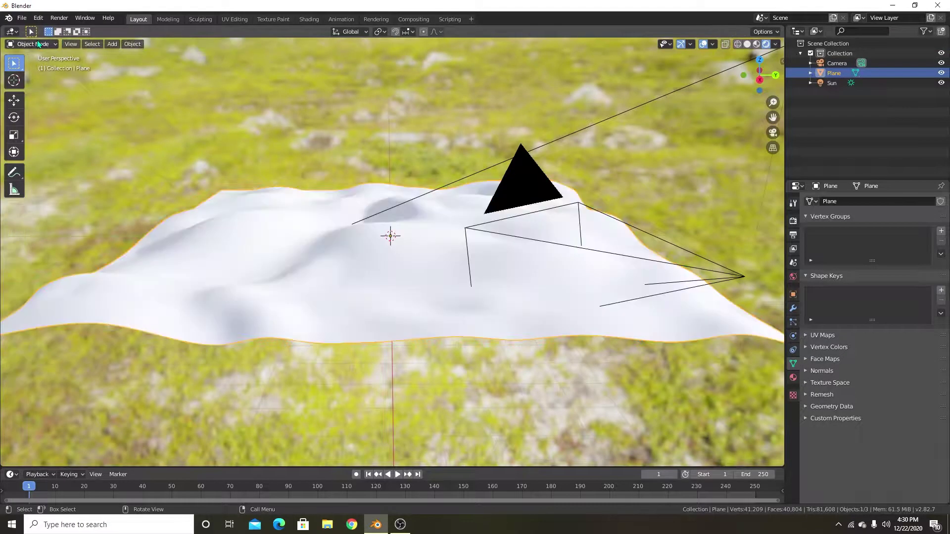
{"action": "left_click", "coordinate": [33, 44]}
{"action": "left_click", "coordinate": [34, 75]}
{"action": "scroll", "coordinate": [488, 270], "scroll_direction": "down", "scroll_amount": 4}
{"action": "left_click_drag", "start_coordinate": [403, 233], "coordinate": [346, 231]}
{"action": "left_click", "coordinate": [14, 219]}
{"action": "middle_click_drag", "start_coordinate": [247, 257], "coordinate": [267, 366]}
{"action": "mouse_move", "coordinate": [384, 217]}
{"action": "left_mouse_down"}
{"action": "mouse_move", "coordinate": [356, 260]}
{"action": "mouse_move", "coordinate": [284, 284]}
{"action": "left_mouse_up"}
{"action": "mouse_move", "coordinate": [376, 326]}
{"action": "middle_mouse_down"}
{"action": "mouse_move", "coordinate": [467, 243]}
{"action": "mouse_move", "coordinate": [420, 248]}
{"action": "middle_mouse_up"}
{"action": "left_click_drag", "start_coordinate": [445, 253], "coordinate": [352, 247]}
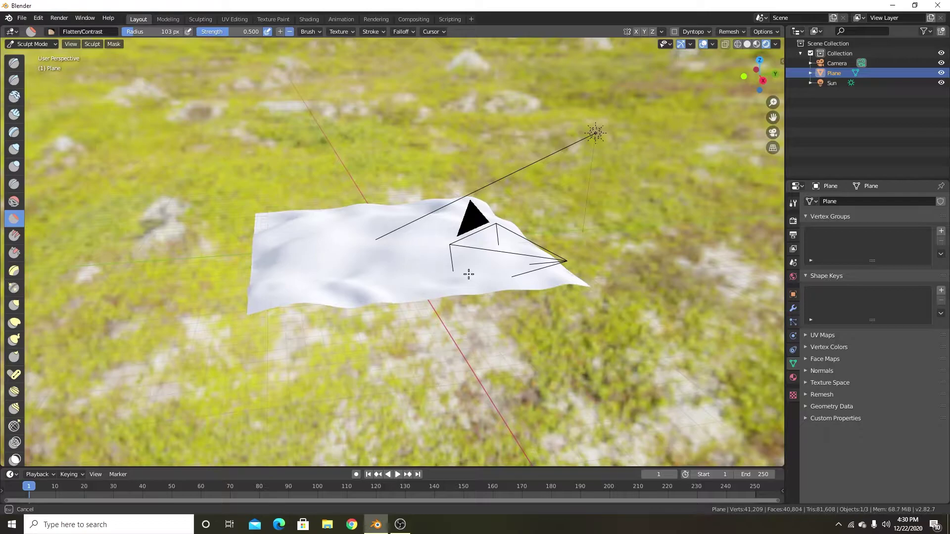
Return to Object Mode and display the terrain through the camera in Solid shading
{"action": "left_click", "coordinate": [33, 44]}
{"action": "left_click", "coordinate": [33, 55]}
{"action": "key", "text": "KP_0"}
{"action": "scroll", "coordinate": [551, 317], "scroll_direction": "up", "scroll_amount": 3}
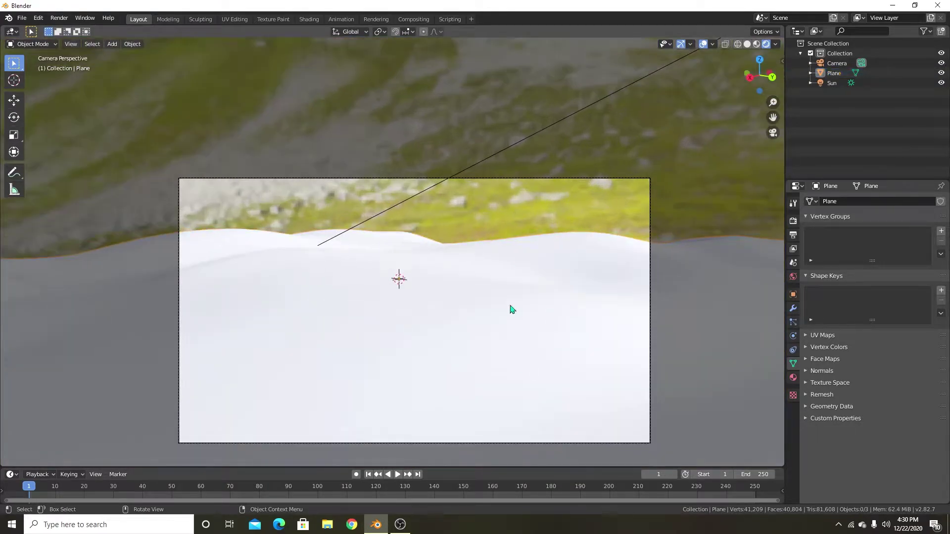
{"action": "scroll", "coordinate": [510, 306], "scroll_direction": "up", "scroll_amount": 1}
{"action": "key", "text": "z"}
{"action": "left_click", "coordinate": [496, 397]}
{"action": "middle_click_drag", "start_coordinate": [512, 372], "coordinate": [438, 323], "text": "shift"}
{"action": "key", "text": "z"}
{"action": "left_click", "coordinate": [693, 355]}
{"action": "scroll", "coordinate": [412, 337], "scroll_direction": "down", "scroll_amount": 3}
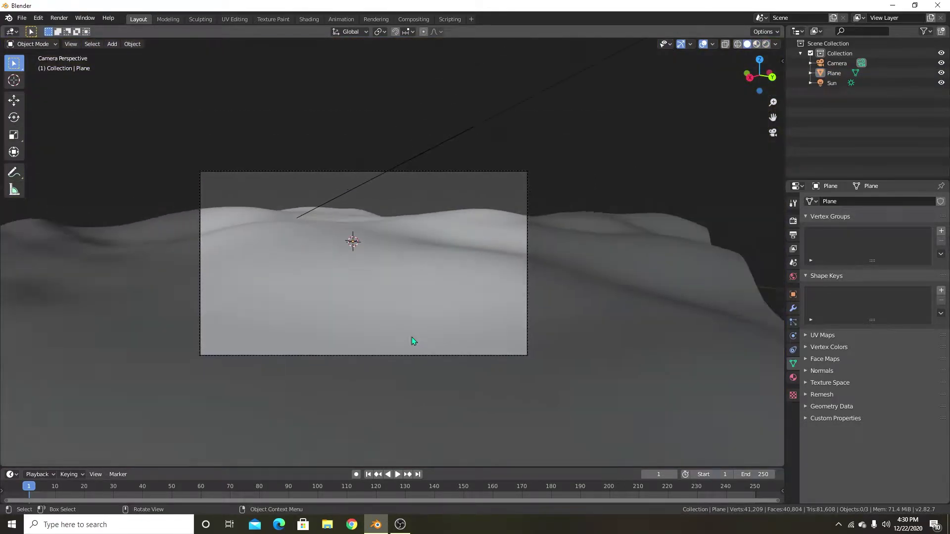
{"action": "scroll", "coordinate": [411, 337], "scroll_direction": "up", "scroll_amount": 1}
Select the terrain plane, split the 3D viewport vertically and turn the new area into a Shader Editor with its sidebar hidden
{"action": "left_click", "coordinate": [447, 299]}
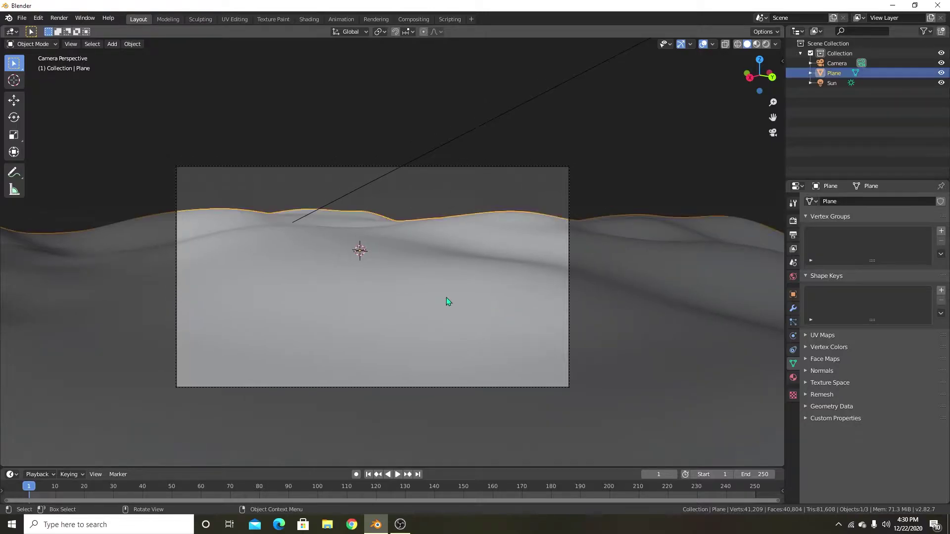
{"action": "right_click", "coordinate": [441, 319]}
{"action": "left_click", "coordinate": [440, 320]}
{"action": "scroll", "coordinate": [426, 315], "scroll_direction": "down", "scroll_amount": 2}
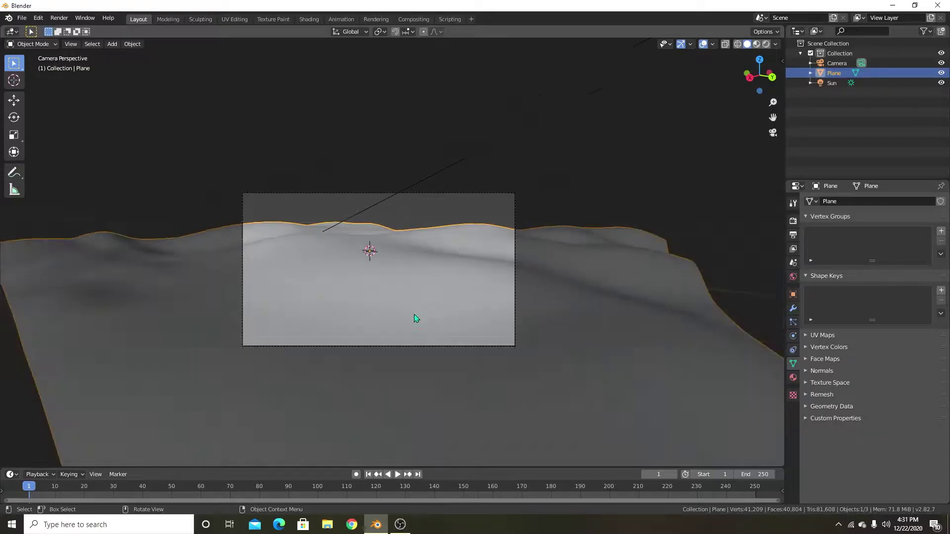
{"action": "middle_click_drag", "start_coordinate": [414, 317], "coordinate": [398, 329]}
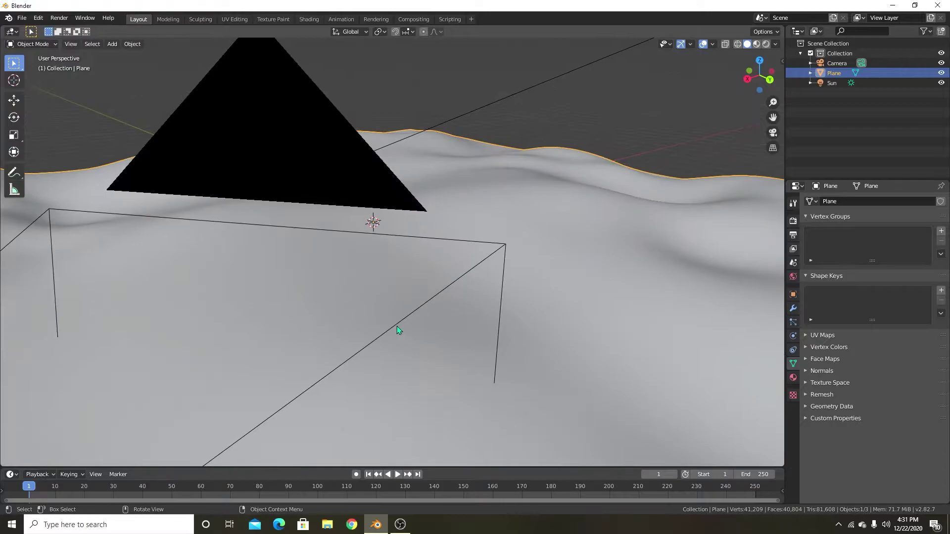
{"action": "scroll", "coordinate": [398, 329], "scroll_direction": "down", "scroll_amount": 6}
{"action": "left_click_drag", "start_coordinate": [2, 31], "coordinate": [348, 39]}
{"action": "left_click", "coordinate": [19, 34]}
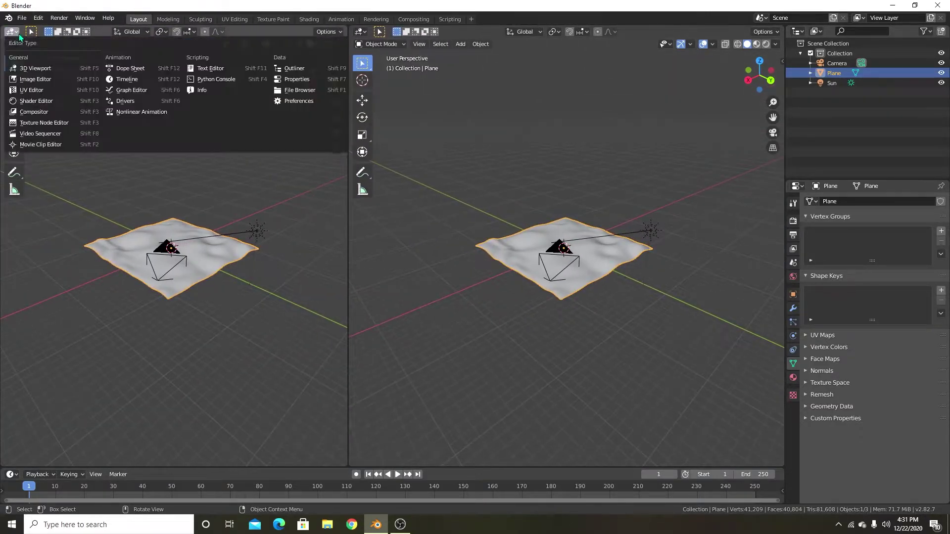
{"action": "left_click", "coordinate": [39, 101]}
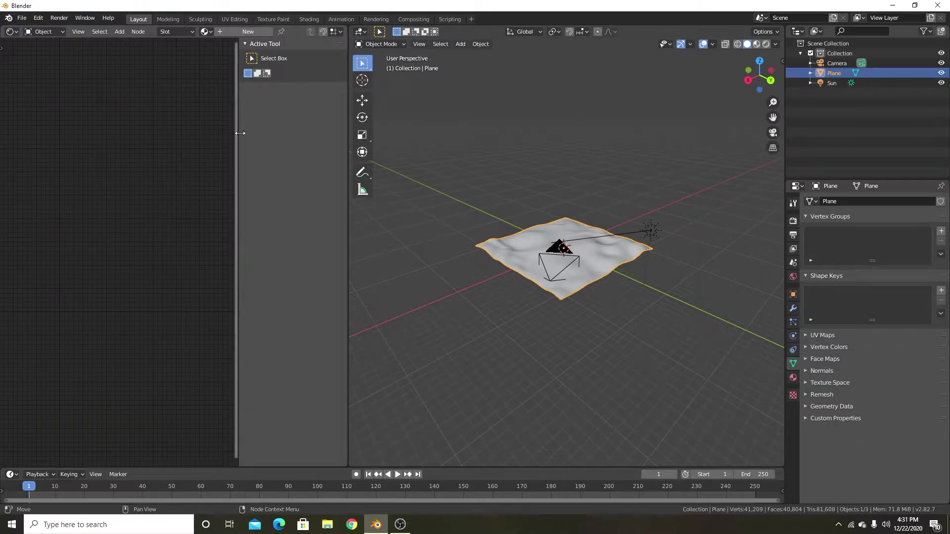
{"action": "left_click_drag", "start_coordinate": [240, 133], "coordinate": [378, 153]}
Create a new node material for the terrain plane
{"action": "left_click", "coordinate": [248, 33]}
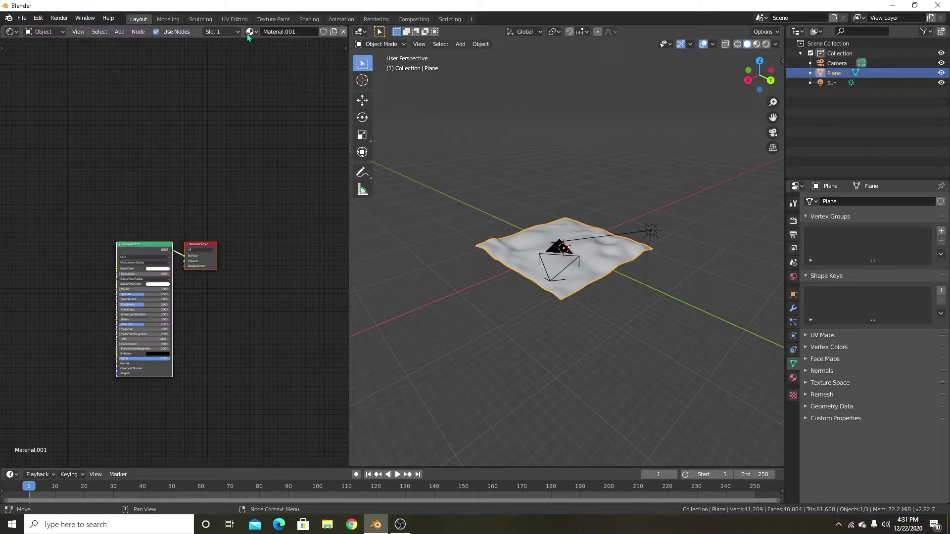
{"action": "scroll", "coordinate": [102, 321], "scroll_direction": "down", "scroll_amount": 3}
{"action": "middle_click_drag", "start_coordinate": [96, 320], "coordinate": [147, 310]}
{"action": "scroll", "coordinate": [132, 352], "scroll_direction": "up", "scroll_amount": 7}
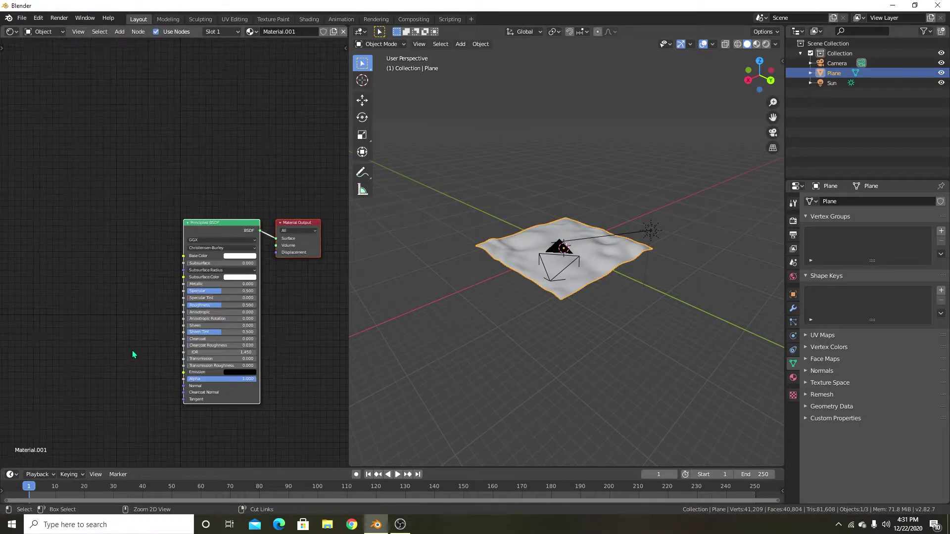
Build a Principled Texture Setup from the TexturesCom_Nature_Moss_1K albedo, normal and roughness maps in the textures folder and space out the shader nodes
{"action": "key", "text": "ctrl+shift+t"}
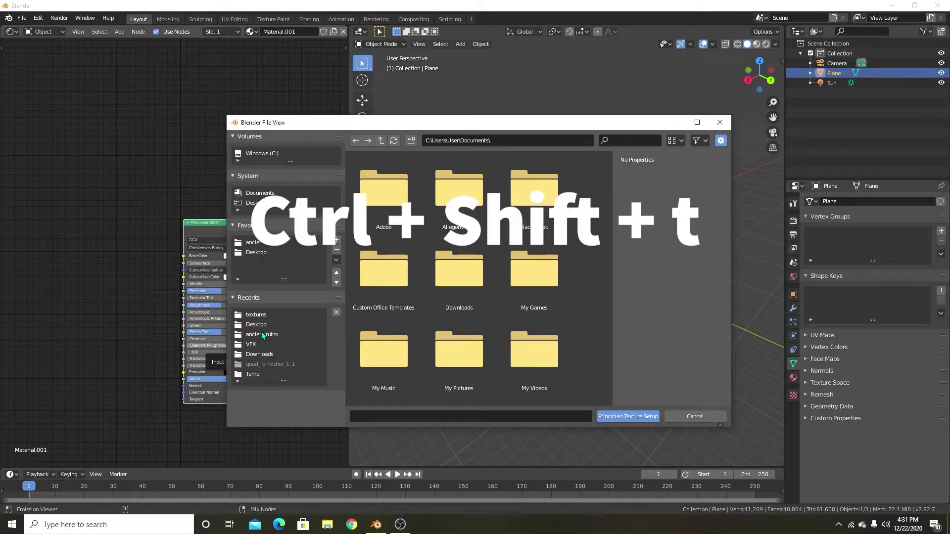
{"action": "left_click", "coordinate": [258, 316]}
{"action": "left_click_drag", "start_coordinate": [610, 165], "coordinate": [604, 295]}
{"action": "scroll", "coordinate": [604, 319], "scroll_direction": "down", "scroll_amount": 10}
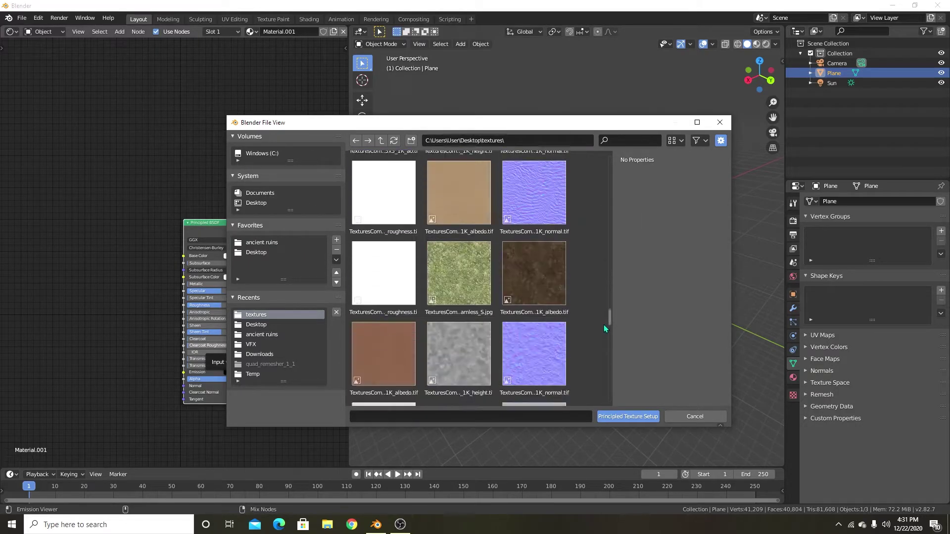
{"action": "scroll", "coordinate": [601, 349], "scroll_direction": "up", "scroll_amount": 4}
{"action": "left_click", "coordinate": [460, 265]}
{"action": "left_click", "coordinate": [540, 272], "text": "shift"}
{"action": "left_click", "coordinate": [403, 339], "text": "shift"}
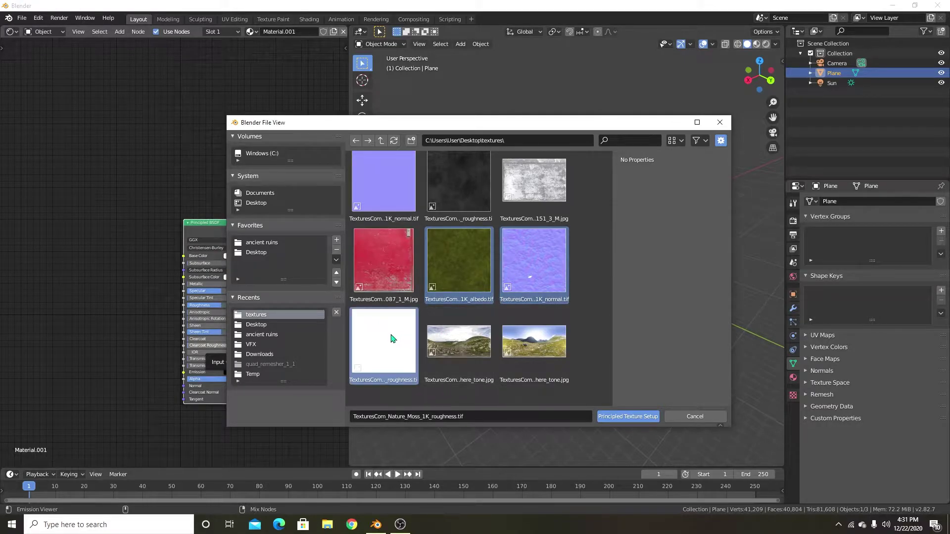
{"action": "scroll", "coordinate": [455, 347], "scroll_direction": "up", "scroll_amount": 1}
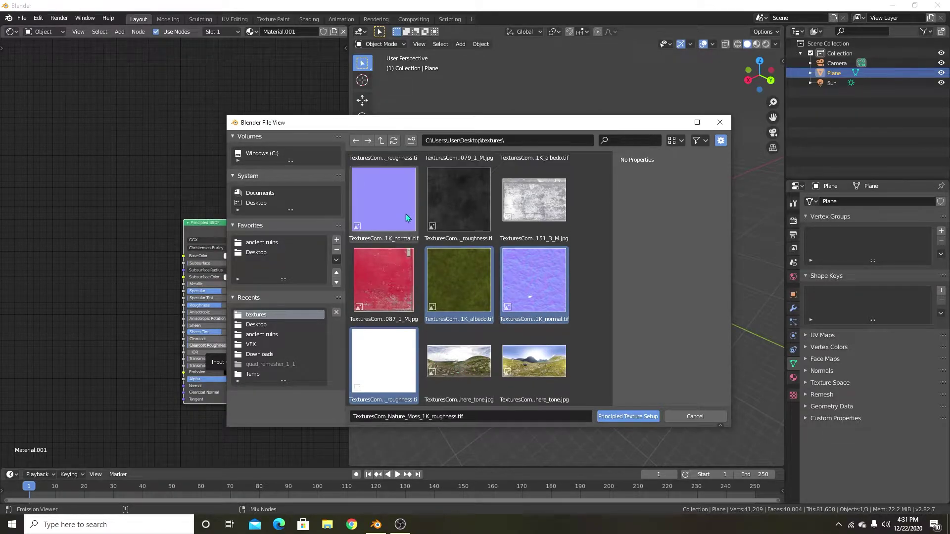
{"action": "scroll", "coordinate": [534, 371], "scroll_direction": "down", "scroll_amount": 3}
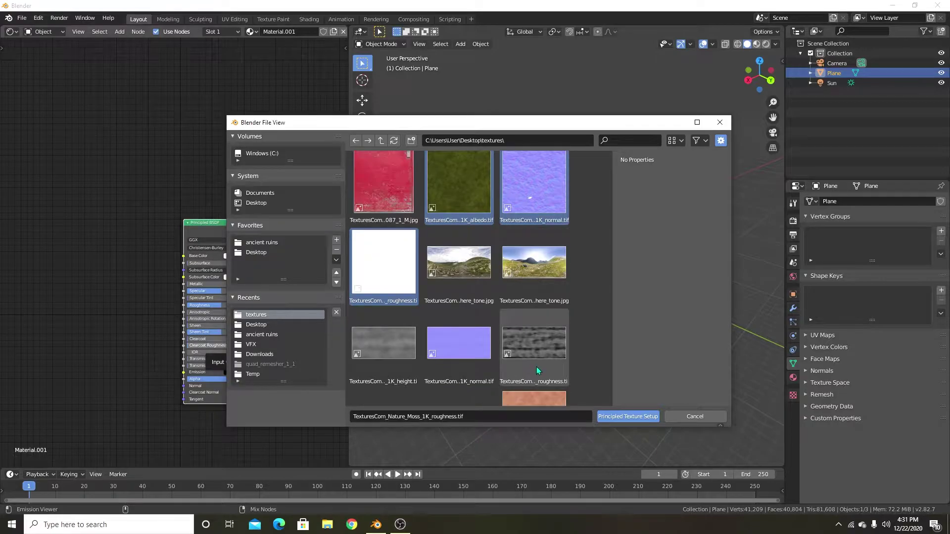
{"action": "left_click", "coordinate": [642, 417]}
{"action": "left_click_drag", "start_coordinate": [265, 235], "coordinate": [307, 233]}
{"action": "left_click_drag", "start_coordinate": [211, 237], "coordinate": [226, 233]}
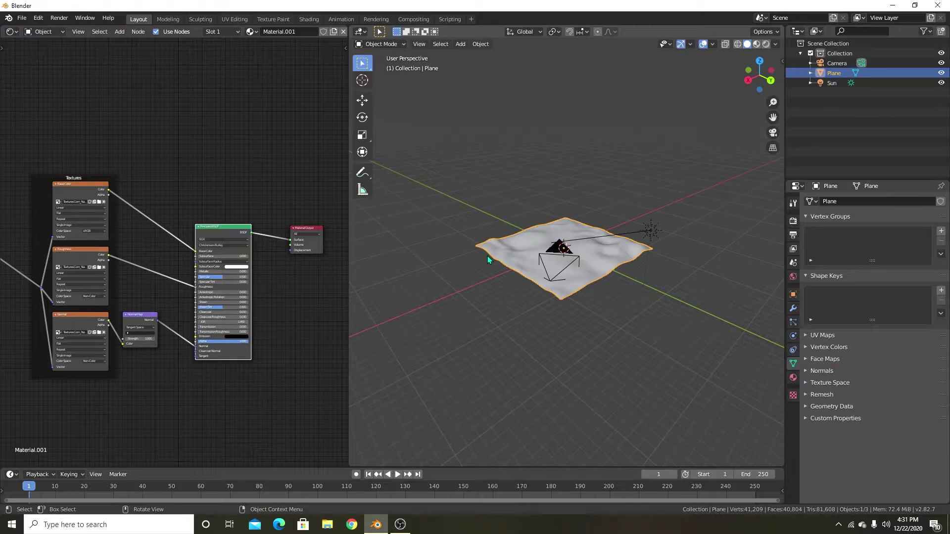
Show the terrain in Material Preview shading and inspect the moss texture from several angles
{"action": "scroll", "coordinate": [491, 270], "scroll_direction": "up", "scroll_amount": 6}
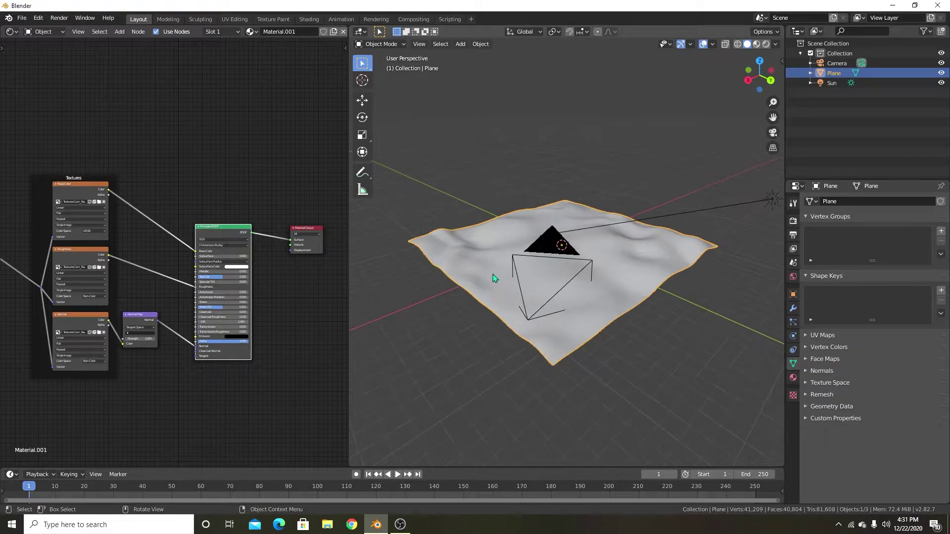
{"action": "scroll", "coordinate": [494, 287], "scroll_direction": "down", "scroll_amount": 1}
{"action": "mouse_move", "coordinate": [494, 287]}
{"action": "middle_mouse_down"}
{"action": "mouse_move", "coordinate": [562, 320]}
{"action": "mouse_move", "coordinate": [598, 290]}
{"action": "middle_mouse_up"}
{"action": "key", "text": "z"}
{"action": "left_click", "coordinate": [592, 348]}
{"action": "middle_click_drag", "start_coordinate": [557, 354], "coordinate": [595, 361]}
{"action": "scroll", "coordinate": [195, 359], "scroll_direction": "down", "scroll_amount": 2}
{"action": "middle_click_drag", "start_coordinate": [194, 360], "coordinate": [261, 372]}
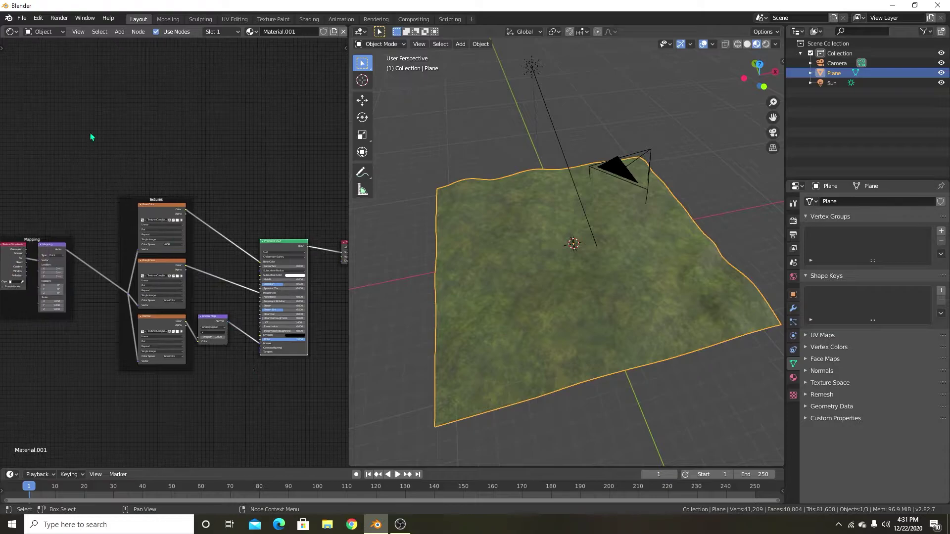
Split the Shader Editor horizontally and turn the upper area into a UV Editor
{"action": "left_click_drag", "start_coordinate": [3, 28], "coordinate": [17, 285]}
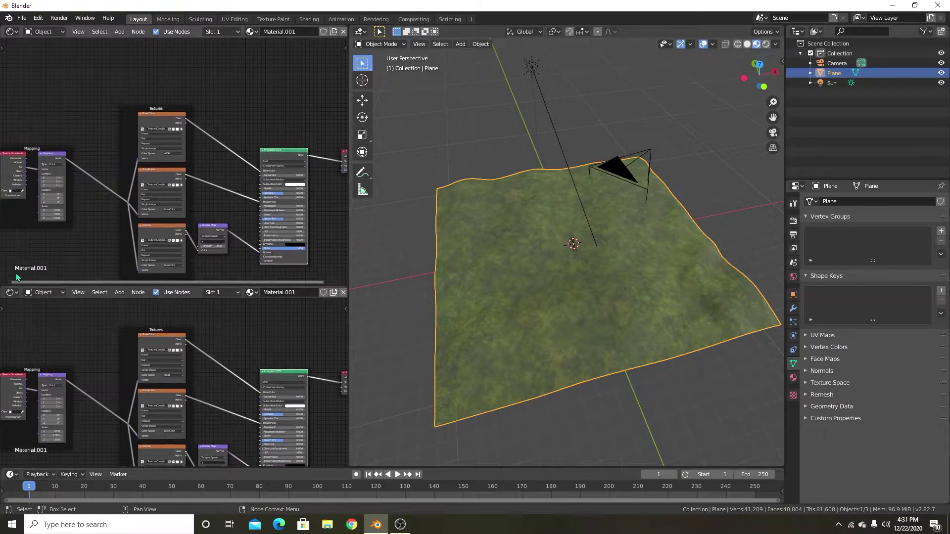
{"action": "left_click", "coordinate": [9, 33]}
{"action": "left_click", "coordinate": [28, 90]}
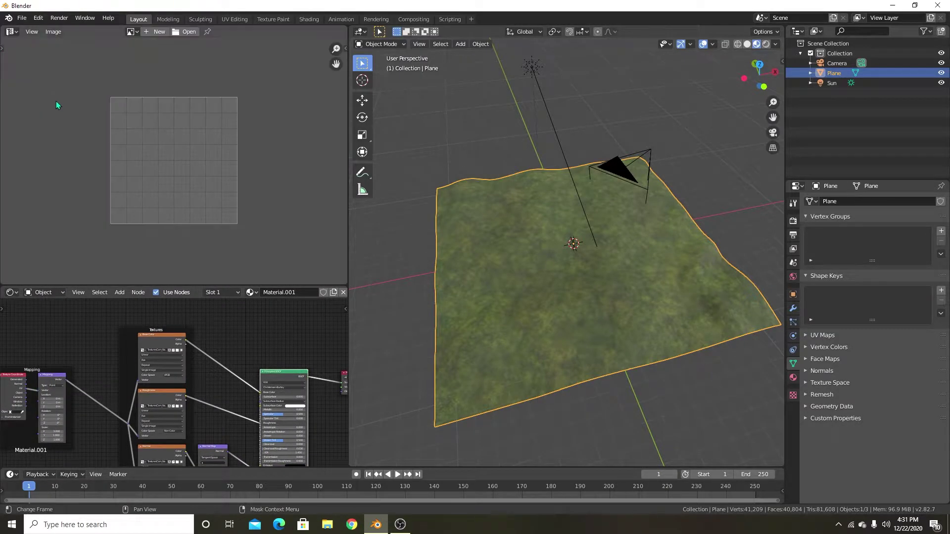
Open the moss albedo image from the textures folder in the UV Editor
{"action": "left_click", "coordinate": [181, 32]}
{"action": "left_click", "coordinate": [270, 314]}
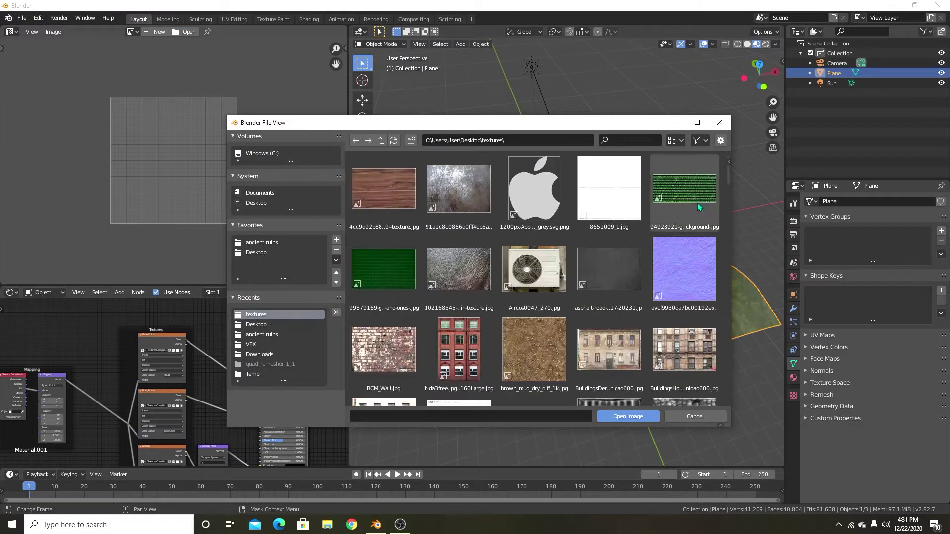
{"action": "left_click_drag", "start_coordinate": [729, 174], "coordinate": [733, 353]}
{"action": "left_click", "coordinate": [383, 238]}
{"action": "left_click", "coordinate": [613, 416]}
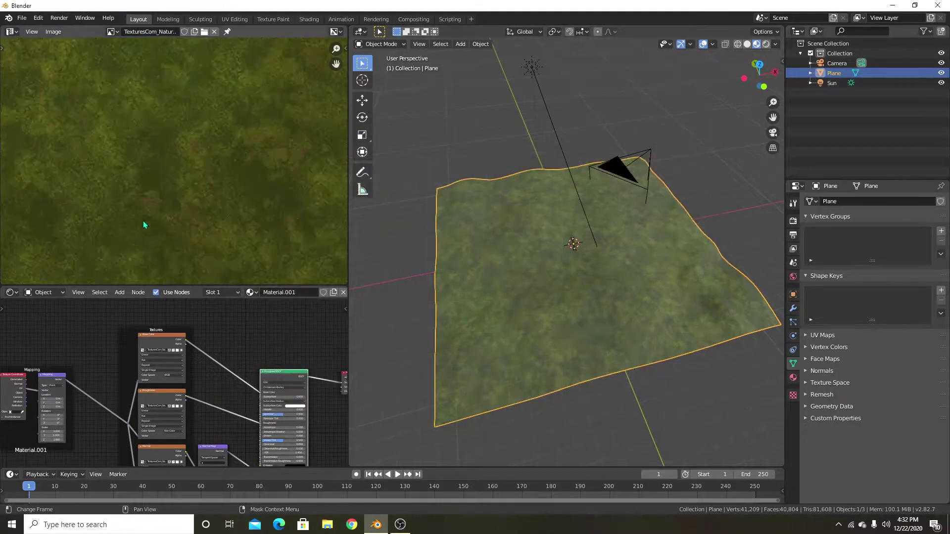
{"action": "scroll", "coordinate": [144, 207], "scroll_direction": "down", "scroll_amount": 4}
Unwrap the whole terrain mesh in Edit Mode
{"action": "key", "text": "Tab"}
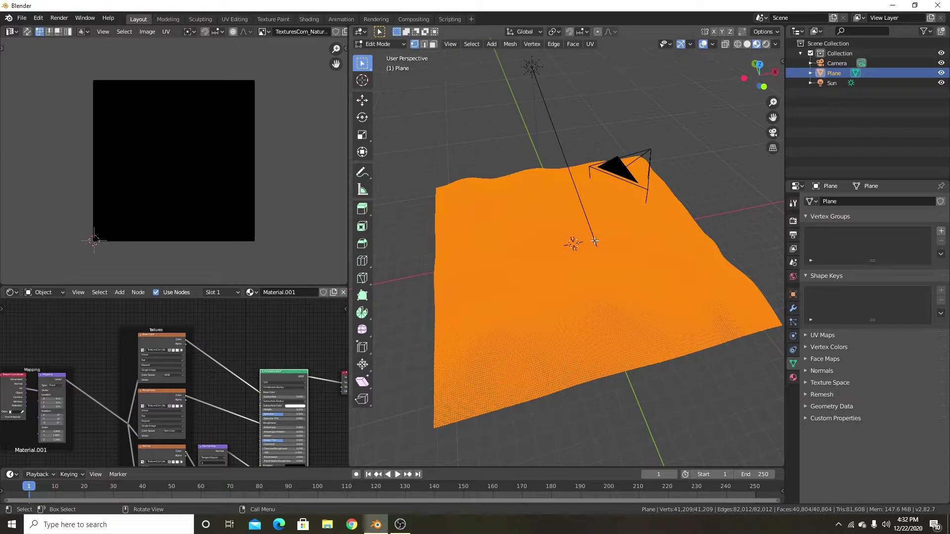
{"action": "key", "text": "u"}
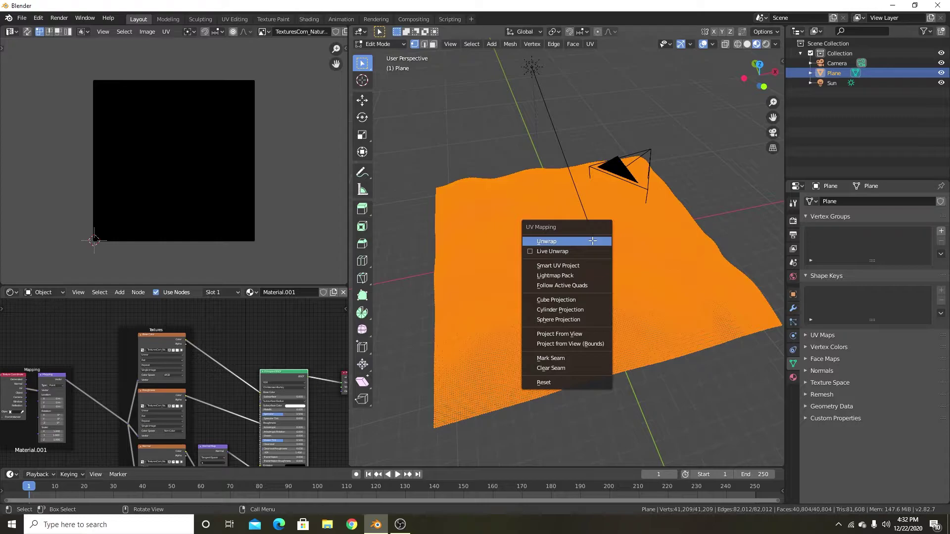
{"action": "left_click", "coordinate": [592, 241]}
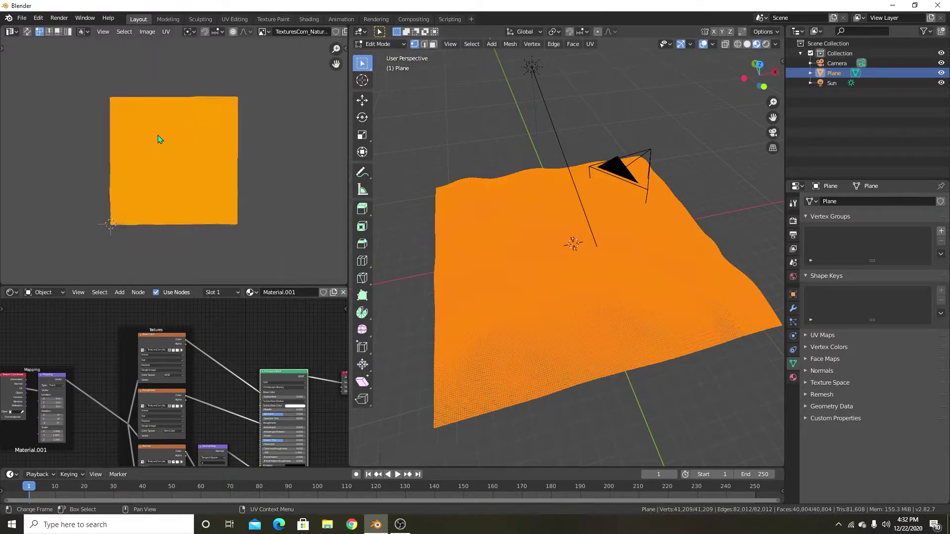
{"action": "scroll", "coordinate": [191, 160], "scroll_direction": "up", "scroll_amount": 1}
With Material Preview shading on, scale the terrain's whole UV layout by a factor of 2 and return to Object Mode
{"action": "key", "text": "z"}
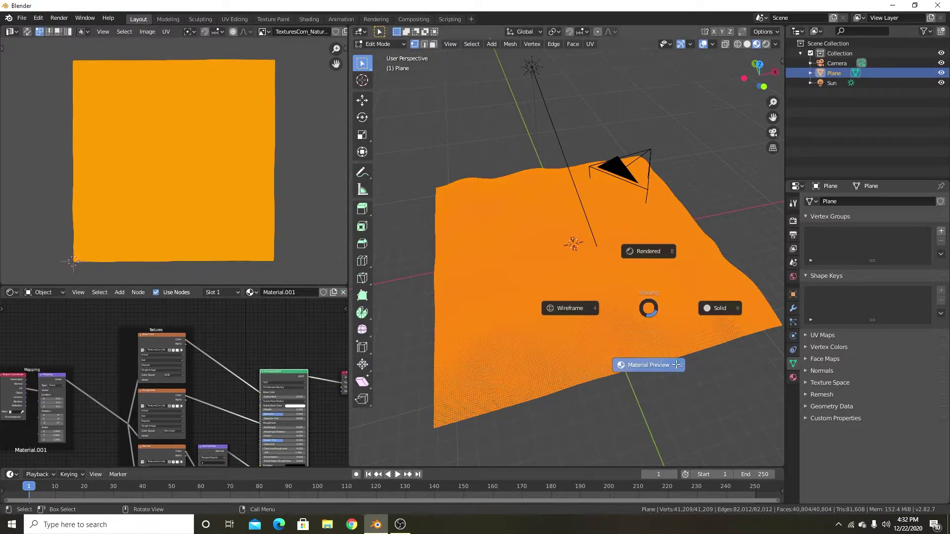
{"action": "left_click", "coordinate": [650, 355]}
{"action": "scroll", "coordinate": [653, 356], "scroll_direction": "up", "scroll_amount": 5}
{"action": "middle_click_drag", "start_coordinate": [647, 355], "coordinate": [659, 332], "text": "shift"}
{"action": "scroll", "coordinate": [659, 333], "scroll_direction": "up", "scroll_amount": 2}
{"action": "scroll", "coordinate": [659, 333], "scroll_direction": "down", "scroll_amount": 1}
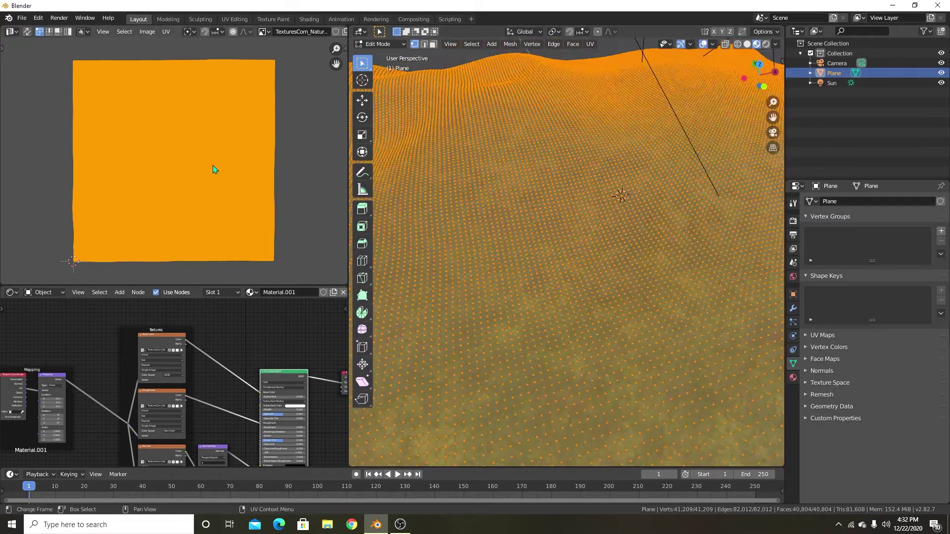
{"action": "scroll", "coordinate": [212, 173], "scroll_direction": "up", "scroll_amount": 2}
{"action": "scroll", "coordinate": [258, 198], "scroll_direction": "down", "scroll_amount": 1}
{"action": "key", "text": "s"}
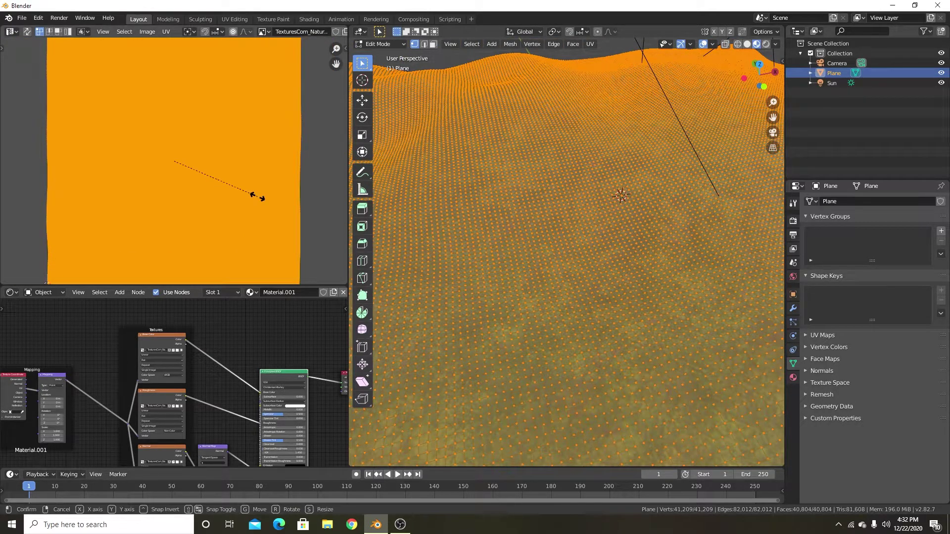
{"action": "key", "text": "2"}
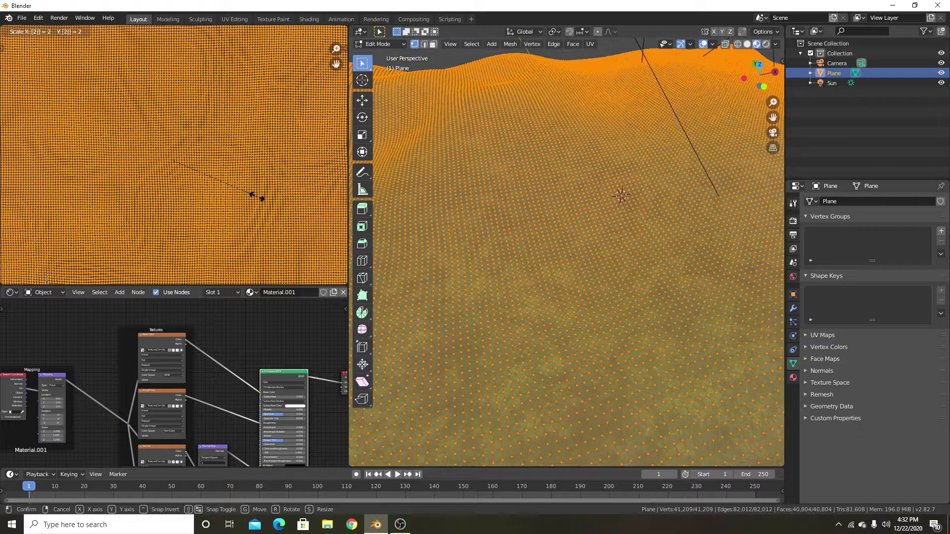
{"action": "left_click", "coordinate": [258, 198]}
{"action": "scroll", "coordinate": [544, 306], "scroll_direction": "down", "scroll_amount": 4}
{"action": "key", "text": "Tab"}
Examine the moss tiling on the terrain from several angles, along with the material's normal map nodes
{"action": "scroll", "coordinate": [542, 307], "scroll_direction": "up", "scroll_amount": 3}
{"action": "middle_click_drag", "start_coordinate": [542, 307], "coordinate": [628, 277]}
{"action": "scroll", "coordinate": [579, 281], "scroll_direction": "down", "scroll_amount": 5}
{"action": "scroll", "coordinate": [190, 379], "scroll_direction": "down", "scroll_amount": 3}
{"action": "middle_click_drag", "start_coordinate": [189, 389], "coordinate": [194, 345]}
{"action": "scroll", "coordinate": [232, 322], "scroll_direction": "up", "scroll_amount": 3}
{"action": "scroll", "coordinate": [196, 348], "scroll_direction": "up", "scroll_amount": 2}
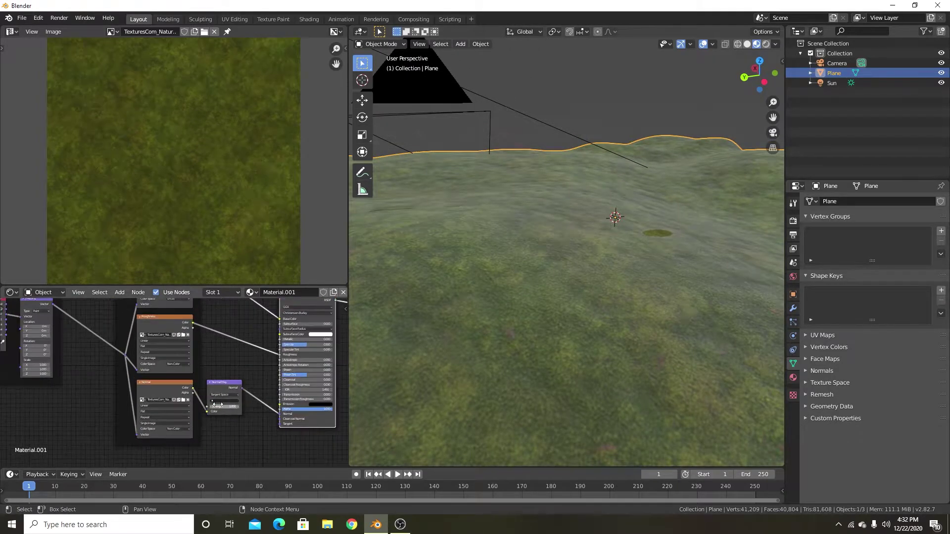
{"action": "middle_click_drag", "start_coordinate": [638, 346], "coordinate": [427, 352]}
{"action": "scroll", "coordinate": [106, 411], "scroll_direction": "up", "scroll_amount": 4}
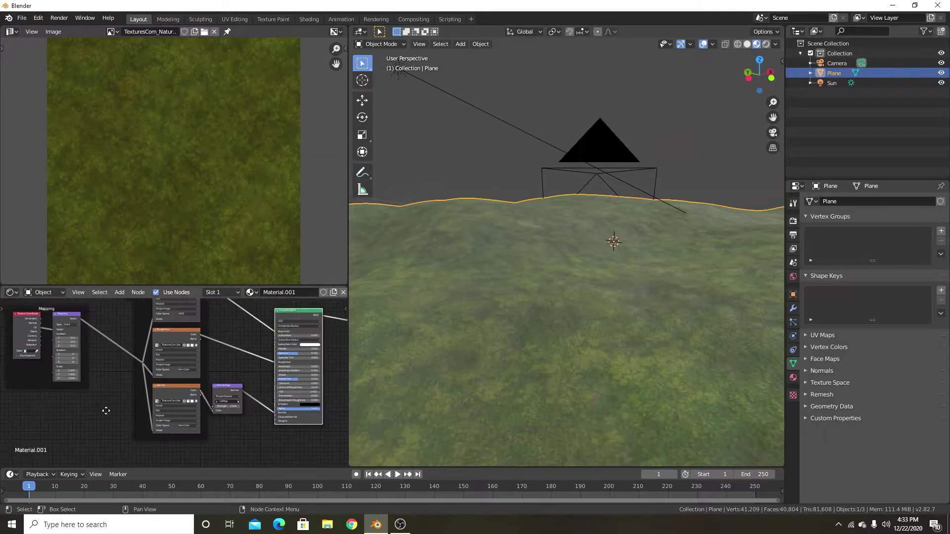
Set the Mapping node's scale to 2 on X, Y and Z, and deselect the terrain to check the tiling
{"action": "middle_click_drag", "start_coordinate": [106, 411], "coordinate": [155, 415]}
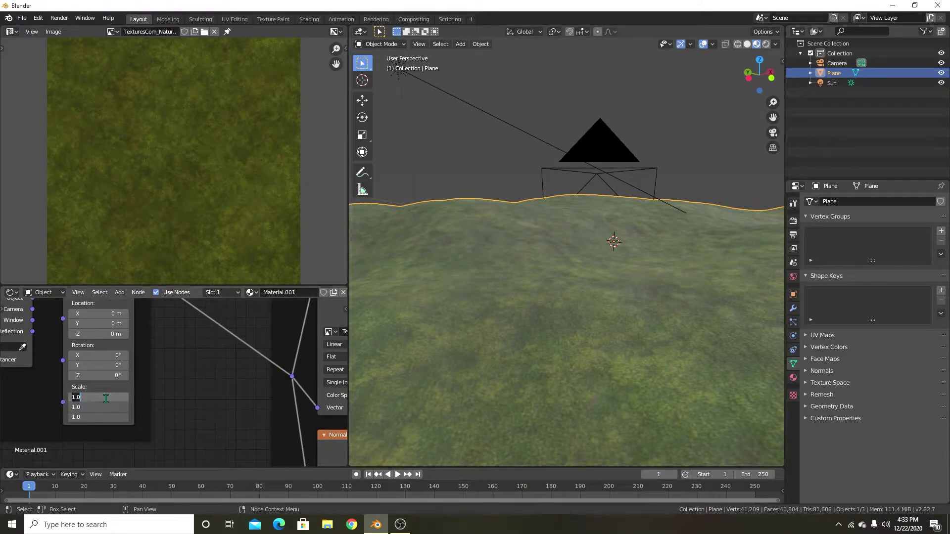
{"action": "type", "text": "2"}
{"action": "key", "text": "Return"}
{"action": "scroll", "coordinate": [517, 259], "scroll_direction": "down", "scroll_amount": 6}
{"action": "middle_click_drag", "start_coordinate": [504, 275], "coordinate": [759, 310]}
{"action": "left_click", "coordinate": [657, 172]}
{"action": "scroll", "coordinate": [677, 226], "scroll_direction": "up", "scroll_amount": 4}
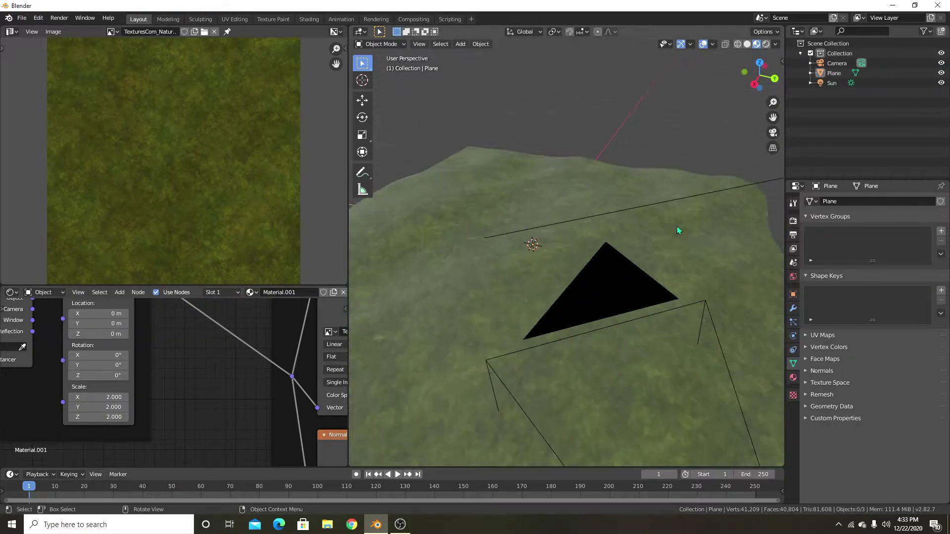
{"action": "middle_click_drag", "start_coordinate": [588, 271], "coordinate": [619, 275], "text": "shift"}
Set the Normal Map node's strength to 1.5 and check the relief on the terrain
{"action": "scroll", "coordinate": [171, 375], "scroll_direction": "down", "scroll_amount": 8}
{"action": "middle_click_drag", "start_coordinate": [222, 360], "coordinate": [181, 338]}
{"action": "scroll", "coordinate": [251, 391], "scroll_direction": "up", "scroll_amount": 3}
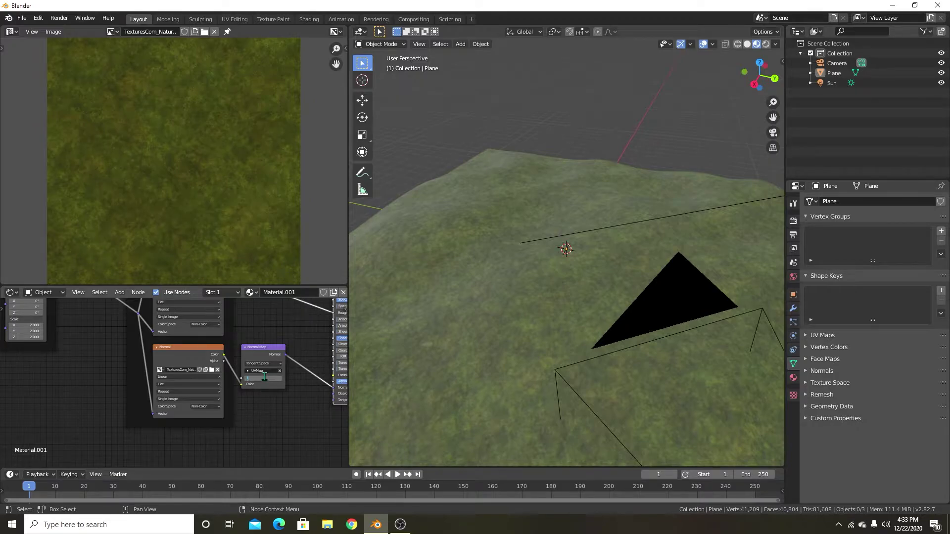
{"action": "type", "text": "3"}
{"action": "key", "text": "Return"}
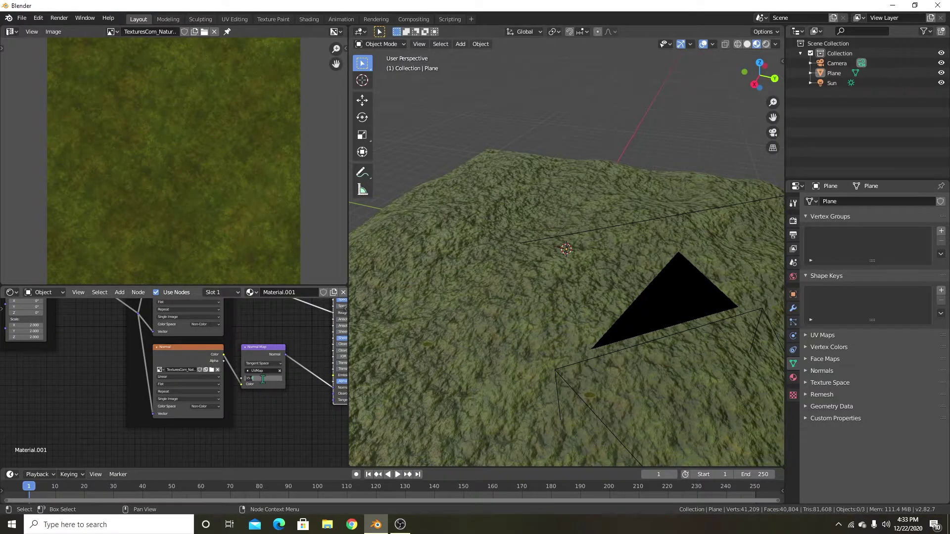
{"action": "type", "text": "1.5"}
{"action": "key", "text": "Return"}
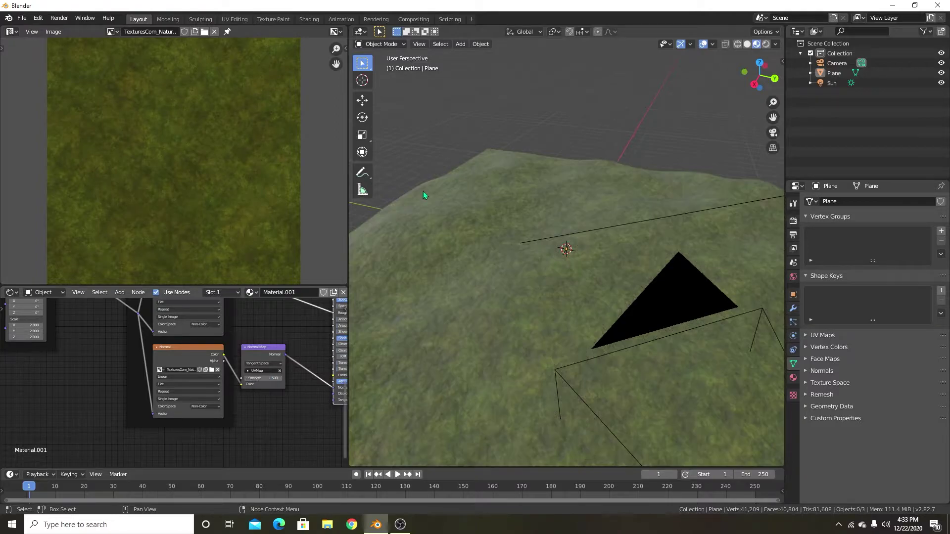
{"action": "middle_click_drag", "start_coordinate": [608, 254], "coordinate": [719, 265]}
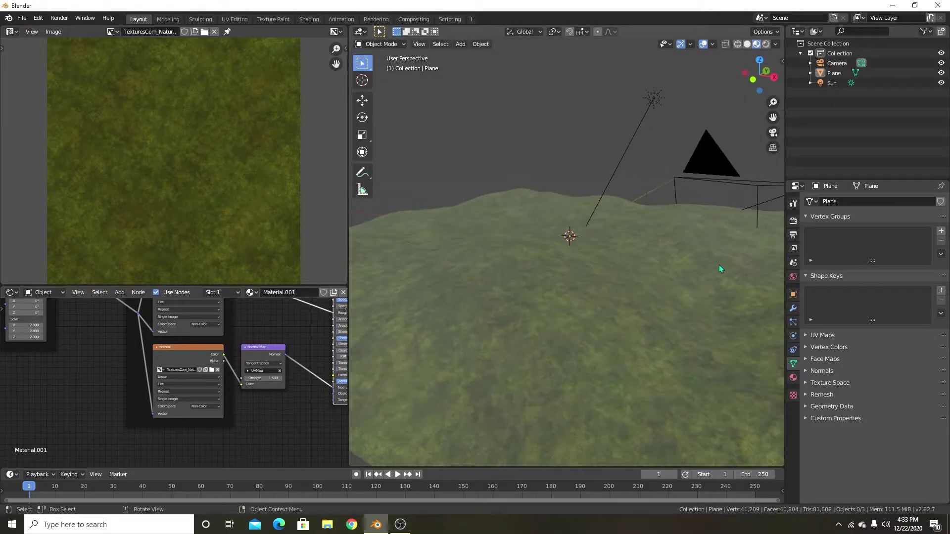
View the landscape through the camera in Rendered shading, and return the viewport to Solid shading
{"action": "key", "text": "KP_0"}
{"action": "left_click", "coordinate": [546, 315]}
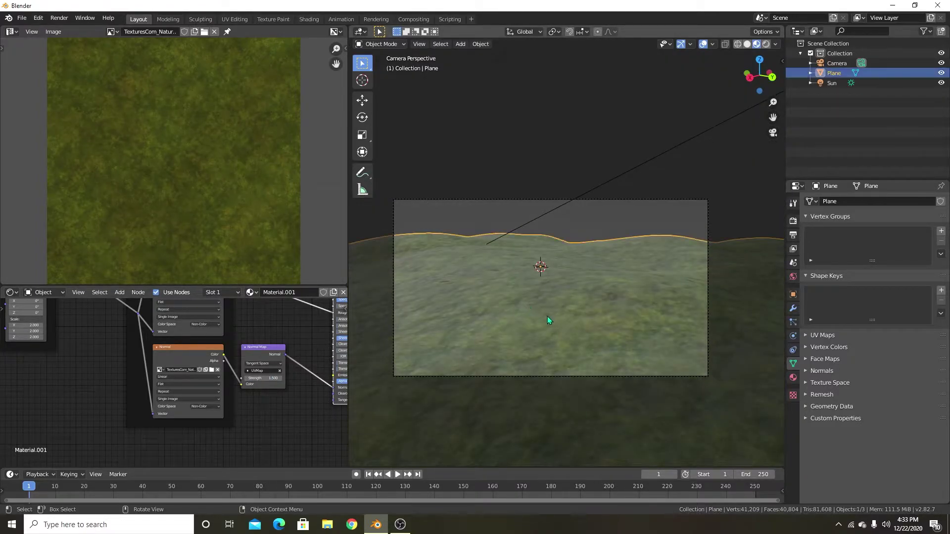
{"action": "scroll", "coordinate": [547, 316], "scroll_direction": "up", "scroll_amount": 1}
{"action": "left_click", "coordinate": [646, 225]}
{"action": "scroll", "coordinate": [584, 266], "scroll_direction": "down", "scroll_amount": 2}
{"action": "key", "text": "z"}
{"action": "left_click", "coordinate": [598, 185]}
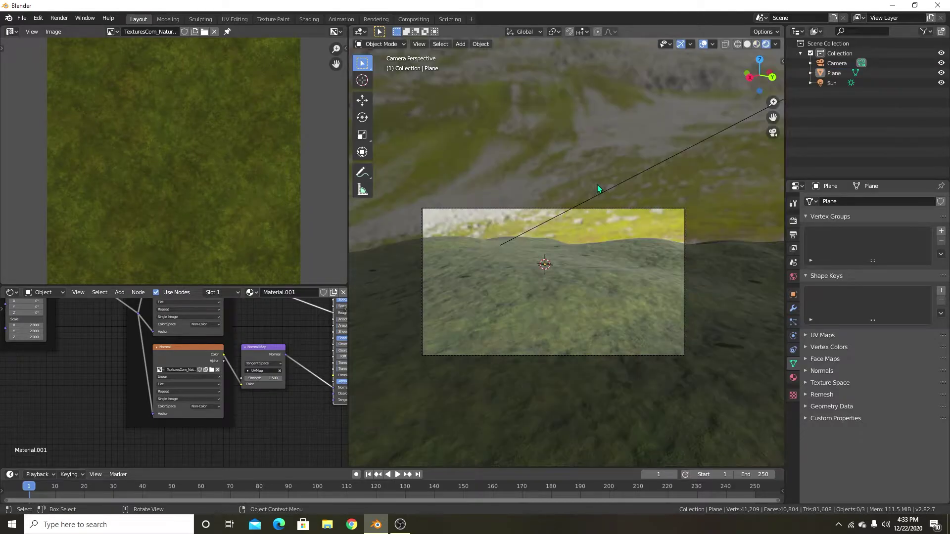
{"action": "scroll", "coordinate": [575, 260], "scroll_direction": "up", "scroll_amount": 2}
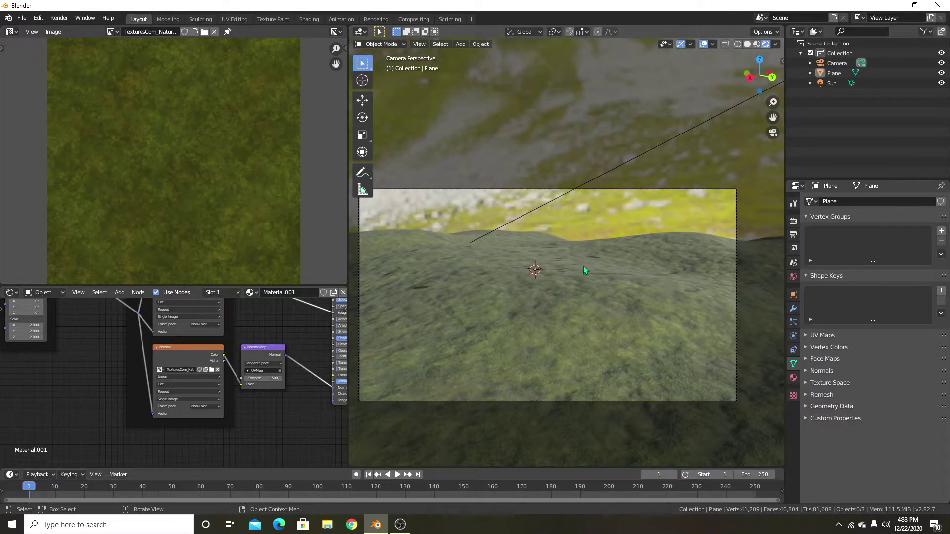
{"action": "key", "text": "z"}
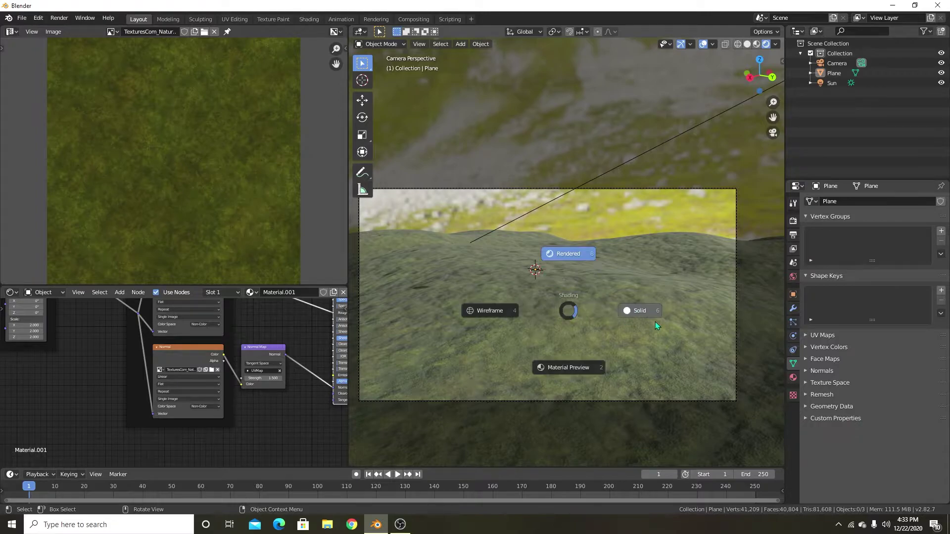
{"action": "left_click", "coordinate": [655, 322]}
{"action": "scroll", "coordinate": [628, 310], "scroll_direction": "down", "scroll_amount": 3}
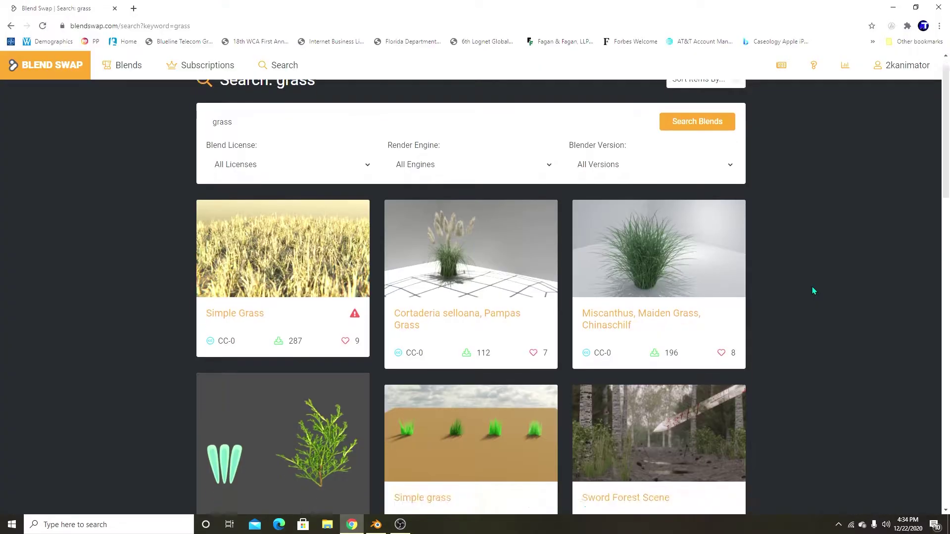
In the browser, look through the grass models on Blend Swap, search for "trees" and browse the models offered
{"action": "scroll", "coordinate": [812, 290], "scroll_direction": "down", "scroll_amount": 2}
{"action": "left_click_drag", "start_coordinate": [947, 202], "coordinate": [922, 149]}
{"action": "triple_click", "coordinate": [335, 155]}
{"action": "key", "text": "BackSpace"}
{"action": "type", "text": "trees"}
{"action": "key", "text": "Return"}
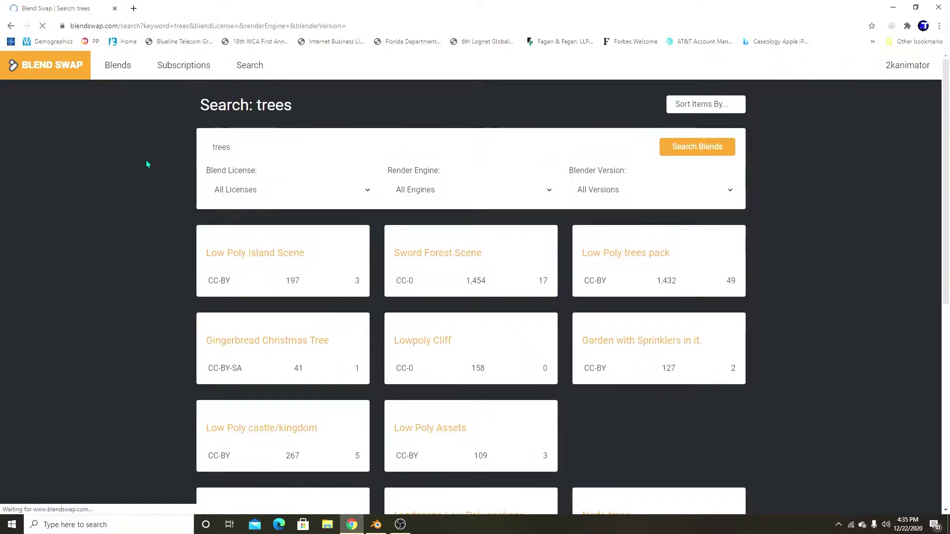
{"action": "left_click_drag", "start_coordinate": [949, 145], "coordinate": [944, 490]}
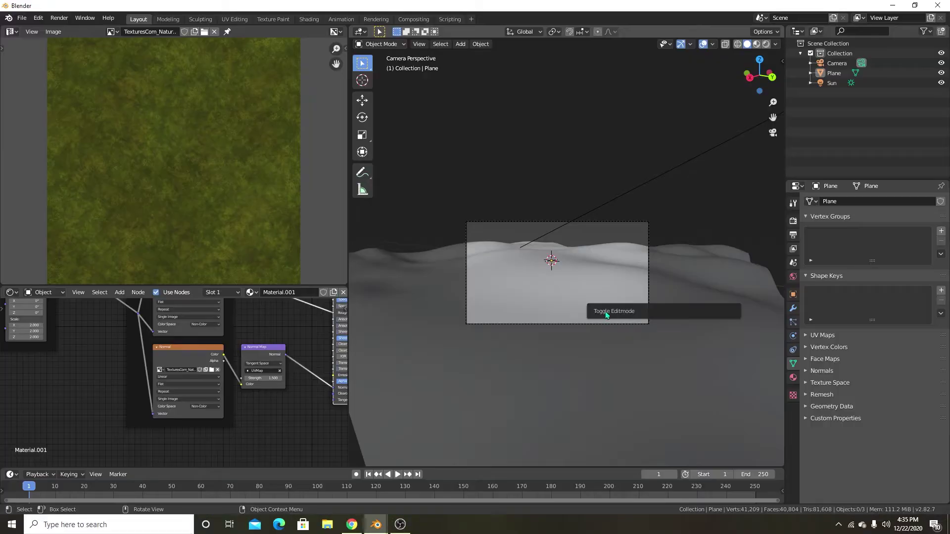
In Blender, paste the copied foliage, plant1 and plant3 objects into the scene and move them beside the terrain
{"action": "middle_click_drag", "start_coordinate": [474, 337], "coordinate": [508, 332]}
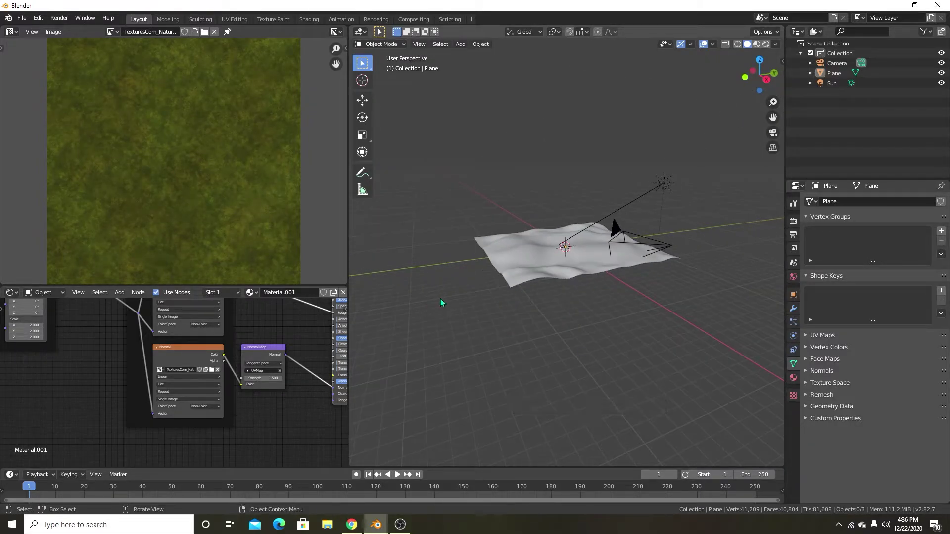
{"action": "key", "text": "ctrl+v"}
{"action": "middle_click_drag", "start_coordinate": [445, 291], "coordinate": [479, 282]}
{"action": "key", "text": "g"}
{"action": "left_click", "coordinate": [701, 297]}
Check the pasted plants' placement from the camera view and inspect them up close in Material Preview shading
{"action": "key", "text": "KP_0"}
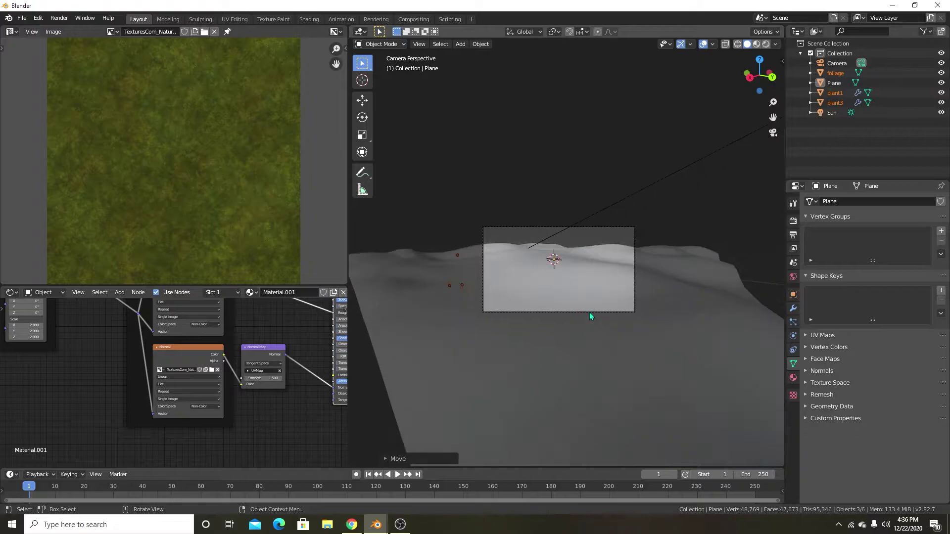
{"action": "mouse_move", "coordinate": [574, 297]}
{"action": "middle_mouse_down"}
{"action": "mouse_move", "coordinate": [542, 310]}
{"action": "mouse_move", "coordinate": [583, 329]}
{"action": "mouse_move", "coordinate": [591, 268]}
{"action": "mouse_move", "coordinate": [537, 259]}
{"action": "mouse_move", "coordinate": [512, 284]}
{"action": "mouse_move", "coordinate": [595, 307]}
{"action": "mouse_move", "coordinate": [581, 281]}
{"action": "middle_mouse_up"}
{"action": "key", "text": "KP_0"}
{"action": "key", "text": "KP_0"}
{"action": "key", "text": "z"}
{"action": "left_click", "coordinate": [571, 268]}
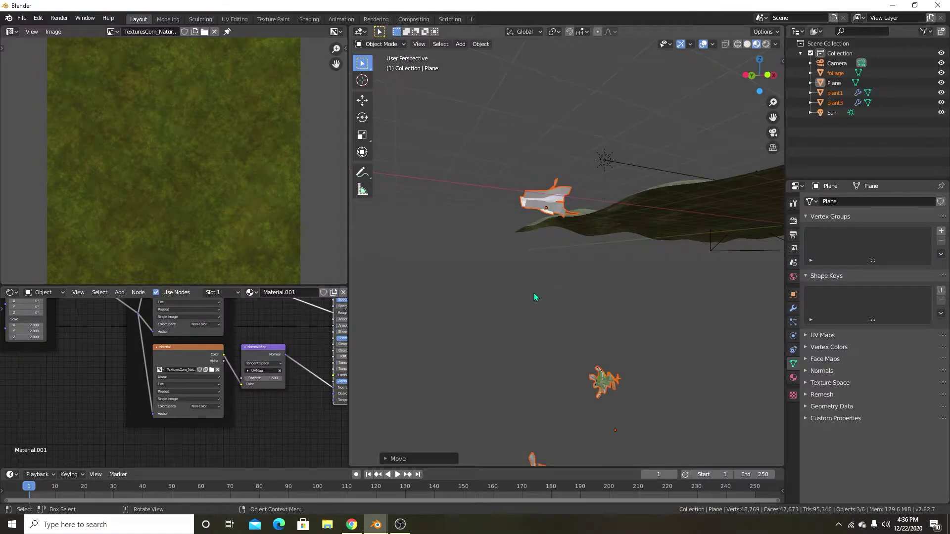
{"action": "left_click", "coordinate": [586, 300]}
{"action": "middle_click_drag", "start_coordinate": [585, 301], "coordinate": [552, 212]}
{"action": "scroll", "coordinate": [549, 217], "scroll_direction": "up", "scroll_amount": 3}
{"action": "middle_click_drag", "start_coordinate": [540, 290], "coordinate": [564, 177], "text": "shift"}
{"action": "middle_click_drag", "start_coordinate": [523, 258], "coordinate": [549, 267], "text": "shift"}
Compare the plants in Rendered and Material Preview shading, and return the viewport to Solid shading
{"action": "key", "text": "z"}
{"action": "left_click", "coordinate": [551, 191]}
{"action": "scroll", "coordinate": [551, 191], "scroll_direction": "down", "scroll_amount": 3}
{"action": "key", "text": "z"}
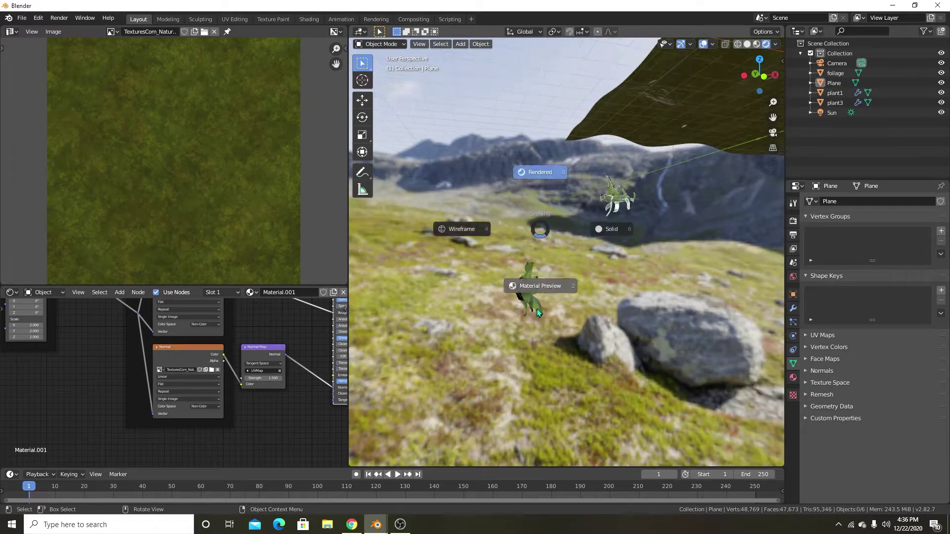
{"action": "left_click", "coordinate": [539, 280]}
{"action": "middle_click_drag", "start_coordinate": [563, 210], "coordinate": [554, 320], "text": "shift"}
{"action": "key", "text": "z"}
{"action": "left_click", "coordinate": [578, 302]}
Add a particle system to the terrain plane, set its type to Hair and enable the Advanced options
{"action": "mouse_move", "coordinate": [476, 162]}
{"action": "middle_mouse_down", "text": "shift"}
{"action": "mouse_move", "coordinate": [551, 281]}
{"action": "mouse_move", "coordinate": [526, 223]}
{"action": "middle_mouse_up", "text": "shift"}
{"action": "left_click", "coordinate": [559, 131]}
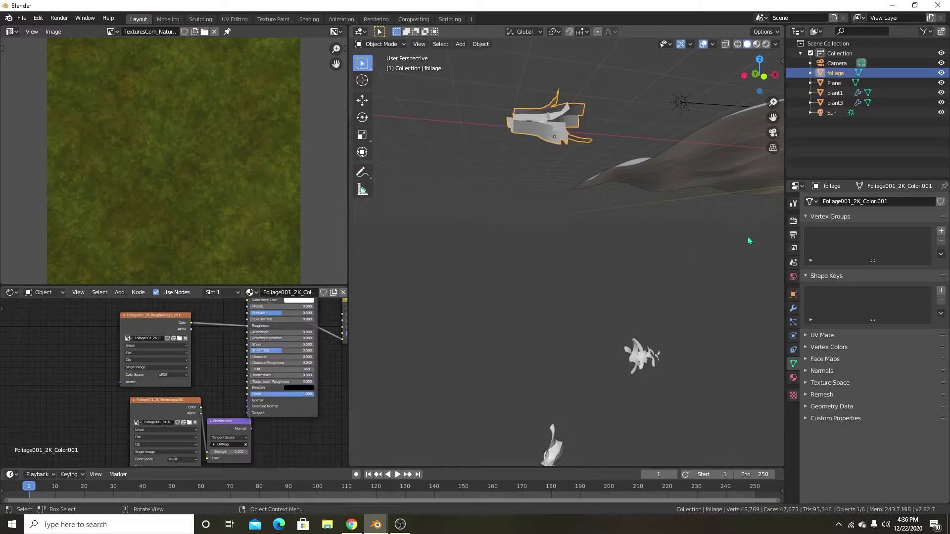
{"action": "left_click", "coordinate": [741, 154]}
{"action": "middle_click_drag", "start_coordinate": [721, 166], "coordinate": [543, 307], "text": "shift"}
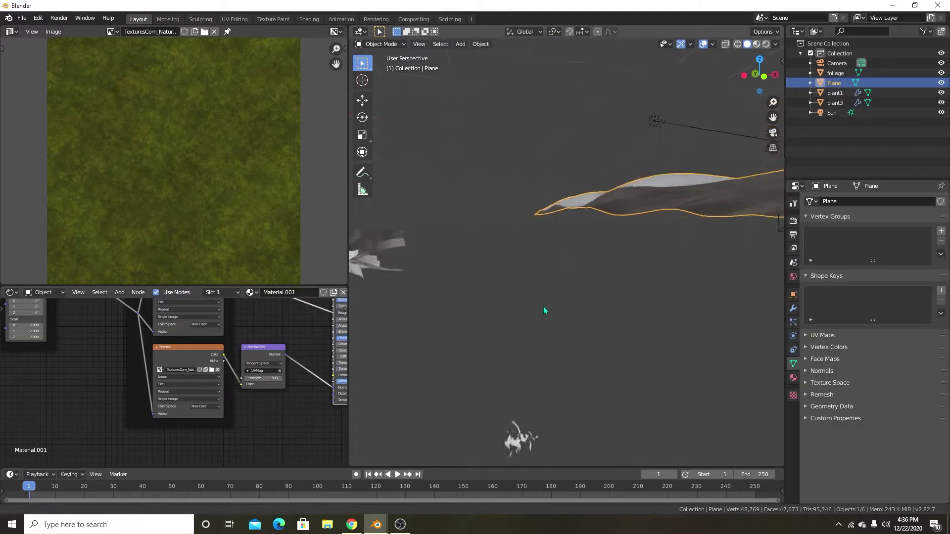
{"action": "scroll", "coordinate": [714, 384], "scroll_direction": "up", "scroll_amount": 5}
{"action": "scroll", "coordinate": [669, 352], "scroll_direction": "down", "scroll_amount": 1}
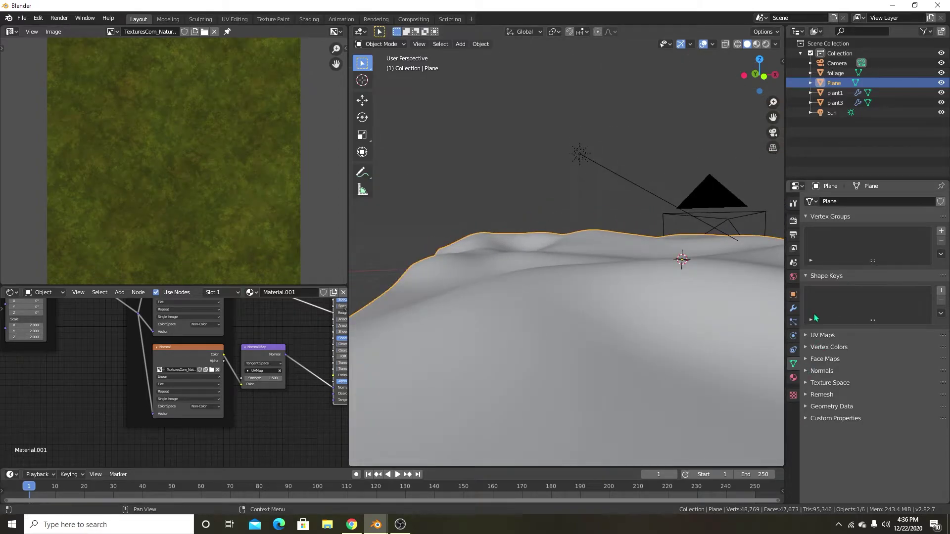
{"action": "left_click", "coordinate": [794, 322]}
{"action": "left_click", "coordinate": [940, 202]}
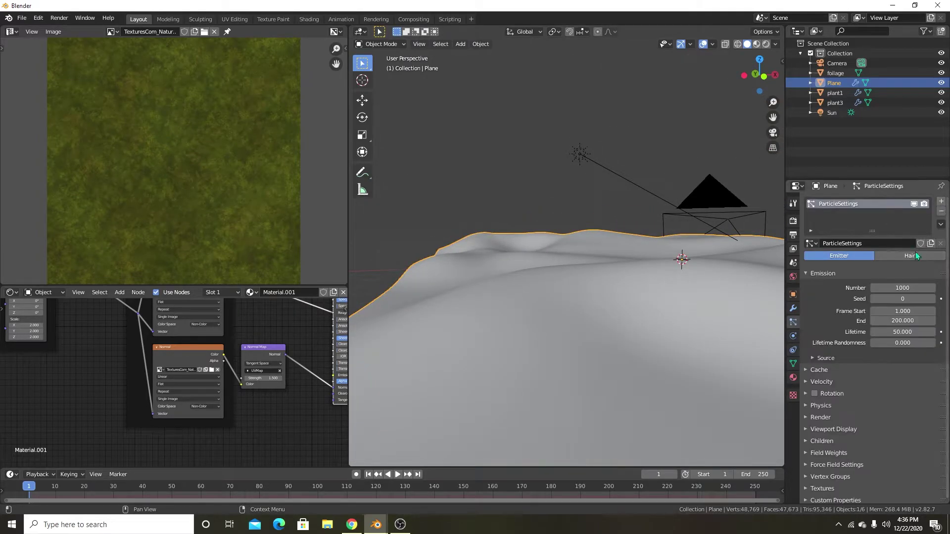
{"action": "left_click", "coordinate": [891, 256]}
{"action": "left_click", "coordinate": [882, 268]}
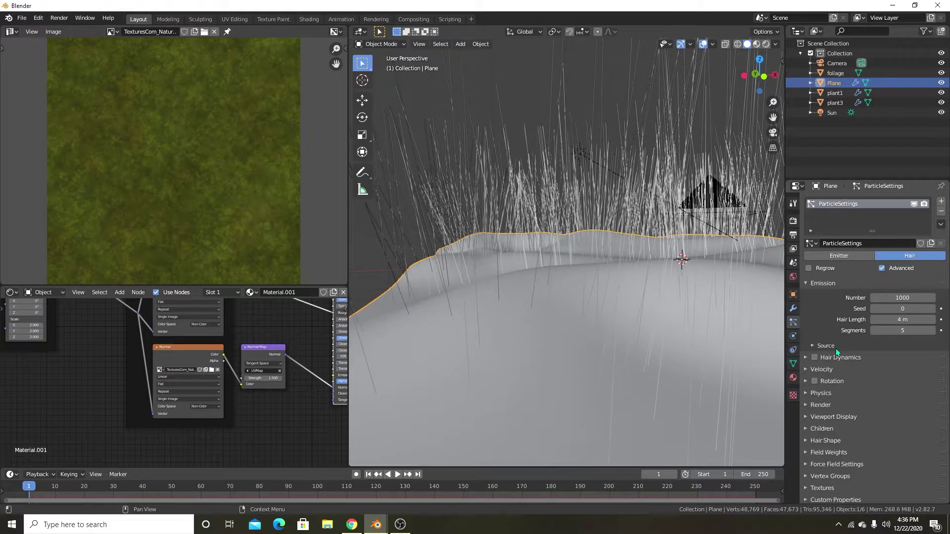
Enable Rotation for the terrain's hair particles, leave Hair Dynamics off, and render the particles as Object
{"action": "left_click", "coordinate": [814, 358]}
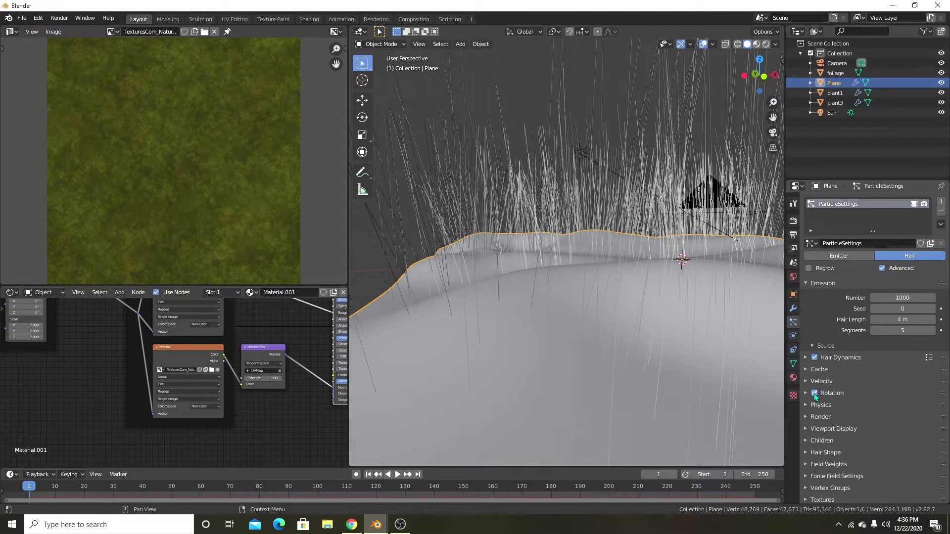
{"action": "scroll", "coordinate": [817, 403], "scroll_direction": "down", "scroll_amount": 1}
{"action": "left_click", "coordinate": [814, 345]}
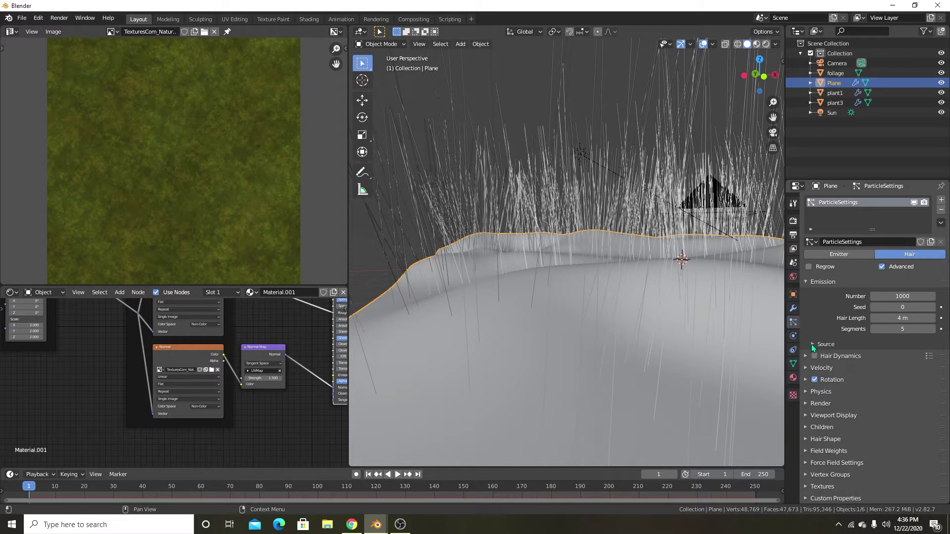
{"action": "left_click", "coordinate": [821, 403]}
{"action": "scroll", "coordinate": [821, 402], "scroll_direction": "down", "scroll_amount": 4}
{"action": "left_click", "coordinate": [885, 359]}
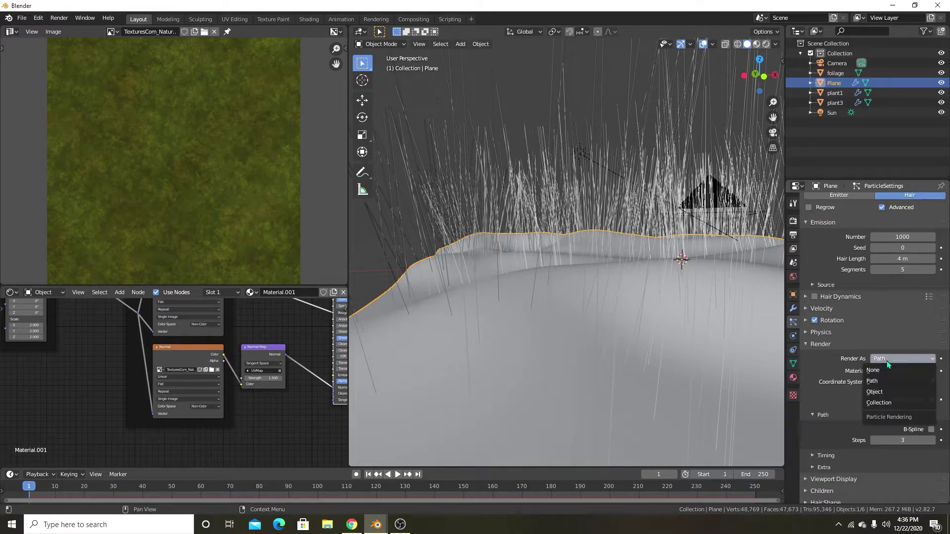
{"action": "left_click", "coordinate": [876, 390]}
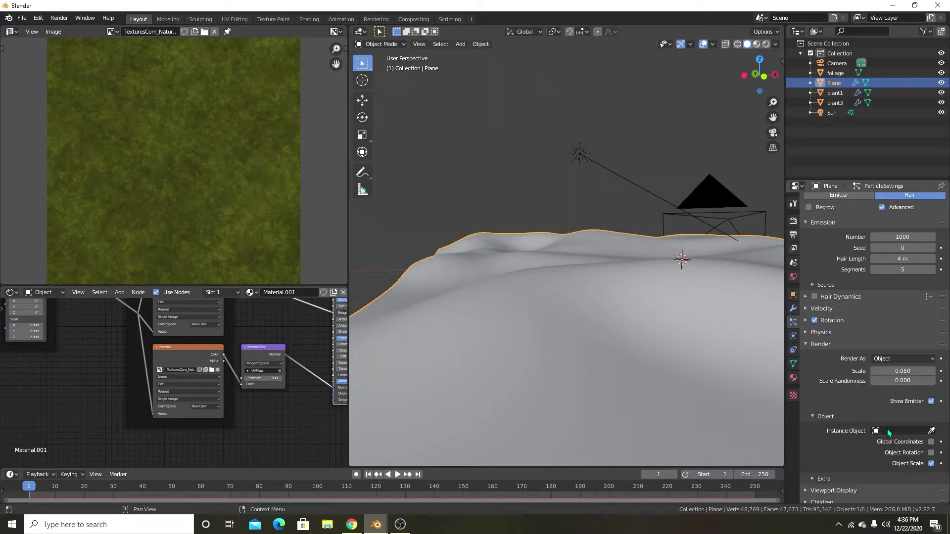
Pick the foliage plant as the particles' instance object and enable Object Rotation
{"action": "scroll", "coordinate": [506, 323], "scroll_direction": "down", "scroll_amount": 4}
{"action": "middle_click_drag", "start_coordinate": [506, 323], "coordinate": [624, 317], "text": "shift"}
{"action": "scroll", "coordinate": [624, 317], "scroll_direction": "up", "scroll_amount": 1}
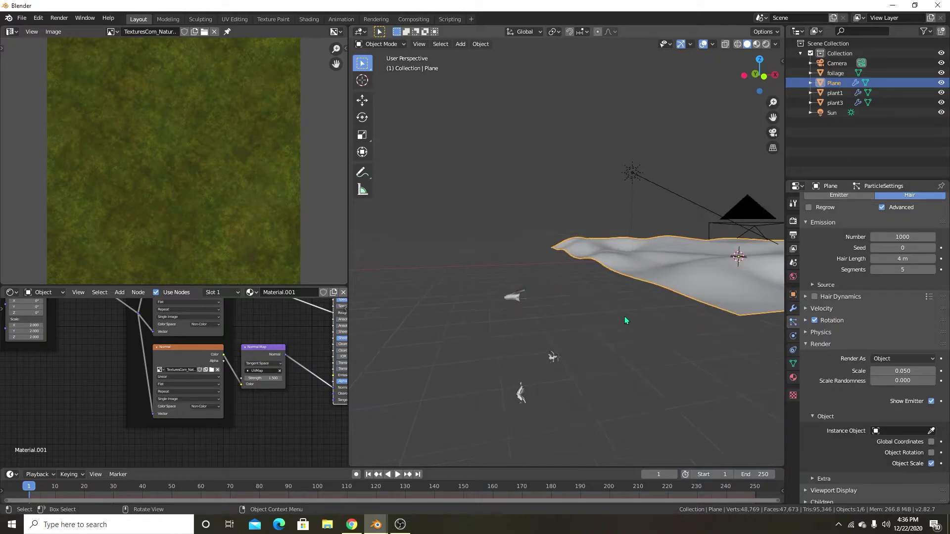
{"action": "left_click", "coordinate": [514, 295]}
{"action": "scroll", "coordinate": [576, 317], "scroll_direction": "up", "scroll_amount": 4}
{"action": "middle_click_drag", "start_coordinate": [576, 318], "coordinate": [544, 312]}
{"action": "scroll", "coordinate": [921, 443], "scroll_direction": "down", "scroll_amount": 1}
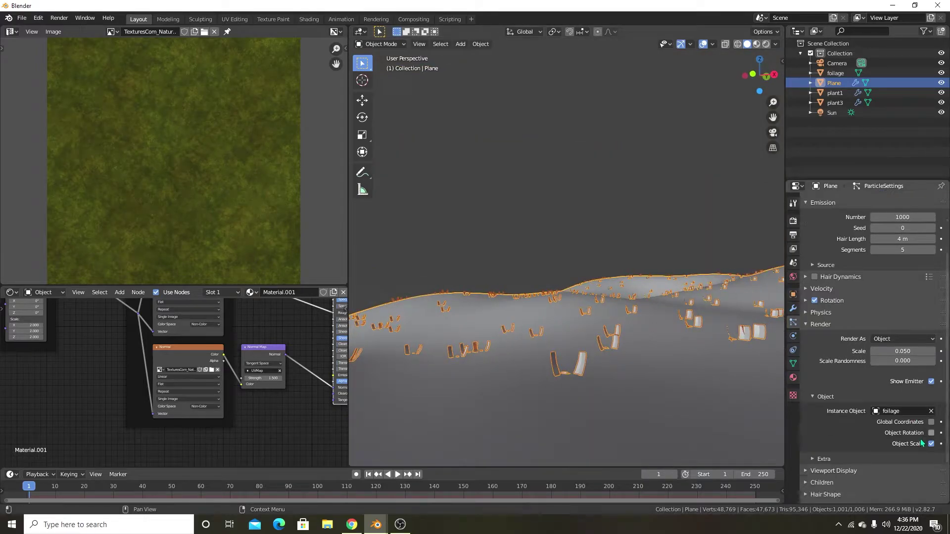
{"action": "left_click", "coordinate": [931, 434]}
{"action": "middle_click_drag", "start_coordinate": [620, 361], "coordinate": [669, 363]}
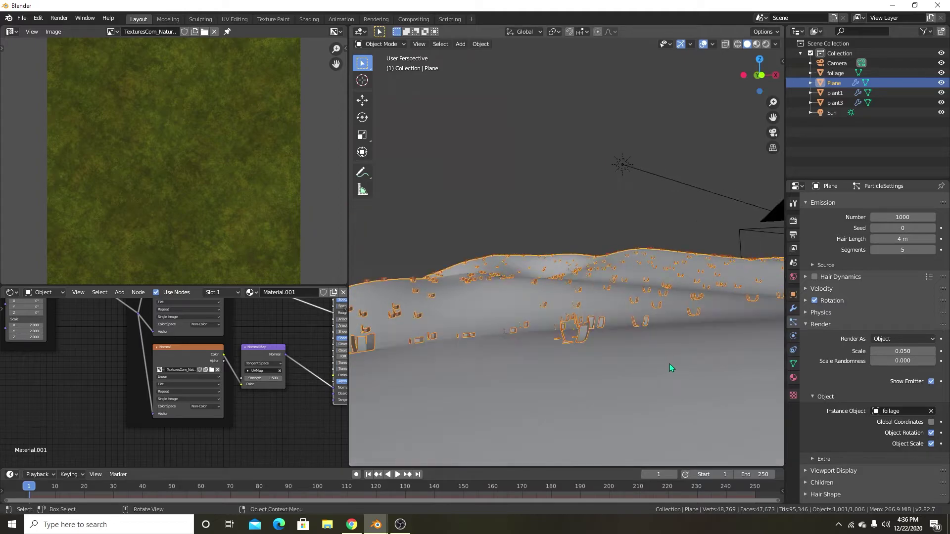
Set the render scale of the terrain's hair particles to 0.070
{"action": "middle_click_drag", "start_coordinate": [499, 311], "coordinate": [393, 321]}
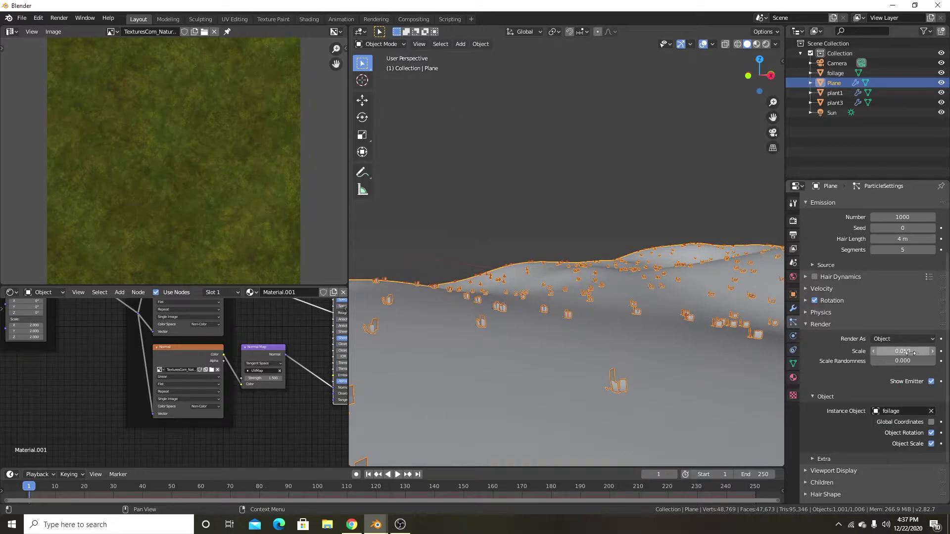
{"action": "left_click_drag", "start_coordinate": [913, 352], "coordinate": [894, 351]}
{"action": "scroll", "coordinate": [877, 384], "scroll_direction": "up", "scroll_amount": 1}
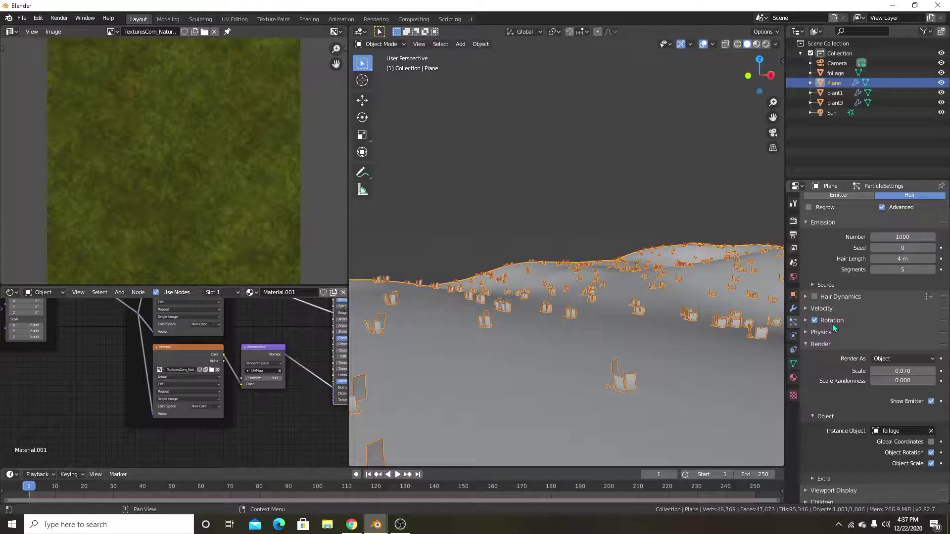
Orient the particles along Global Z, with Randomize 0.209, Phase 0.388 and Randomize Phase 0.254
{"action": "left_click", "coordinate": [646, 243]}
{"action": "left_click", "coordinate": [904, 335]}
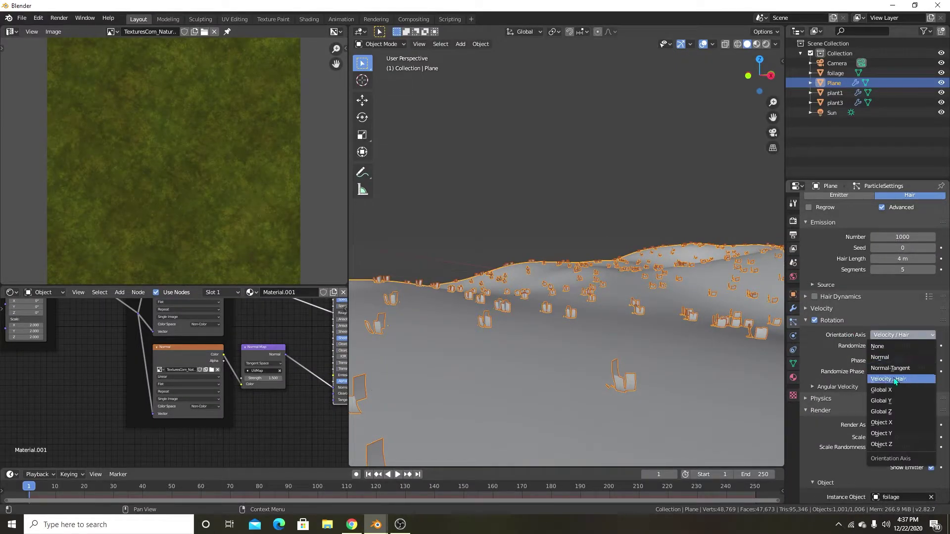
{"action": "left_click", "coordinate": [892, 407]}
{"action": "left_click", "coordinate": [899, 335]}
{"action": "left_click", "coordinate": [888, 414]}
{"action": "middle_click_drag", "start_coordinate": [703, 365], "coordinate": [677, 361]}
{"action": "mouse_move", "coordinate": [911, 363]}
{"action": "left_mouse_down"}
{"action": "mouse_move", "coordinate": [924, 362]}
{"action": "mouse_move", "coordinate": [905, 347]}
{"action": "mouse_move", "coordinate": [919, 347]}
{"action": "mouse_move", "coordinate": [884, 372]}
{"action": "mouse_move", "coordinate": [905, 372]}
{"action": "left_mouse_up"}
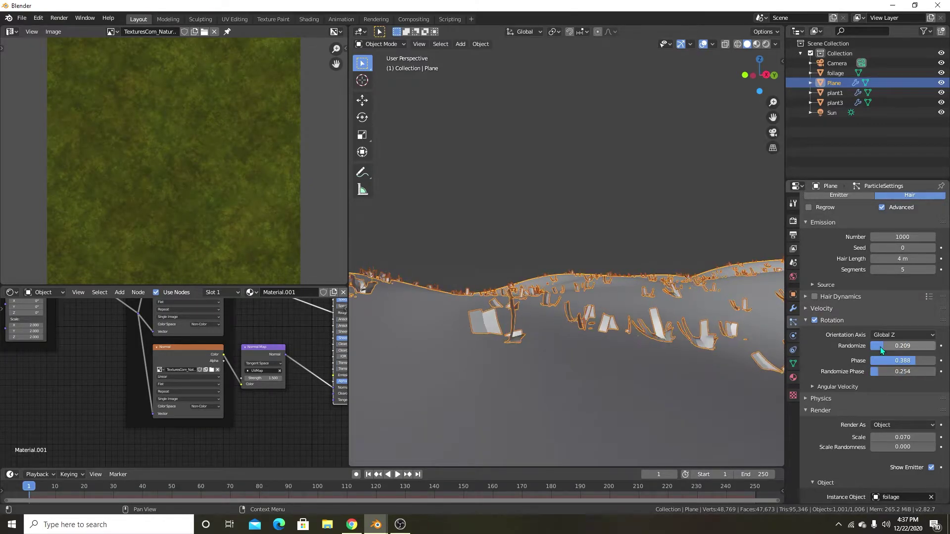
{"action": "left_click", "coordinate": [861, 387]}
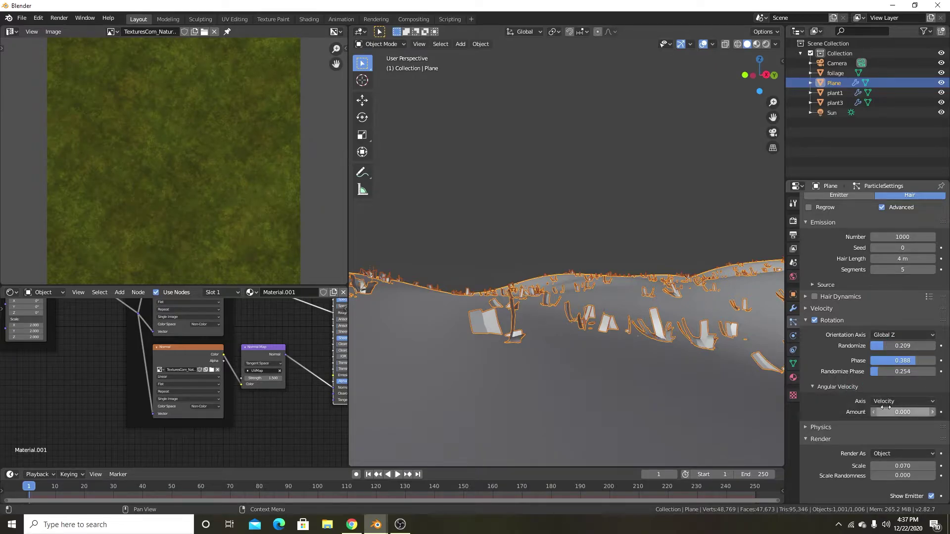
{"action": "left_click", "coordinate": [854, 388]}
{"action": "left_click", "coordinate": [896, 335]}
{"action": "left_click", "coordinate": [901, 332]}
{"action": "left_click", "coordinate": [902, 334]}
Enable Global Coordinates for the particles' instance object
{"action": "scroll", "coordinate": [912, 428], "scroll_direction": "down", "scroll_amount": 10}
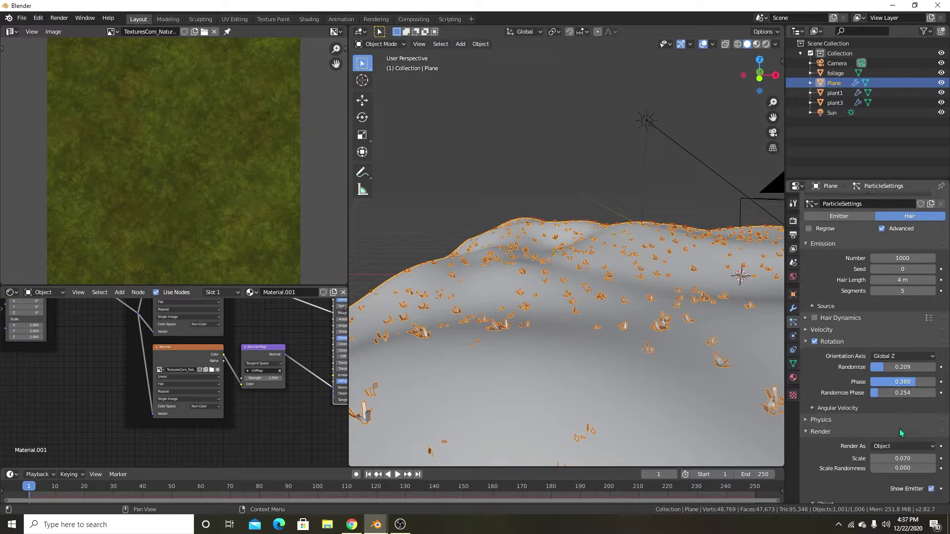
{"action": "left_click", "coordinate": [932, 367]}
{"action": "scroll", "coordinate": [641, 313], "scroll_direction": "down", "scroll_amount": 6}
In top view, move the foliage plant horizontally so that its scattered copies line up with the terrain plane
{"action": "key", "text": "KP_7"}
{"action": "scroll", "coordinate": [558, 320], "scroll_direction": "down", "scroll_amount": 2}
{"action": "scroll", "coordinate": [521, 286], "scroll_direction": "up", "scroll_amount": 1}
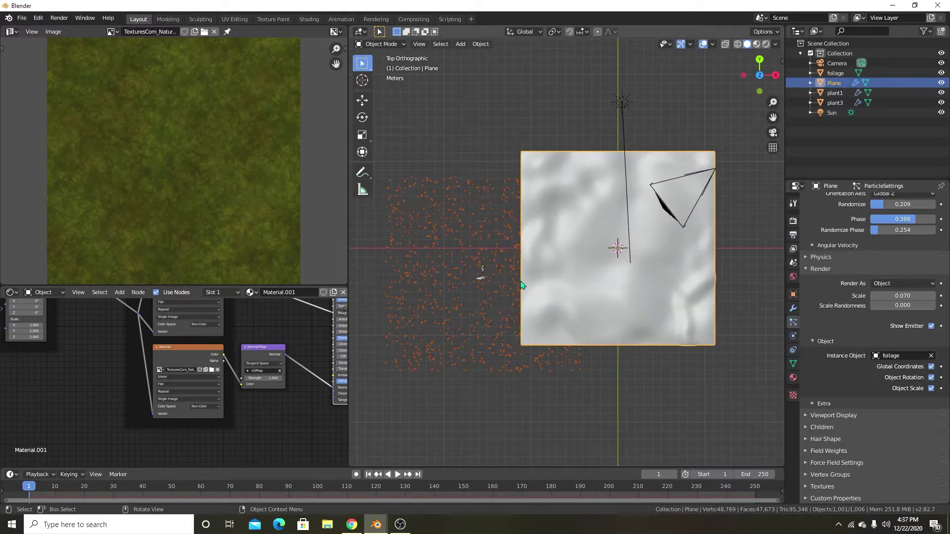
{"action": "left_click", "coordinate": [480, 278]}
{"action": "scroll", "coordinate": [483, 280], "scroll_direction": "up", "scroll_amount": 1}
{"action": "key", "text": "g"}
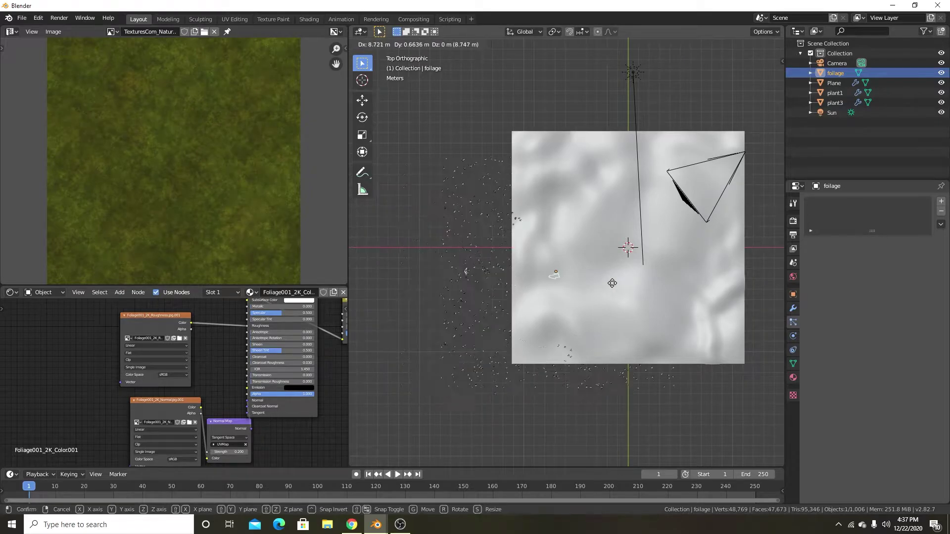
{"action": "left_click", "coordinate": [672, 262]}
{"action": "middle_click_drag", "start_coordinate": [673, 263], "coordinate": [681, 214]}
{"action": "scroll", "coordinate": [683, 262], "scroll_direction": "up", "scroll_amount": 3}
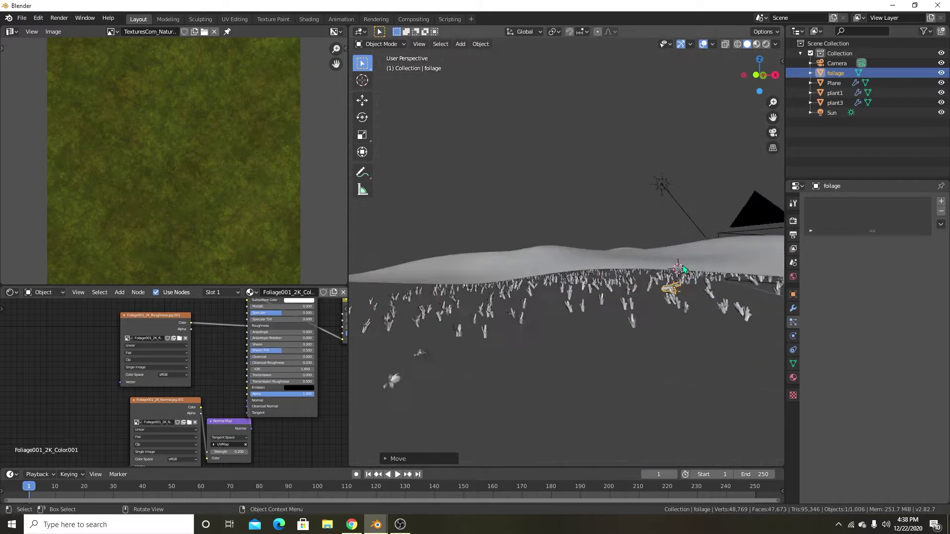
Raise the foliage plant about 1.2 m along Z to bring the scattered copies up to the terrain surface
{"action": "key", "text": "g"}
{"action": "key", "text": "z"}
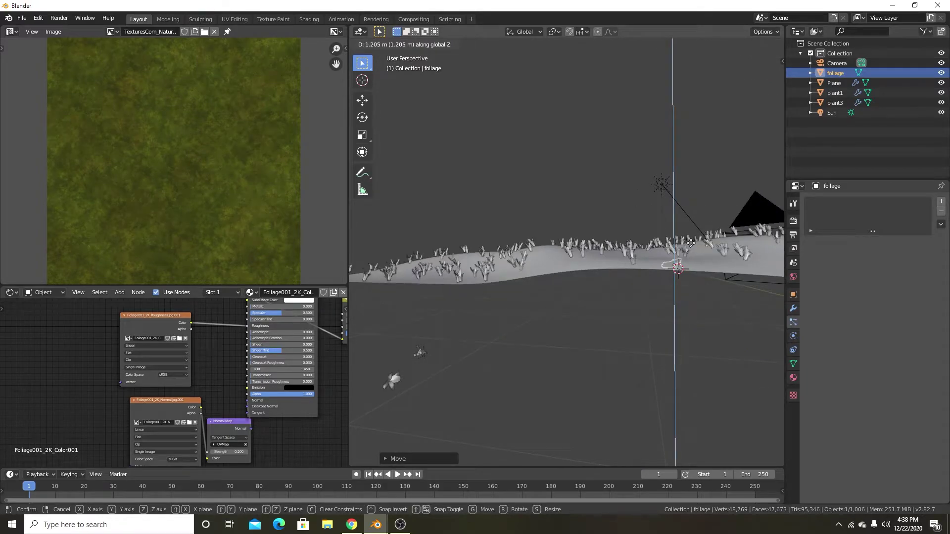
{"action": "left_click", "coordinate": [691, 244]}
{"action": "middle_click_drag", "start_coordinate": [687, 254], "coordinate": [617, 180]}
{"action": "left_click", "coordinate": [616, 179]}
{"action": "scroll", "coordinate": [607, 262], "scroll_direction": "up", "scroll_amount": 3}
{"action": "mouse_move", "coordinate": [606, 262]}
{"action": "middle_mouse_down"}
{"action": "mouse_move", "coordinate": [622, 251]}
{"action": "mouse_move", "coordinate": [570, 262]}
{"action": "mouse_move", "coordinate": [616, 271]}
{"action": "middle_mouse_up"}
Look through the camera and set the terrain's particle number to 10000
{"action": "key", "text": "KP_0"}
{"action": "left_click", "coordinate": [618, 271]}
{"action": "scroll", "coordinate": [628, 292], "scroll_direction": "up", "scroll_amount": 4}
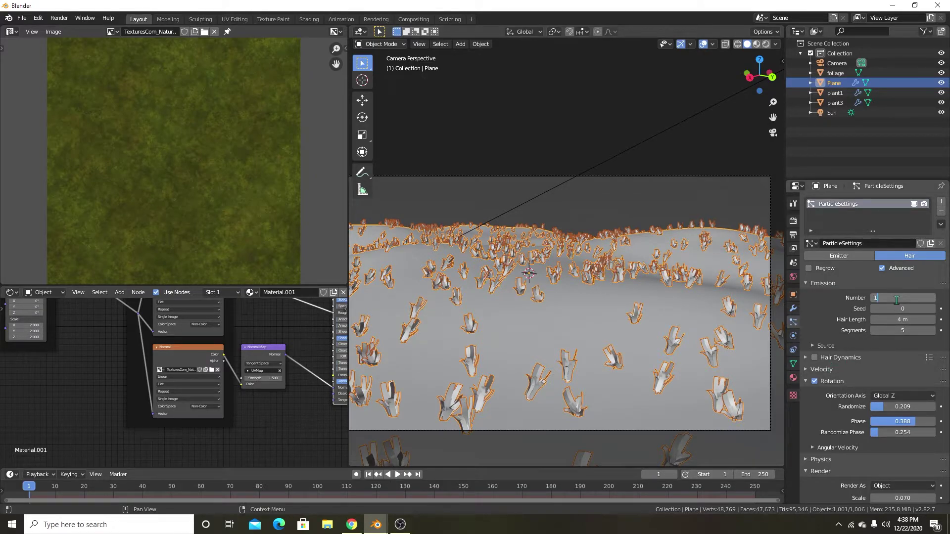
{"action": "key", "text": "Return"}
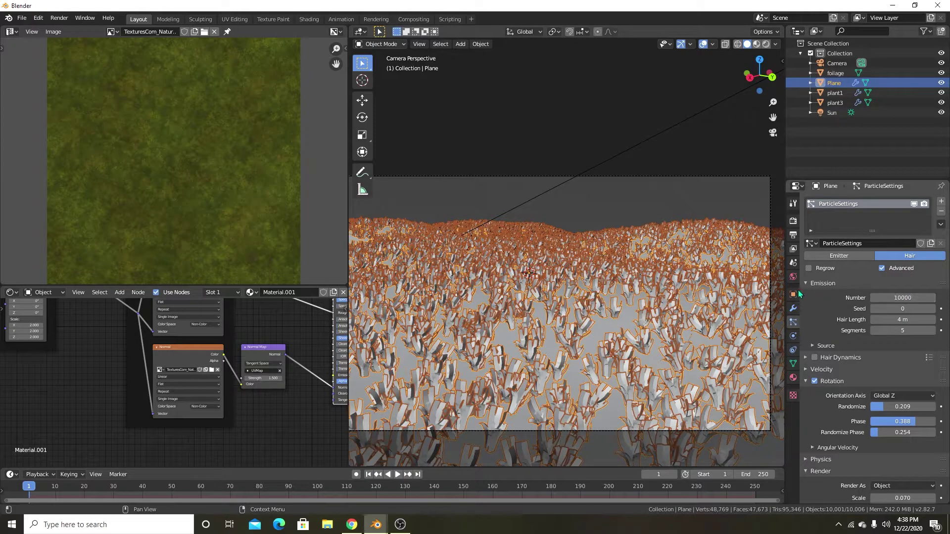
Inspect the scattered foliage through the camera in Rendered shading, and return the viewport to Solid shading
{"action": "left_click", "coordinate": [592, 185]}
{"action": "scroll", "coordinate": [555, 324], "scroll_direction": "down", "scroll_amount": 1}
{"action": "mouse_move", "coordinate": [563, 327]}
{"action": "middle_mouse_down"}
{"action": "mouse_move", "coordinate": [587, 394]}
{"action": "mouse_move", "coordinate": [689, 378]}
{"action": "mouse_move", "coordinate": [712, 325]}
{"action": "mouse_move", "coordinate": [564, 343]}
{"action": "mouse_move", "coordinate": [576, 308]}
{"action": "mouse_move", "coordinate": [634, 255]}
{"action": "mouse_move", "coordinate": [616, 273]}
{"action": "middle_mouse_up"}
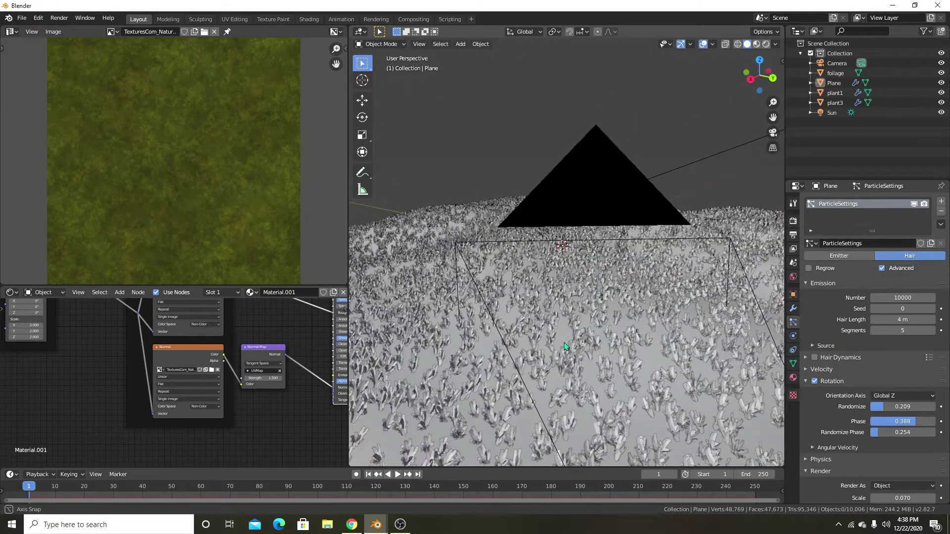
{"action": "key", "text": "KP_0"}
{"action": "key", "text": "F9"}
{"action": "scroll", "coordinate": [514, 292], "scroll_direction": "down", "scroll_amount": 1}
{"action": "scroll", "coordinate": [549, 302], "scroll_direction": "up", "scroll_amount": 3}
{"action": "key", "text": "z"}
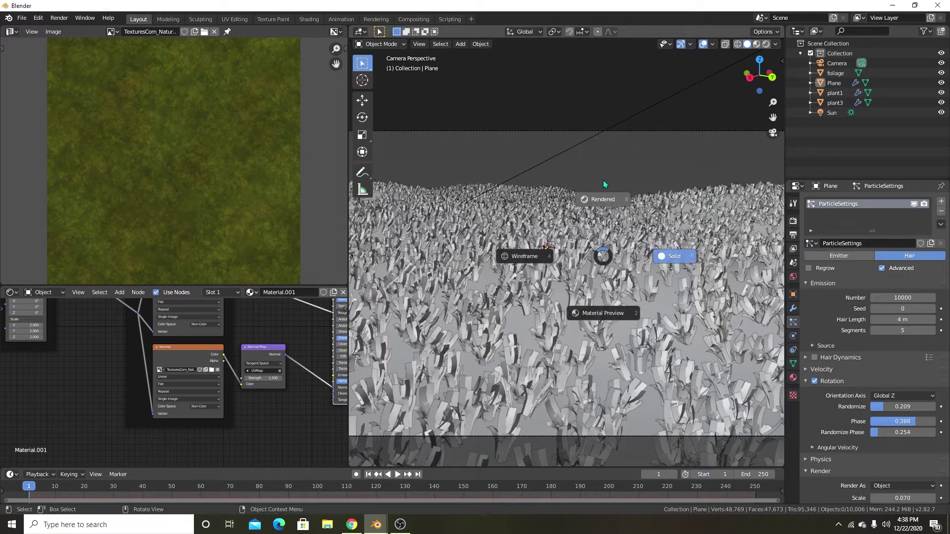
{"action": "left_click", "coordinate": [604, 181]}
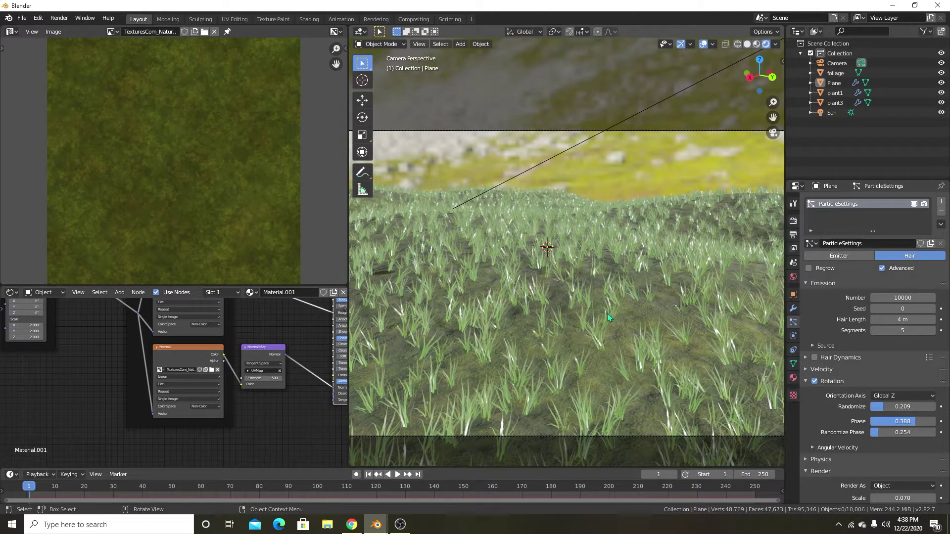
{"action": "scroll", "coordinate": [611, 305], "scroll_direction": "down", "scroll_amount": 2}
{"action": "key", "text": "z"}
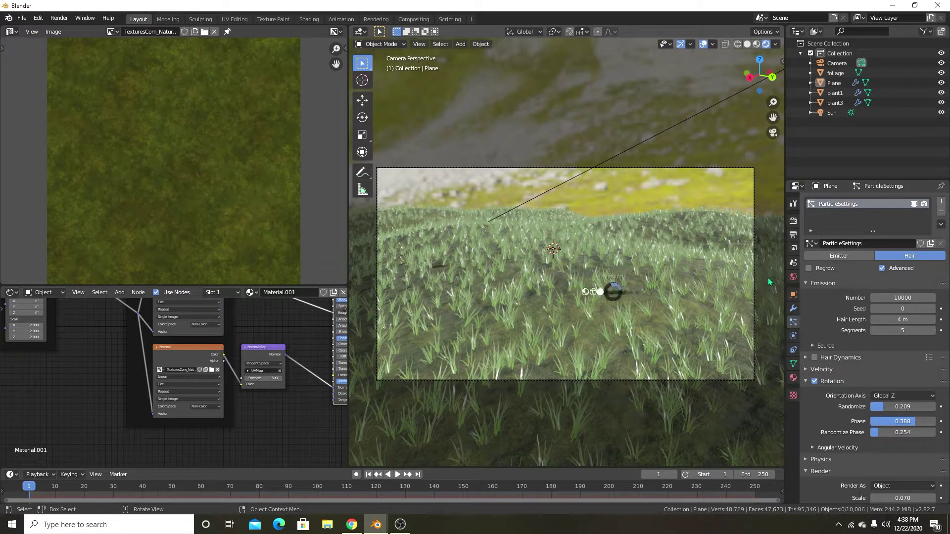
{"action": "left_click", "coordinate": [796, 283]}
Select the terrain plane, enter Edit Mode and add a vertex group named grass
{"action": "mouse_move", "coordinate": [602, 270]}
{"action": "middle_mouse_down", "text": "shift"}
{"action": "mouse_move", "coordinate": [609, 293]}
{"action": "mouse_move", "coordinate": [712, 328]}
{"action": "mouse_move", "coordinate": [600, 284]}
{"action": "mouse_move", "coordinate": [656, 299]}
{"action": "mouse_move", "coordinate": [611, 311]}
{"action": "middle_mouse_up", "text": "shift"}
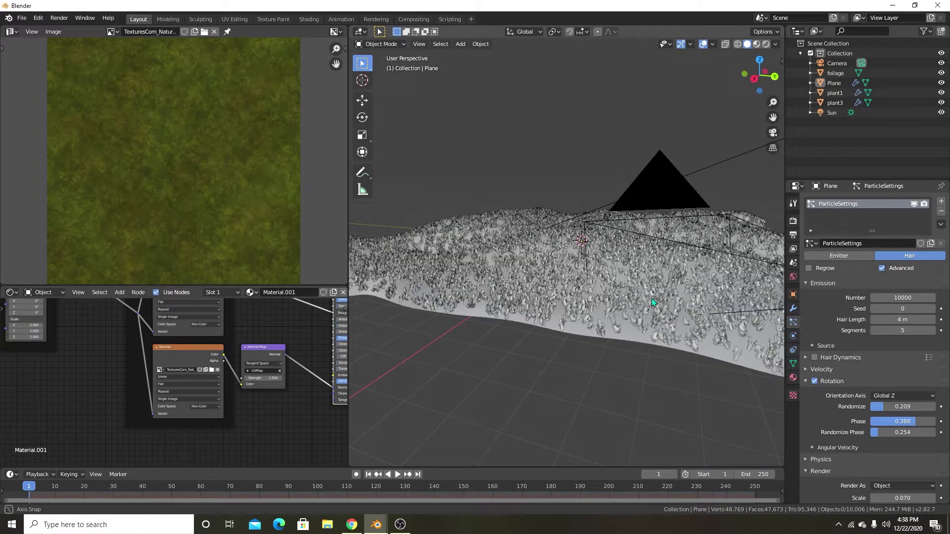
{"action": "scroll", "coordinate": [692, 302], "scroll_direction": "up", "scroll_amount": 4}
{"action": "left_click", "coordinate": [599, 302]}
{"action": "scroll", "coordinate": [599, 302], "scroll_direction": "down", "scroll_amount": 4}
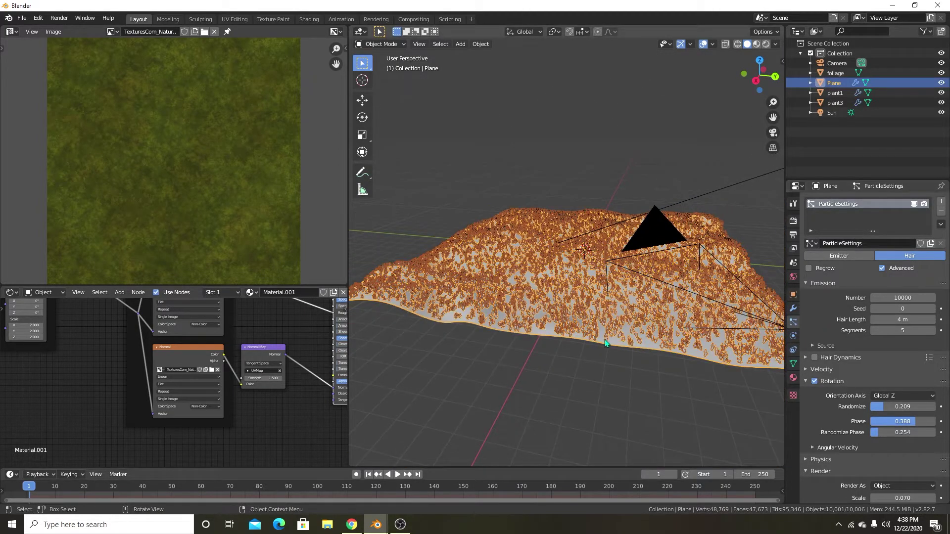
{"action": "key", "text": "Tab"}
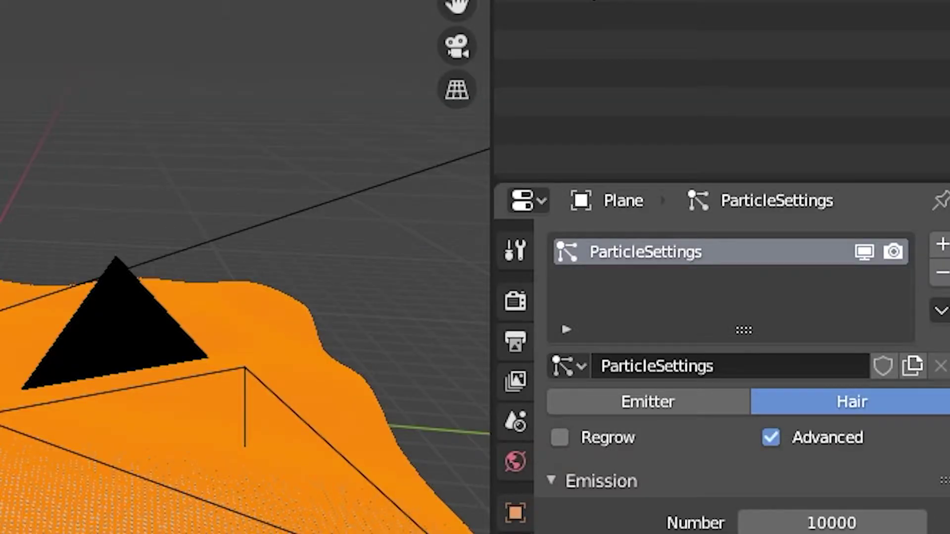
{"action": "left_click", "coordinate": [515, 533]}
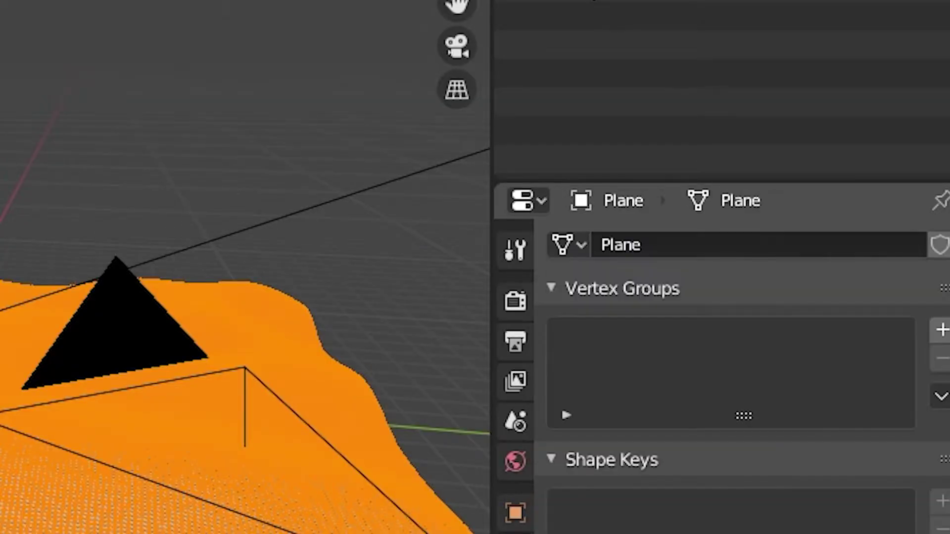
{"action": "left_click", "coordinate": [938, 332]}
{"action": "left_click", "coordinate": [613, 516]}
{"action": "double_click", "coordinate": [640, 337]}
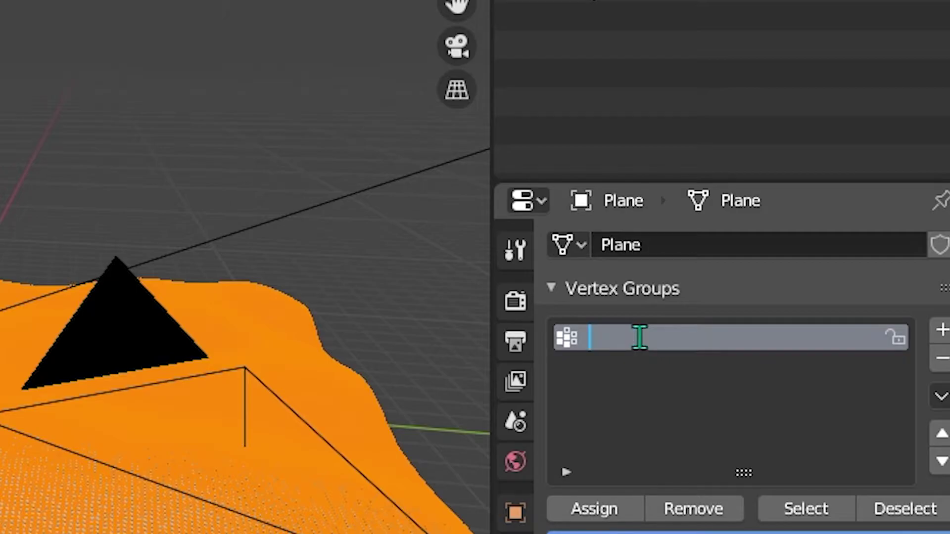
{"action": "type", "text": "grass"}
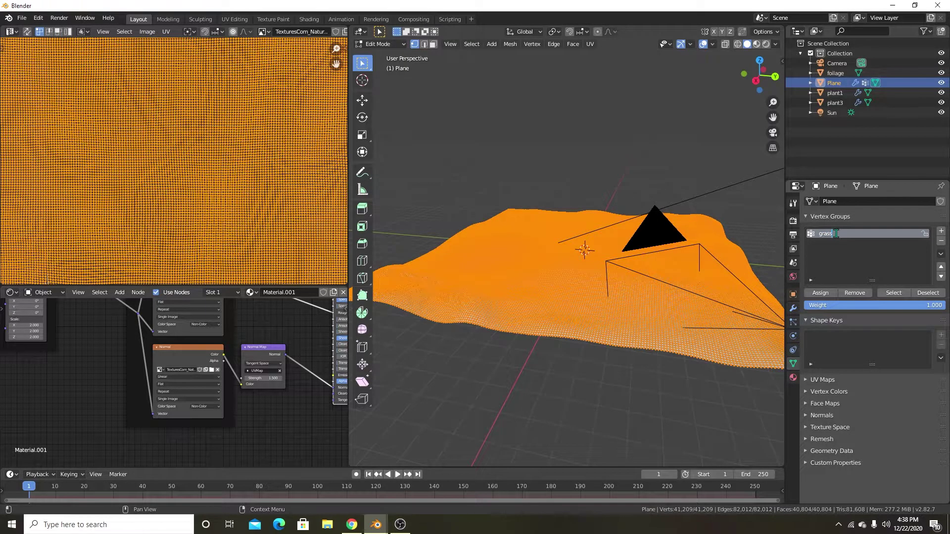
Assign all of the terrain's vertices to the grass vertex group and return to Object Mode
{"action": "left_click", "coordinate": [821, 293]}
{"action": "scroll", "coordinate": [620, 328], "scroll_direction": "down", "scroll_amount": 4}
{"action": "mouse_move", "coordinate": [620, 327]}
{"action": "middle_mouse_down"}
{"action": "mouse_move", "coordinate": [601, 339]}
{"action": "mouse_move", "coordinate": [614, 344]}
{"action": "mouse_move", "coordinate": [660, 319]}
{"action": "mouse_move", "coordinate": [618, 323]}
{"action": "middle_mouse_up"}
{"action": "scroll", "coordinate": [624, 325], "scroll_direction": "up", "scroll_amount": 4}
{"action": "key", "text": "Tab"}
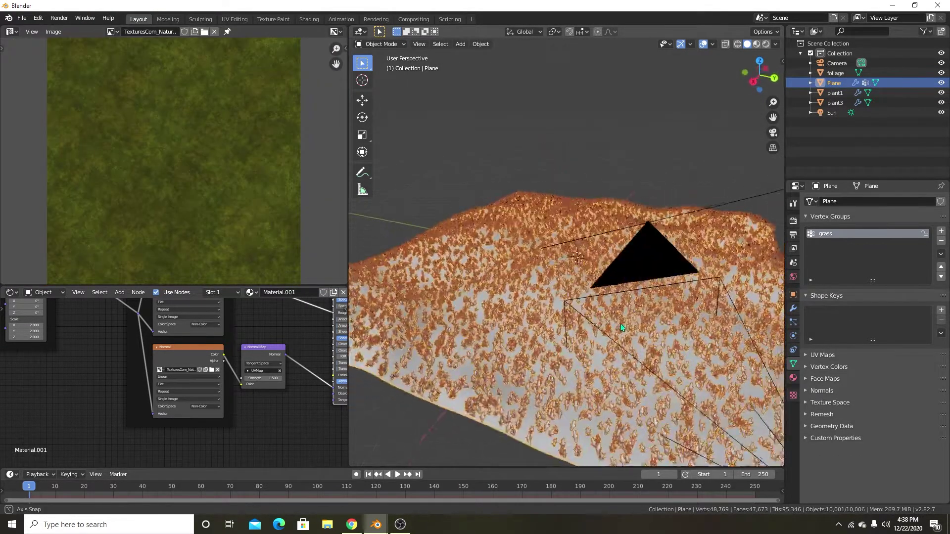
{"action": "scroll", "coordinate": [528, 305], "scroll_direction": "up", "scroll_amount": 3}
{"action": "middle_click_drag", "start_coordinate": [528, 305], "coordinate": [530, 234]}
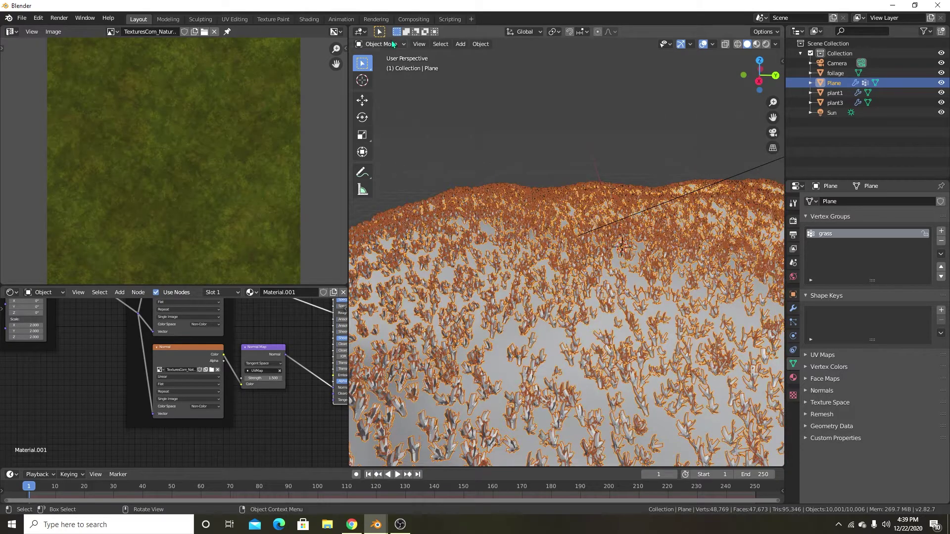
Use the grass vertex group for both the Density and Length of the terrain's particle system
{"action": "left_click", "coordinate": [793, 322]}
{"action": "scroll", "coordinate": [858, 409], "scroll_direction": "down", "scroll_amount": 10}
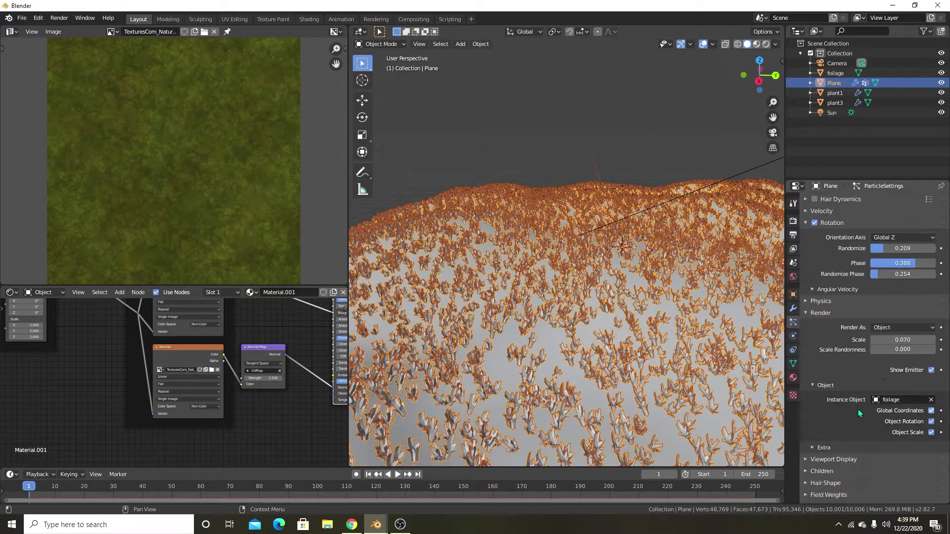
{"action": "left_click", "coordinate": [830, 475]}
{"action": "scroll", "coordinate": [866, 436], "scroll_direction": "down", "scroll_amount": 3}
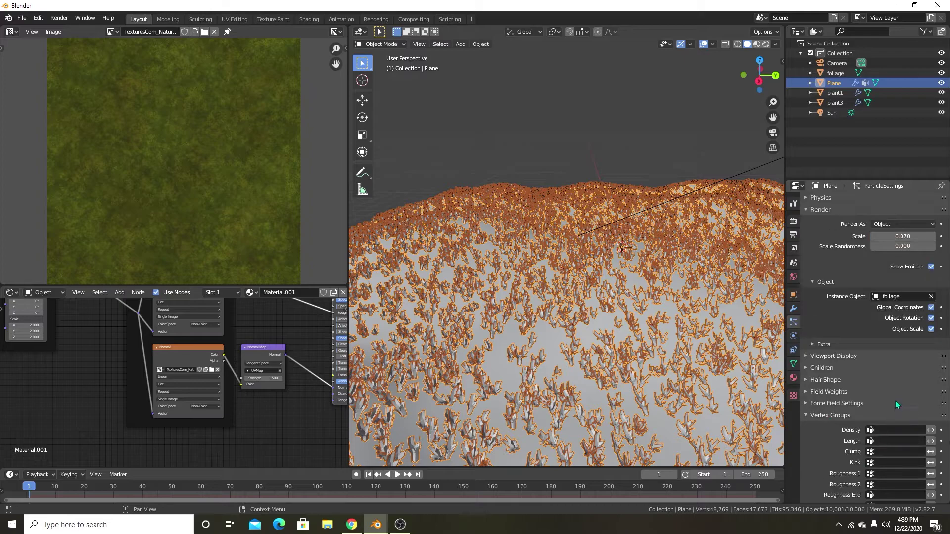
{"action": "left_click", "coordinate": [884, 430]}
{"action": "left_click", "coordinate": [866, 331]}
{"action": "left_click", "coordinate": [892, 439]}
{"action": "left_click", "coordinate": [853, 339]}
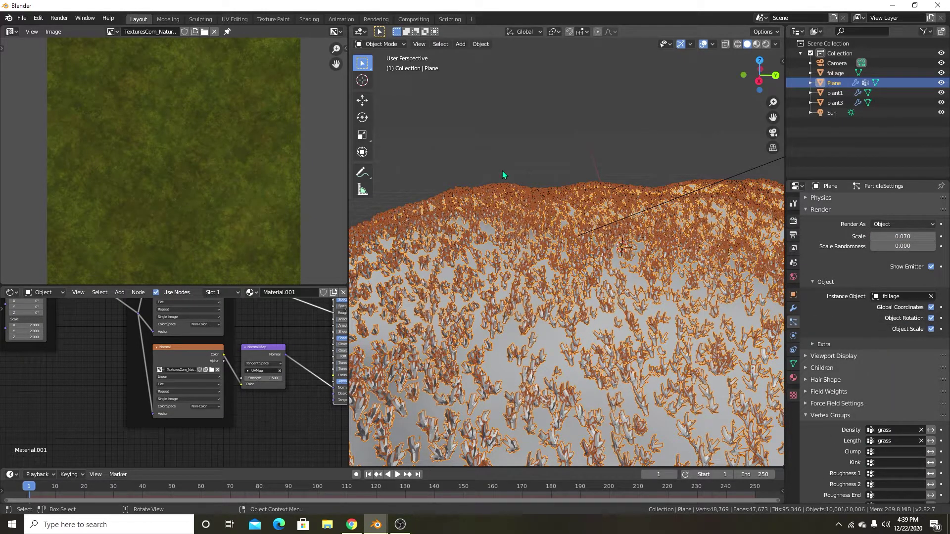
Switch to Weight Paint mode, set the brush weight to 0 and paint the grass weight off the whole terrain
{"action": "left_click", "coordinate": [384, 44]}
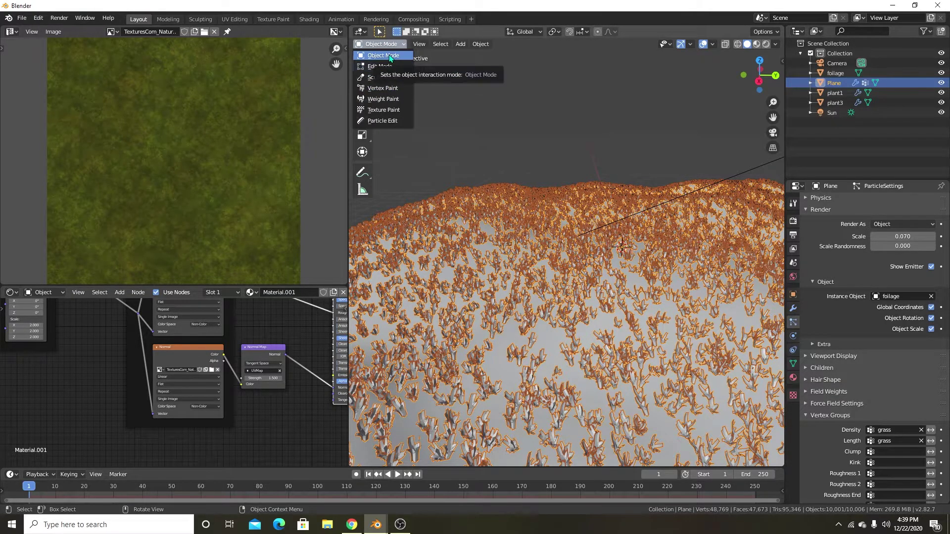
{"action": "left_click", "coordinate": [384, 98]}
{"action": "scroll", "coordinate": [528, 225], "scroll_direction": "down", "scroll_amount": 4}
{"action": "right_click", "coordinate": [528, 228]}
{"action": "left_click_drag", "start_coordinate": [528, 229], "coordinate": [425, 229]}
{"action": "scroll", "coordinate": [616, 237], "scroll_direction": "down", "scroll_amount": 5}
{"action": "middle_click_drag", "start_coordinate": [607, 239], "coordinate": [596, 278]}
{"action": "scroll", "coordinate": [596, 279], "scroll_direction": "up", "scroll_amount": 2}
{"action": "left_click_drag", "start_coordinate": [558, 281], "coordinate": [549, 228]}
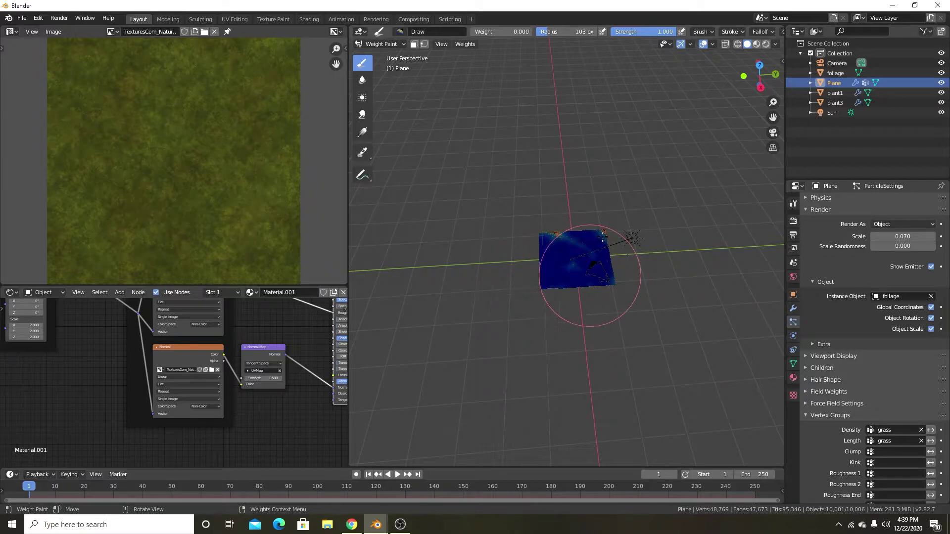
Set the brush weight to 1.000 and paint a first band of grass on the terrain inside the camera frame
{"action": "right_click", "coordinate": [570, 268]}
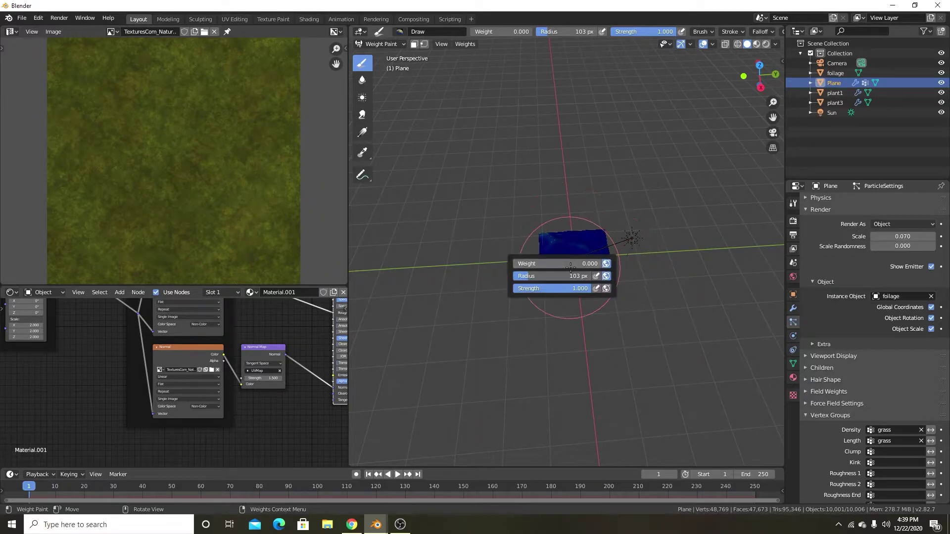
{"action": "scroll", "coordinate": [683, 310], "scroll_direction": "up", "scroll_amount": 8}
{"action": "mouse_move", "coordinate": [682, 310]}
{"action": "middle_mouse_down"}
{"action": "mouse_move", "coordinate": [653, 297]}
{"action": "mouse_move", "coordinate": [648, 283]}
{"action": "middle_mouse_up"}
{"action": "key", "text": "KP_0"}
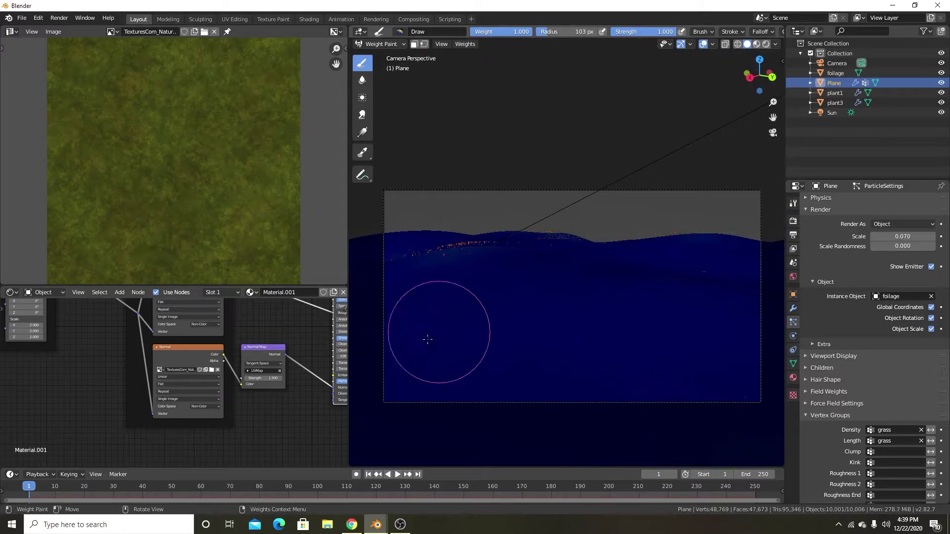
{"action": "scroll", "coordinate": [431, 341], "scroll_direction": "down", "scroll_amount": 1}
{"action": "mouse_move", "coordinate": [414, 349]}
{"action": "left_mouse_down"}
{"action": "mouse_move", "coordinate": [435, 347]}
{"action": "mouse_move", "coordinate": [441, 248]}
{"action": "mouse_move", "coordinate": [483, 343]}
{"action": "mouse_move", "coordinate": [638, 366]}
{"action": "mouse_move", "coordinate": [549, 361]}
{"action": "left_mouse_up"}
Paint full grass weight over the rest of the terrain that the camera sees, and check it through the camera
{"action": "mouse_move", "coordinate": [762, 396]}
{"action": "middle_mouse_down"}
{"action": "mouse_move", "coordinate": [615, 346]}
{"action": "mouse_move", "coordinate": [651, 352]}
{"action": "middle_mouse_up"}
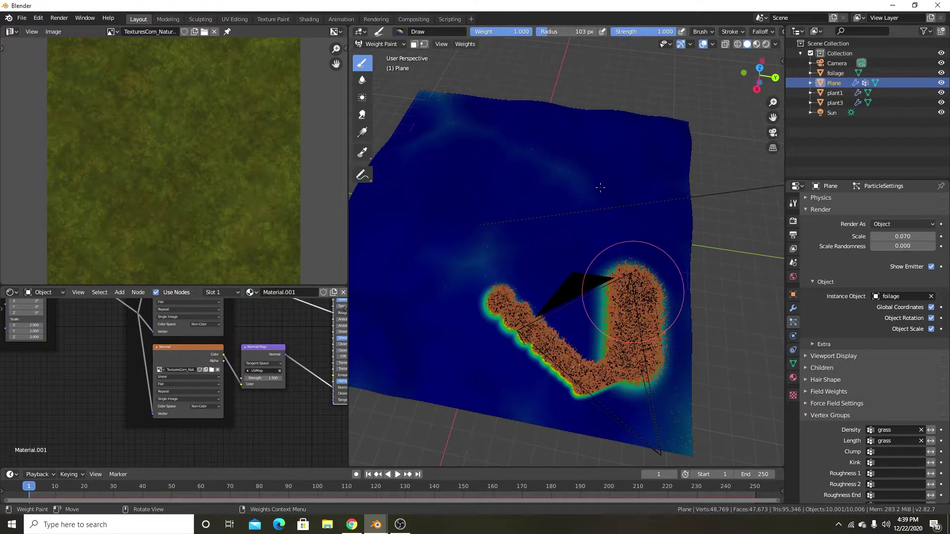
{"action": "left_click_drag", "start_coordinate": [600, 187], "coordinate": [570, 127]}
{"action": "mouse_move", "coordinate": [582, 377]}
{"action": "left_mouse_down"}
{"action": "mouse_move", "coordinate": [509, 327]}
{"action": "mouse_move", "coordinate": [455, 171]}
{"action": "mouse_move", "coordinate": [452, 127]}
{"action": "left_mouse_up"}
{"action": "mouse_move", "coordinate": [613, 335]}
{"action": "left_mouse_down"}
{"action": "mouse_move", "coordinate": [508, 170]}
{"action": "mouse_move", "coordinate": [513, 159]}
{"action": "mouse_move", "coordinate": [459, 95]}
{"action": "left_mouse_up"}
{"action": "mouse_move", "coordinate": [567, 113]}
{"action": "left_mouse_down"}
{"action": "mouse_move", "coordinate": [614, 233]}
{"action": "mouse_move", "coordinate": [519, 207]}
{"action": "mouse_move", "coordinate": [446, 163]}
{"action": "mouse_move", "coordinate": [500, 133]}
{"action": "mouse_move", "coordinate": [482, 312]}
{"action": "mouse_move", "coordinate": [444, 231]}
{"action": "mouse_move", "coordinate": [658, 159]}
{"action": "mouse_move", "coordinate": [636, 117]}
{"action": "mouse_move", "coordinate": [643, 257]}
{"action": "mouse_move", "coordinate": [628, 415]}
{"action": "left_mouse_up"}
{"action": "key", "text": "KP_0"}
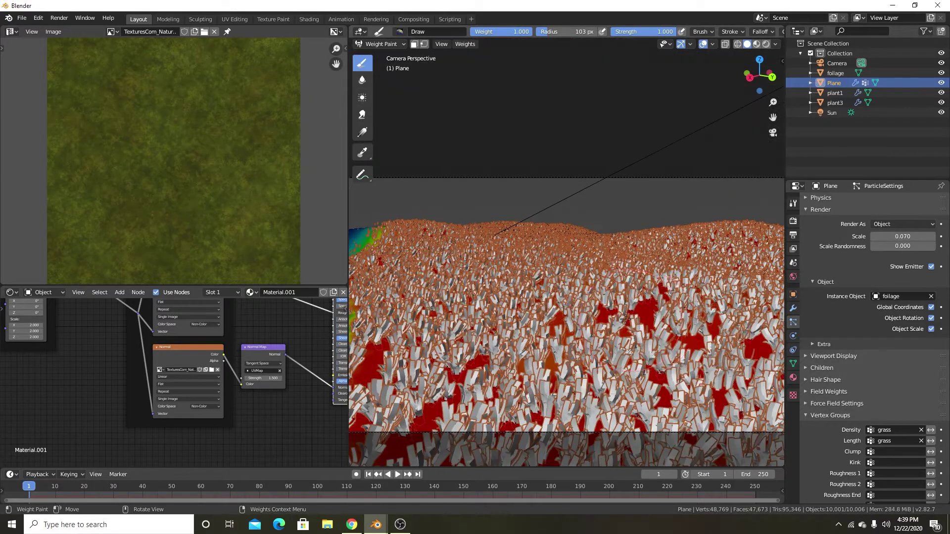
Return to Object Mode and reselect the terrain plane, showing its particle system list
{"action": "left_click", "coordinate": [381, 43]}
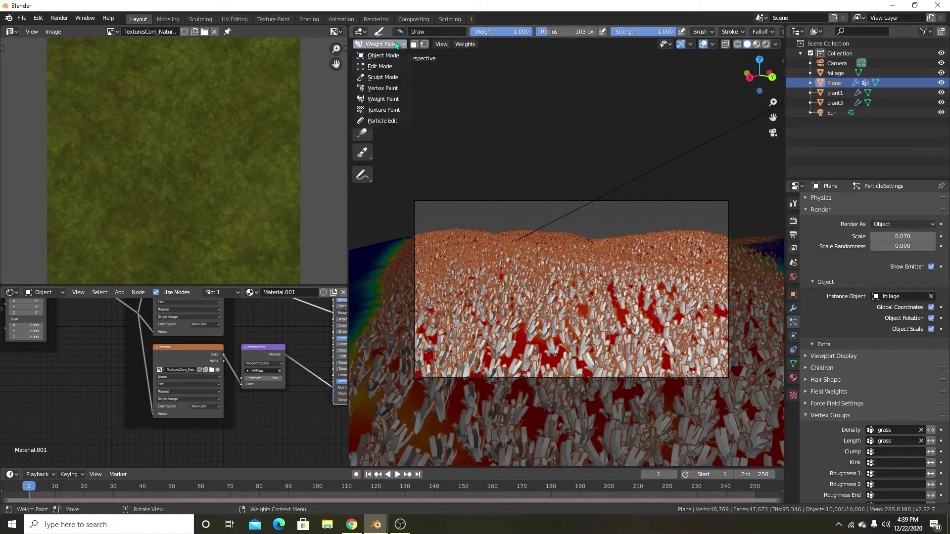
{"action": "left_click", "coordinate": [378, 55]}
{"action": "left_click", "coordinate": [607, 118]}
{"action": "middle_click_drag", "start_coordinate": [655, 270], "coordinate": [624, 263], "text": "shift"}
{"action": "left_click", "coordinate": [625, 263]}
{"action": "scroll", "coordinate": [907, 291], "scroll_direction": "up", "scroll_amount": 13}
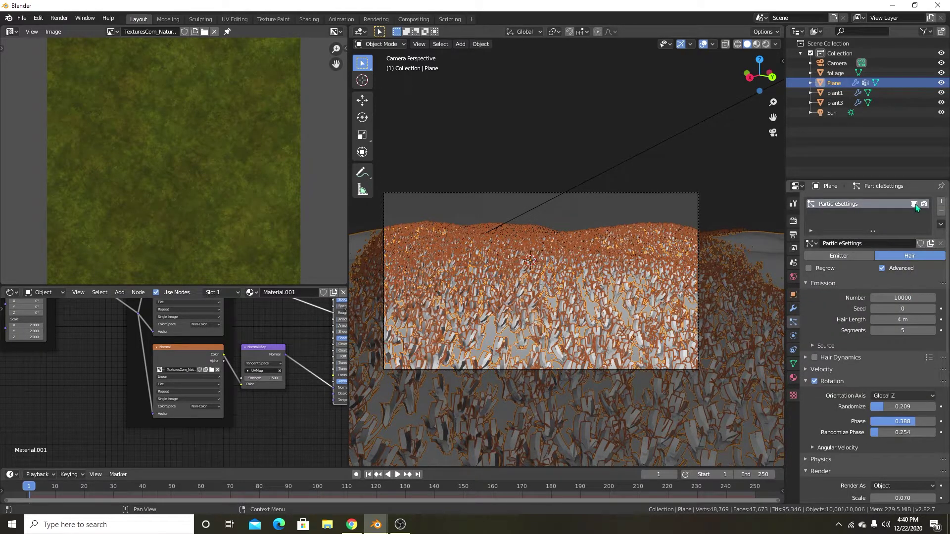
Hide the grass particle system in the viewport and add a second particle system of type Hair to the terrain plane
{"action": "left_click", "coordinate": [914, 204]}
{"action": "middle_click_drag", "start_coordinate": [729, 275], "coordinate": [586, 280]}
{"action": "left_click", "coordinate": [585, 277]}
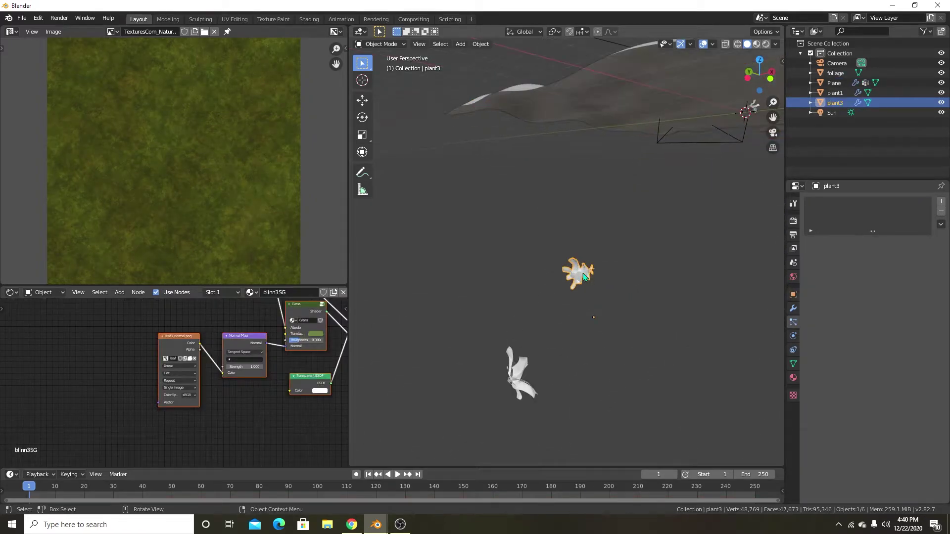
{"action": "scroll", "coordinate": [584, 277], "scroll_direction": "down", "scroll_amount": 6}
{"action": "left_click", "coordinate": [724, 170]}
{"action": "middle_click_drag", "start_coordinate": [722, 184], "coordinate": [480, 365], "text": "shift"}
{"action": "left_click", "coordinate": [941, 203]}
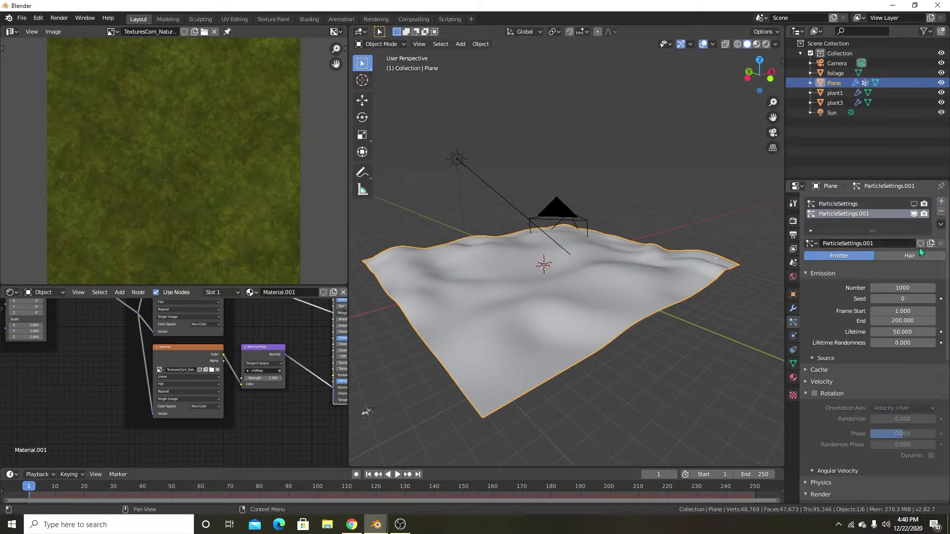
{"action": "left_click", "coordinate": [909, 255]}
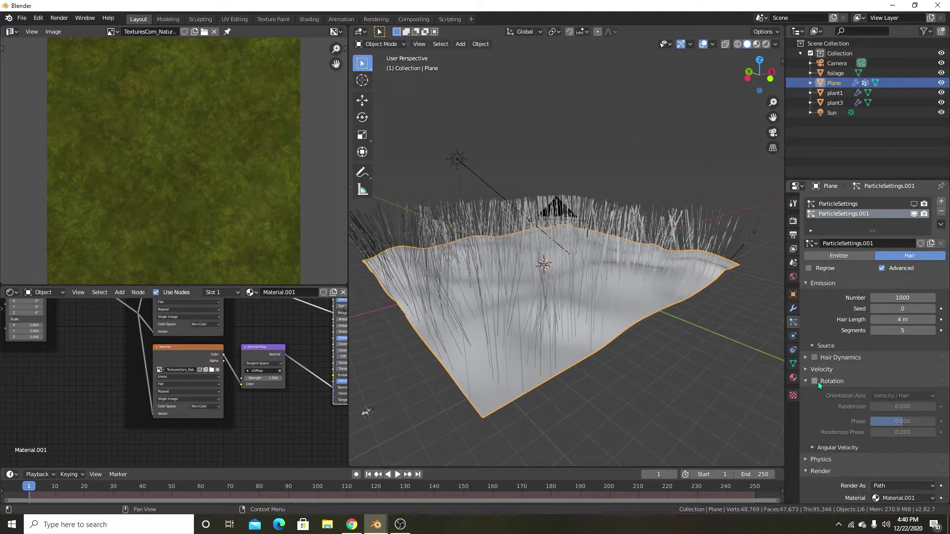
Render the new particle system as Object, using plant3 as its instance object
{"action": "scroll", "coordinate": [846, 373], "scroll_direction": "down", "scroll_amount": 8}
{"action": "left_click", "coordinate": [888, 288]}
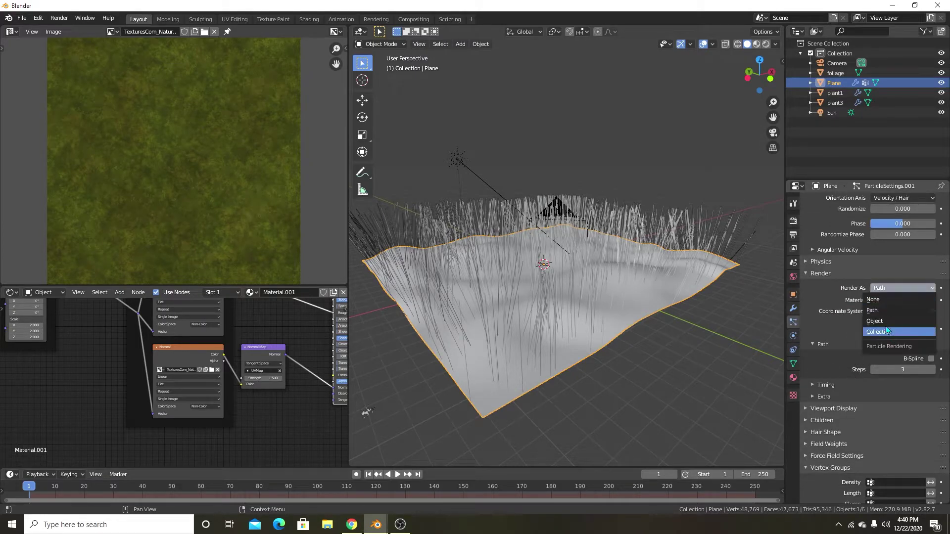
{"action": "left_click", "coordinate": [885, 322]}
{"action": "left_click", "coordinate": [889, 361]}
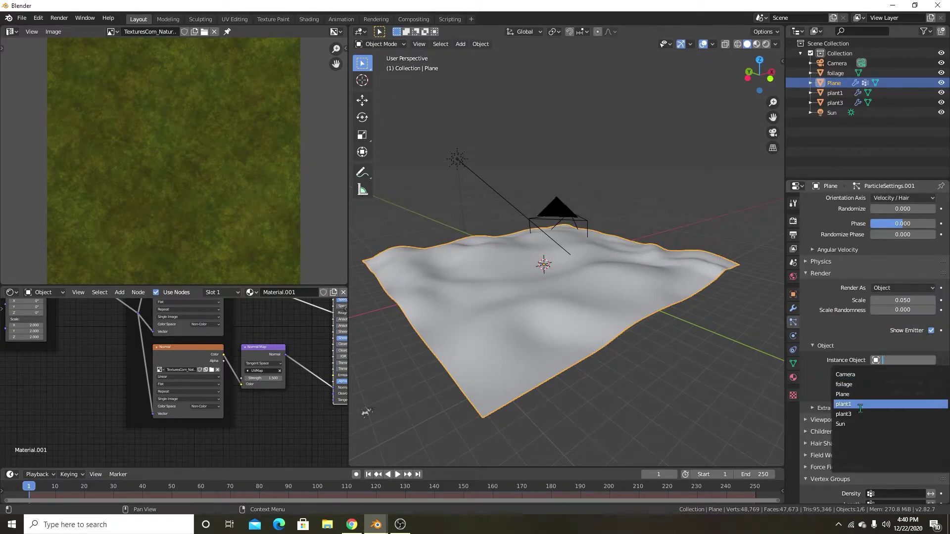
{"action": "left_click", "coordinate": [844, 414]}
Enable Object Rotation for the plant3 instances so they follow the original plant's orientation
{"action": "scroll", "coordinate": [634, 318], "scroll_direction": "up", "scroll_amount": 5}
{"action": "middle_click_drag", "start_coordinate": [639, 313], "coordinate": [621, 245]}
{"action": "scroll", "coordinate": [846, 381], "scroll_direction": "down", "scroll_amount": 2}
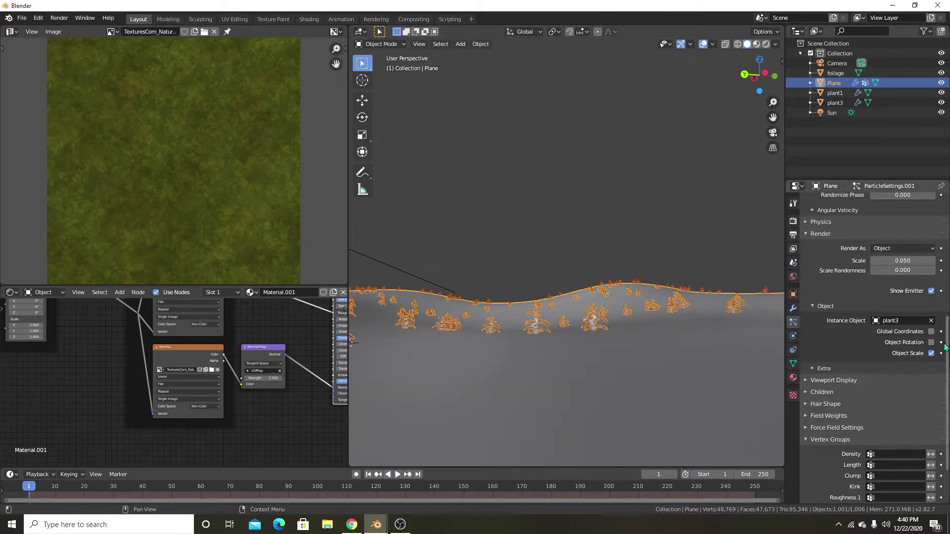
{"action": "left_click", "coordinate": [932, 343]}
{"action": "middle_click_drag", "start_coordinate": [517, 314], "coordinate": [428, 338]}
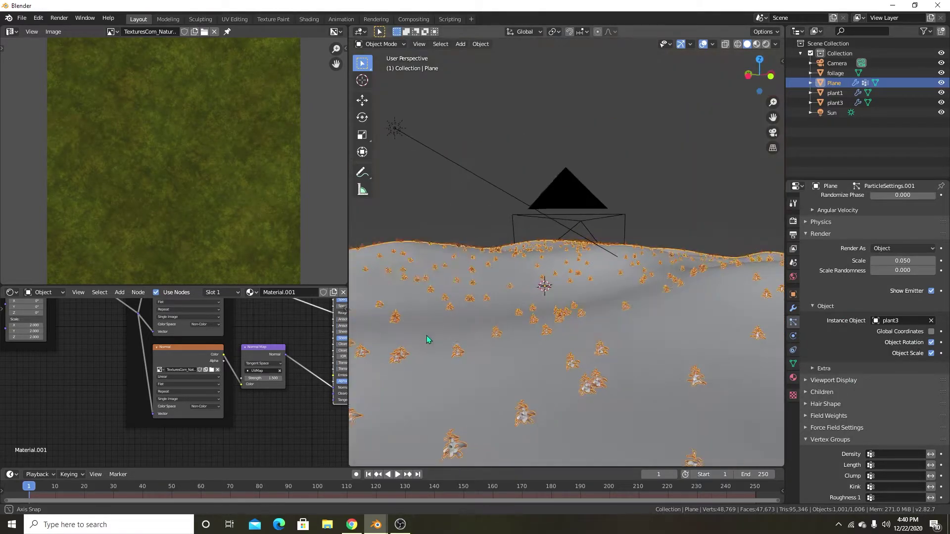
{"action": "scroll", "coordinate": [846, 405], "scroll_direction": "down", "scroll_amount": 3}
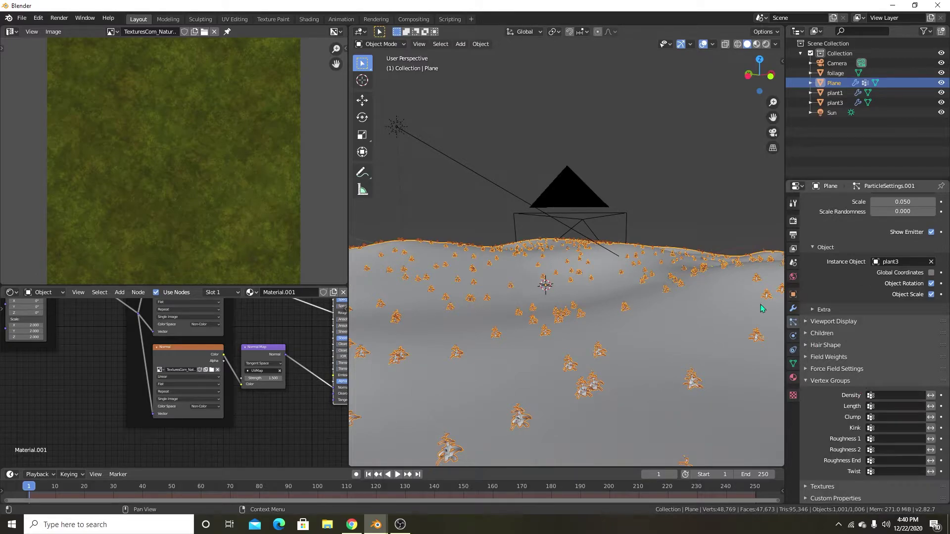
Add a vertex group named fern to the terrain mesh in Edit Mode, and return to Object Mode
{"action": "key", "text": "Tab"}
{"action": "scroll", "coordinate": [657, 351], "scroll_direction": "down", "scroll_amount": 4}
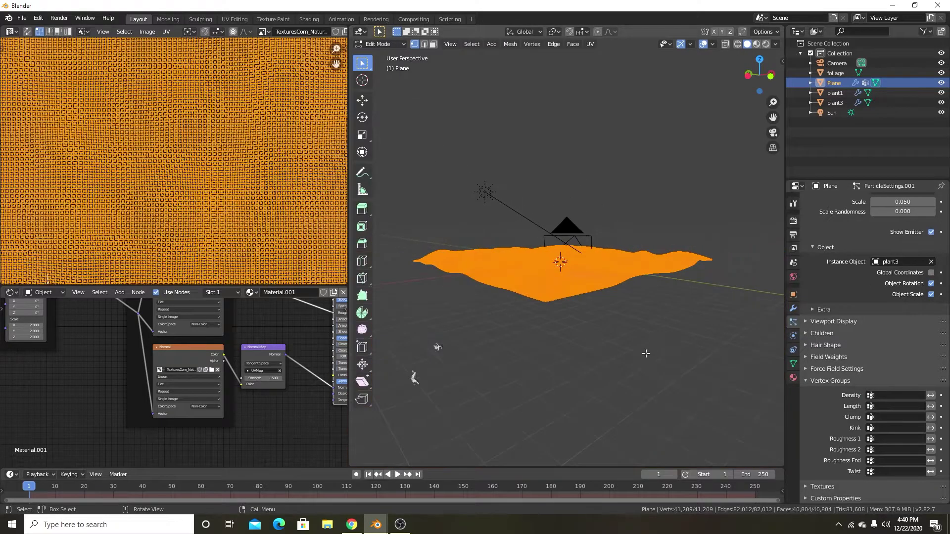
{"action": "middle_click_drag", "start_coordinate": [668, 318], "coordinate": [643, 329]}
{"action": "left_click", "coordinate": [793, 364]}
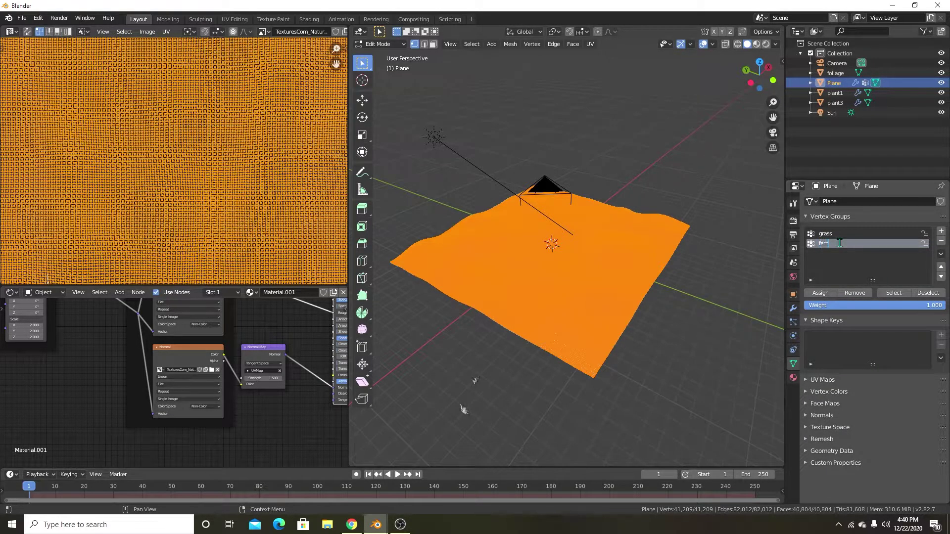
{"action": "key", "text": "Return"}
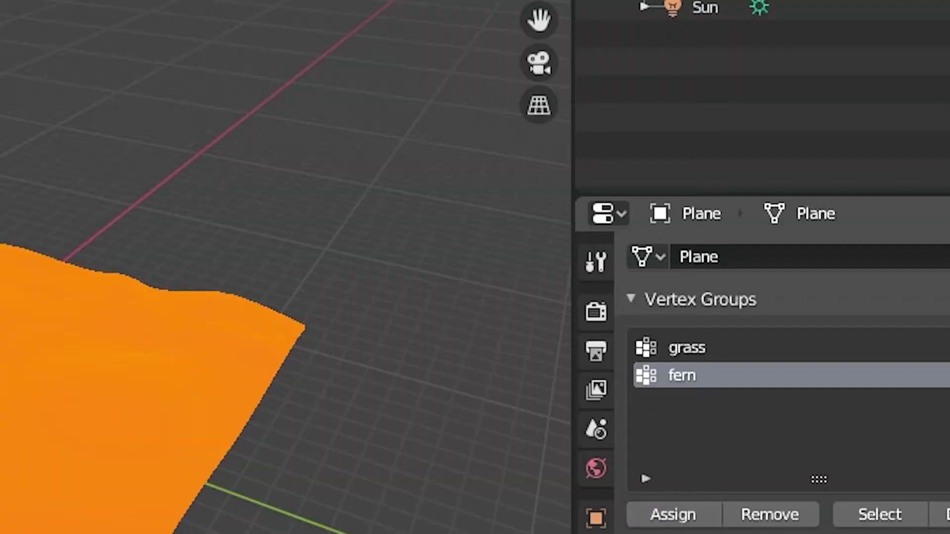
{"action": "key", "text": "Tab"}
Assign the fern vertex group to both the density and the length of the plant3 particle system
{"action": "left_click", "coordinate": [793, 322]}
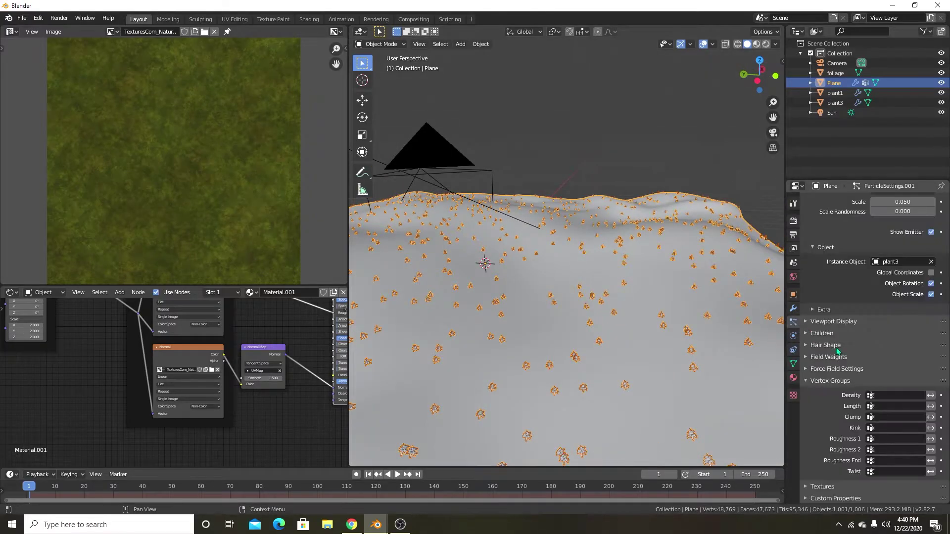
{"action": "left_click", "coordinate": [885, 396]}
{"action": "left_click", "coordinate": [883, 408]}
{"action": "left_click", "coordinate": [886, 406]}
{"action": "left_click", "coordinate": [883, 396]}
Switch to Weight Paint mode and paint winding full-weight fern patches over the terrain seen by the camera
{"action": "left_click", "coordinate": [381, 44]}
{"action": "left_click", "coordinate": [387, 99]}
{"action": "key", "text": "KP_0"}
{"action": "key", "text": "KP_0"}
{"action": "left_click_drag", "start_coordinate": [608, 195], "coordinate": [704, 239]}
{"action": "key", "text": "KP_0"}
{"action": "left_click_drag", "start_coordinate": [434, 367], "coordinate": [471, 386]}
{"action": "key", "text": "KP_0"}
{"action": "left_click", "coordinate": [381, 44]}
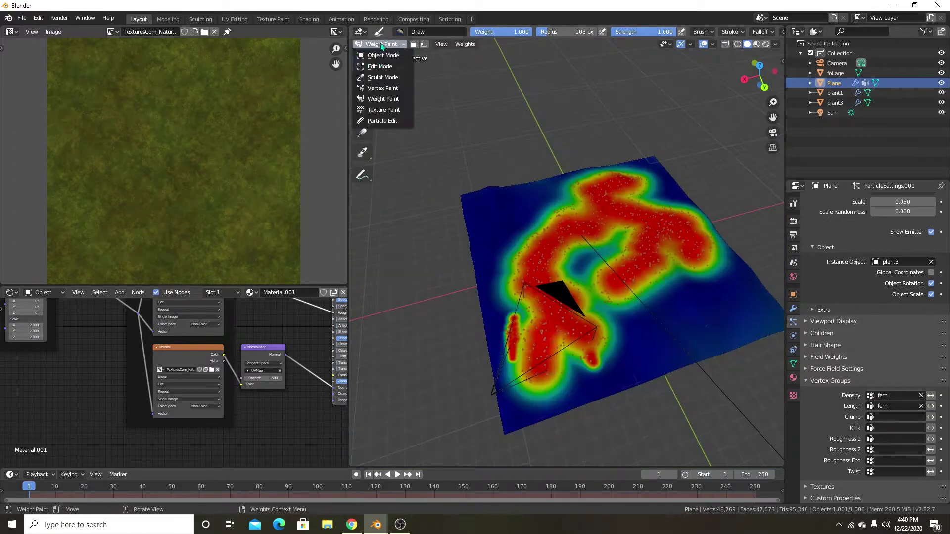
Return to Object Mode and set the fern particle system's emission number to 2000
{"action": "left_click", "coordinate": [390, 56]}
{"action": "scroll", "coordinate": [587, 272], "scroll_direction": "up", "scroll_amount": 8}
{"action": "scroll", "coordinate": [588, 272], "scroll_direction": "down", "scroll_amount": 2}
{"action": "scroll", "coordinate": [844, 357], "scroll_direction": "up", "scroll_amount": 15}
{"action": "double_click", "coordinate": [906, 297]}
{"action": "type", "text": "2000"}
{"action": "key", "text": "Return"}
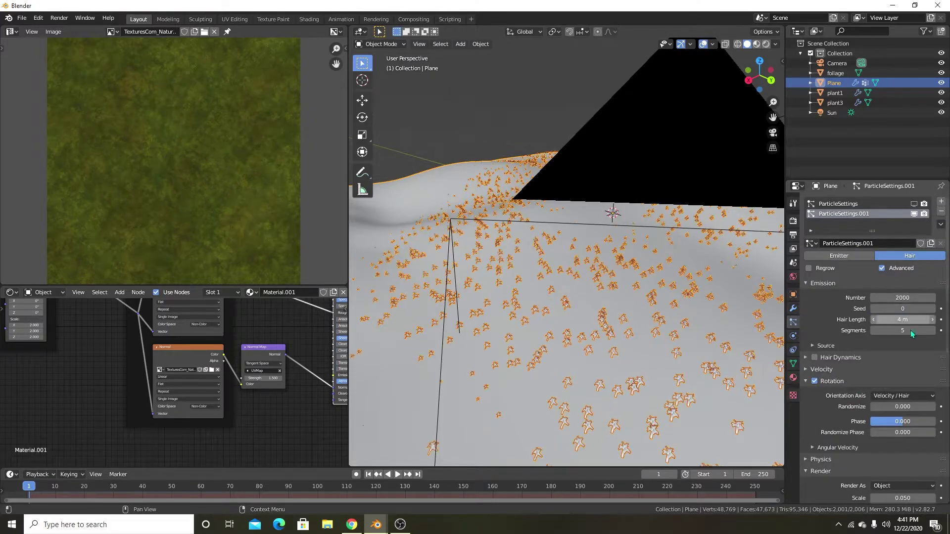
Set the render scale of the fern particles to 0.2
{"action": "scroll", "coordinate": [911, 331], "scroll_direction": "down", "scroll_amount": 3}
{"action": "double_click", "coordinate": [903, 439]}
{"action": "type", "text": "0.2"}
{"action": "middle_click_drag", "start_coordinate": [649, 366], "coordinate": [632, 343]}
Set the ferns' rotation to Randomize 0.396, Phase 0.627 and Randomize Phase 0.642, and expand their physics settings
{"action": "scroll", "coordinate": [631, 344], "scroll_direction": "up", "scroll_amount": 4}
{"action": "mouse_move", "coordinate": [901, 362]}
{"action": "left_mouse_down"}
{"action": "mouse_move", "coordinate": [918, 362]}
{"action": "mouse_move", "coordinate": [916, 347]}
{"action": "mouse_move", "coordinate": [911, 373]}
{"action": "mouse_move", "coordinate": [904, 362]}
{"action": "left_mouse_up"}
{"action": "left_click", "coordinate": [836, 400]}
{"action": "scroll", "coordinate": [618, 277], "scroll_direction": "down", "scroll_amount": 8}
{"action": "middle_click_drag", "start_coordinate": [618, 257], "coordinate": [618, 238]}
{"action": "left_click", "coordinate": [732, 89]}
{"action": "scroll", "coordinate": [871, 297], "scroll_direction": "up", "scroll_amount": 3}
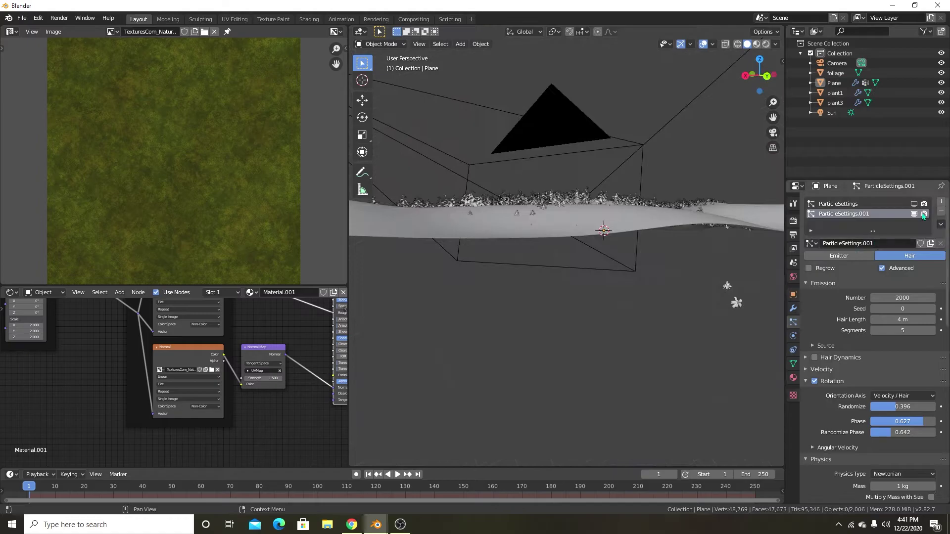
Show only the grass in the viewport and set its rotation to Randomize 0.313, Phase 0.910 and Randomize Phase 0.761
{"action": "left_click", "coordinate": [914, 214]}
{"action": "left_click", "coordinate": [914, 204]}
{"action": "scroll", "coordinate": [871, 317], "scroll_direction": "down", "scroll_amount": 3}
{"action": "left_click_drag", "start_coordinate": [876, 362], "coordinate": [892, 363]}
{"action": "key", "text": "Return"}
{"action": "scroll", "coordinate": [880, 442], "scroll_direction": "down", "scroll_amount": 2}
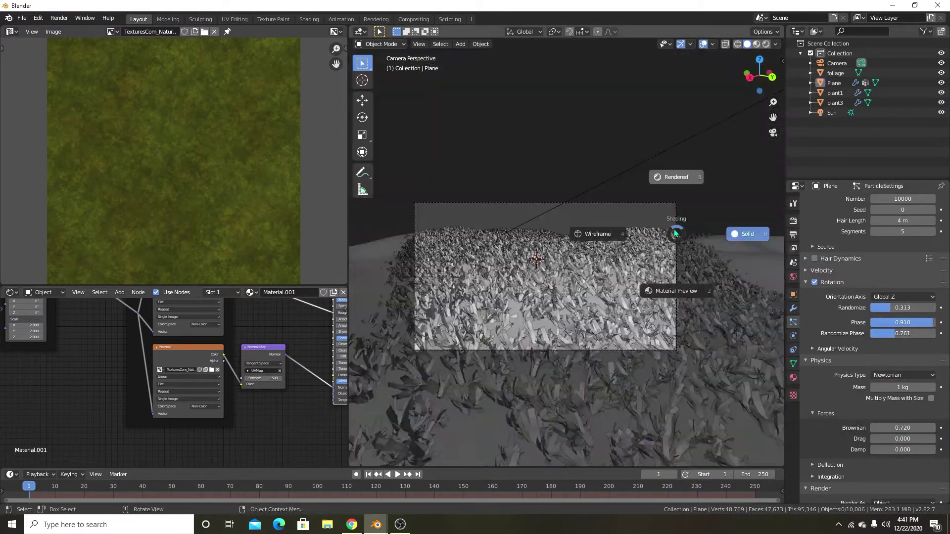
Add a third Hair particle system instancing plant1, with number 5000, scale 0.080, Brownian 0.410 and rotation values 0.142, 0.418 and 0.313
{"action": "scroll", "coordinate": [878, 266], "scroll_direction": "up", "scroll_amount": 5}
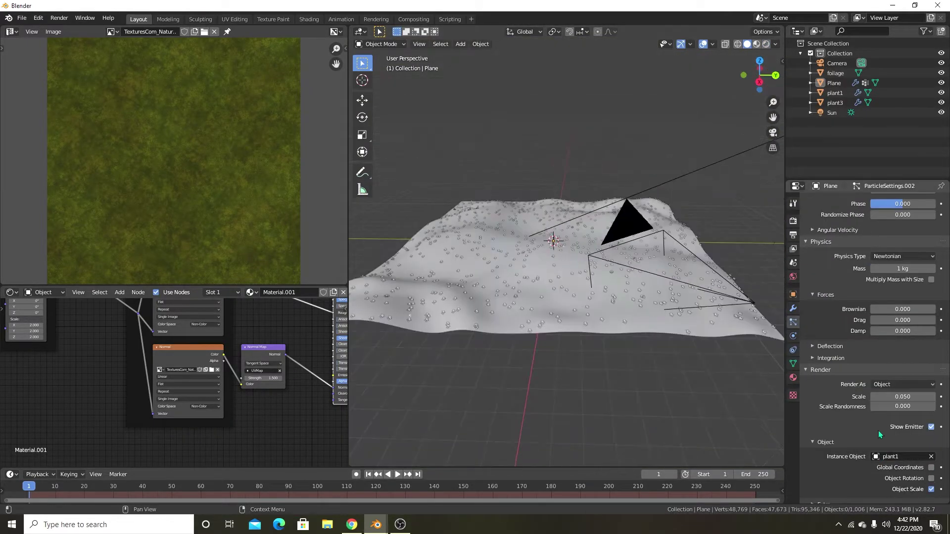
{"action": "scroll", "coordinate": [877, 430], "scroll_direction": "up", "scroll_amount": 5}
{"action": "scroll", "coordinate": [912, 426], "scroll_direction": "down", "scroll_amount": 8}
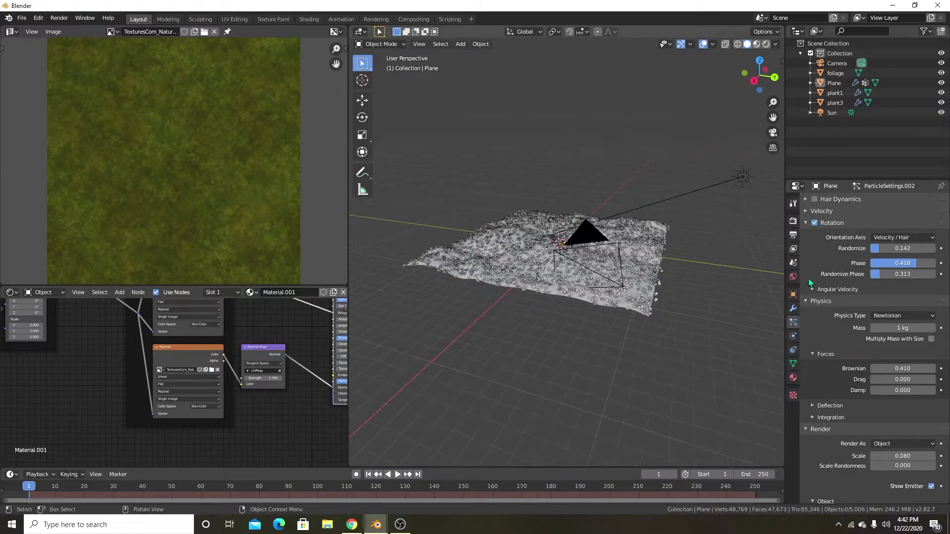
Create a vertex group named plant on the terrain and assign all its vertices to it in Edit Mode
{"action": "left_click", "coordinate": [638, 252]}
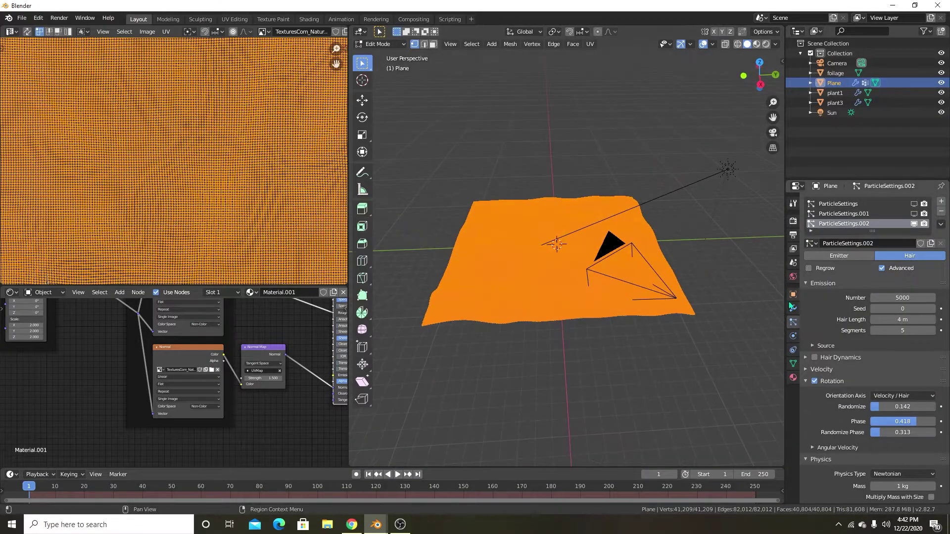
{"action": "left_click", "coordinate": [793, 363]}
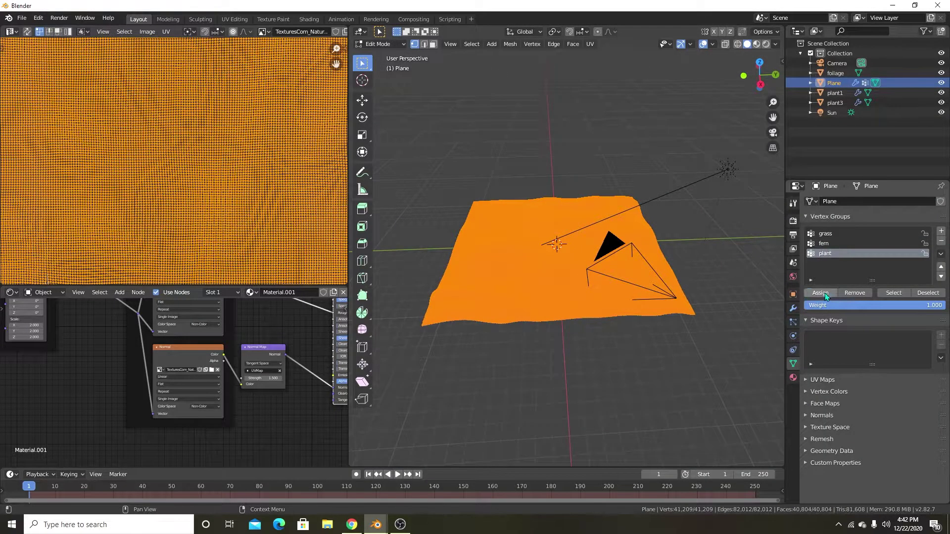
{"action": "left_click", "coordinate": [825, 295]}
{"action": "key", "text": "Tab"}
Switch to Weight Paint mode and paint weight 0.000 over the terrain for the plant group
{"action": "left_click", "coordinate": [388, 46]}
{"action": "left_click", "coordinate": [387, 100]}
{"action": "scroll", "coordinate": [611, 236], "scroll_direction": "down", "scroll_amount": 7}
{"action": "right_click", "coordinate": [611, 236]}
{"action": "right_click", "coordinate": [617, 263]}
{"action": "left_click_drag", "start_coordinate": [617, 263], "coordinate": [452, 263]}
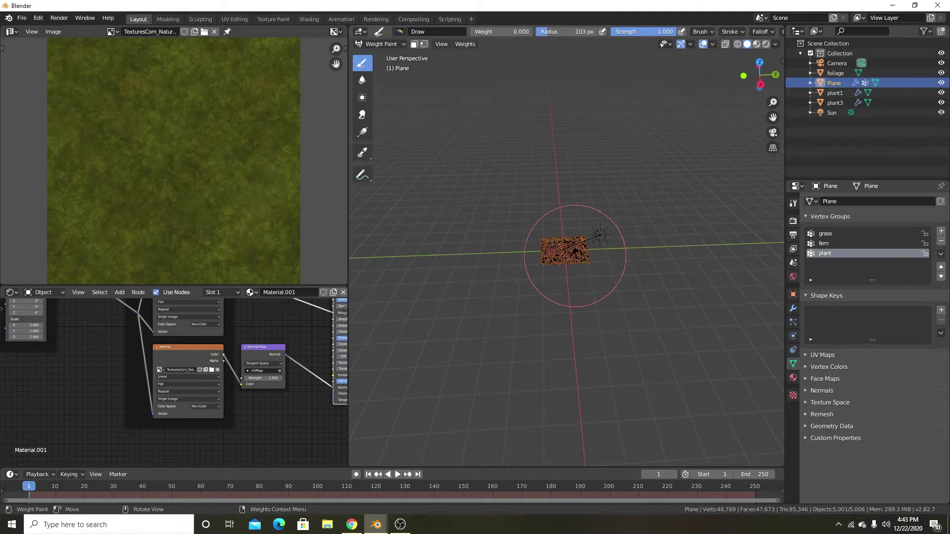
Return to Object Mode and assign the plant vertex group to the density of the plant1 particle system
{"action": "left_click", "coordinate": [387, 45]}
{"action": "left_click", "coordinate": [388, 57]}
{"action": "left_click", "coordinate": [793, 323]}
{"action": "scroll", "coordinate": [871, 421], "scroll_direction": "down", "scroll_amount": 10}
{"action": "left_click", "coordinate": [878, 432]}
{"action": "left_click", "coordinate": [888, 347]}
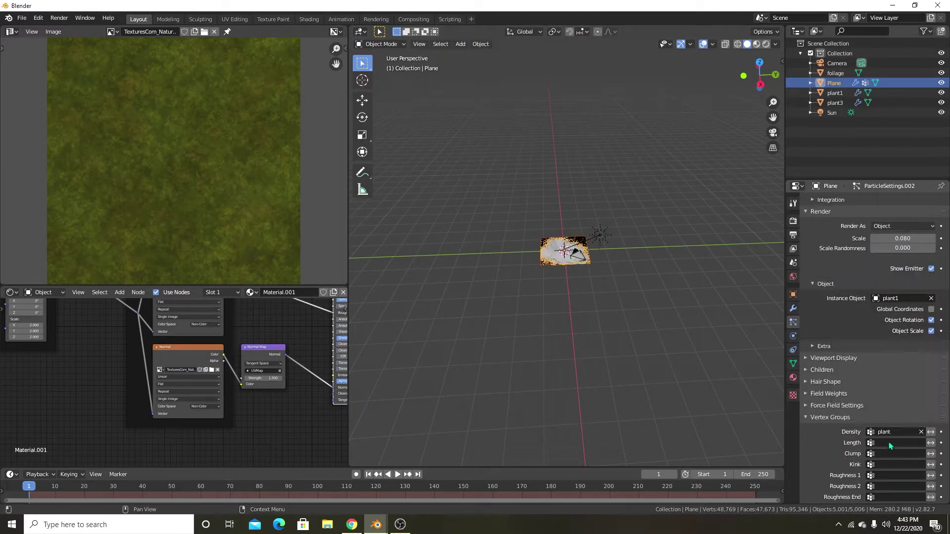
Go back to Weight Paint mode on the terrain and set the plant1 particle system's emission number to 1000
{"action": "scroll", "coordinate": [622, 314], "scroll_direction": "up", "scroll_amount": 7}
{"action": "scroll", "coordinate": [892, 307], "scroll_direction": "up", "scroll_amount": 10}
{"action": "scroll", "coordinate": [576, 291], "scroll_direction": "down", "scroll_amount": 1}
{"action": "middle_click_drag", "start_coordinate": [574, 292], "coordinate": [463, 273]}
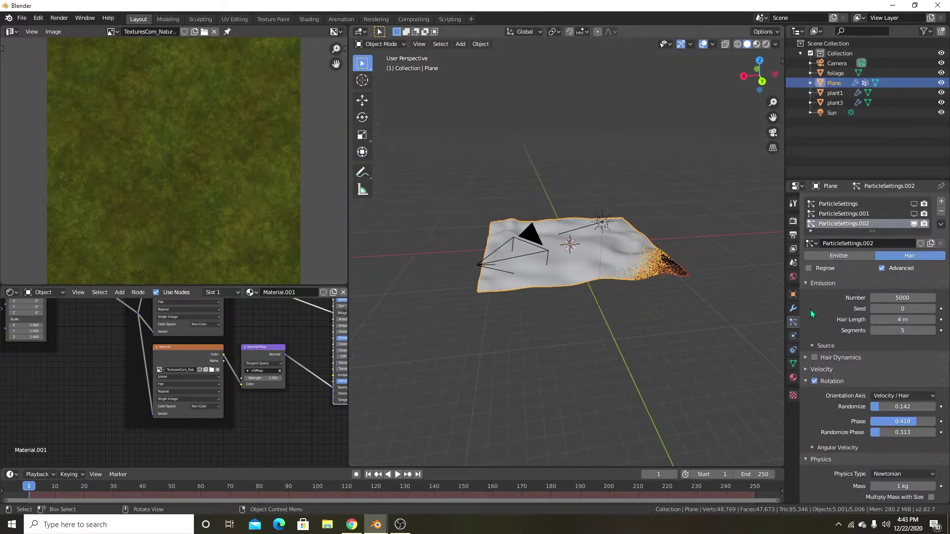
{"action": "left_click", "coordinate": [381, 44]}
{"action": "left_click", "coordinate": [384, 99]}
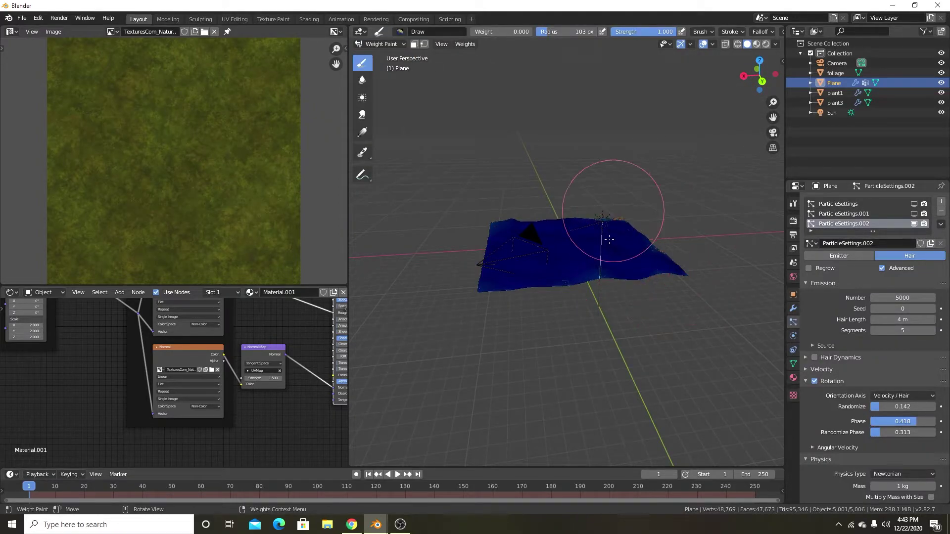
{"action": "mouse_move", "coordinate": [602, 256]}
{"action": "middle_mouse_down"}
{"action": "mouse_move", "coordinate": [579, 283]}
{"action": "mouse_move", "coordinate": [596, 263]}
{"action": "mouse_move", "coordinate": [522, 258]}
{"action": "middle_mouse_up"}
{"action": "left_click", "coordinate": [902, 298]}
{"action": "type", "text": "1000"}
{"action": "key", "text": "Return"}
Set the brush weight to 1.000 and paint the plant group over the terrain in front of the camera, checking through the camera
{"action": "left_click_drag", "start_coordinate": [490, 32], "coordinate": [533, 32]}
{"action": "middle_click_drag", "start_coordinate": [607, 308], "coordinate": [687, 347]}
{"action": "left_click_drag", "start_coordinate": [520, 223], "coordinate": [517, 245]}
{"action": "left_click_drag", "start_coordinate": [598, 272], "coordinate": [601, 260]}
{"action": "left_click_drag", "start_coordinate": [559, 171], "coordinate": [572, 183]}
{"action": "left_click_drag", "start_coordinate": [545, 317], "coordinate": [562, 321]}
{"action": "key", "text": "KP_0"}
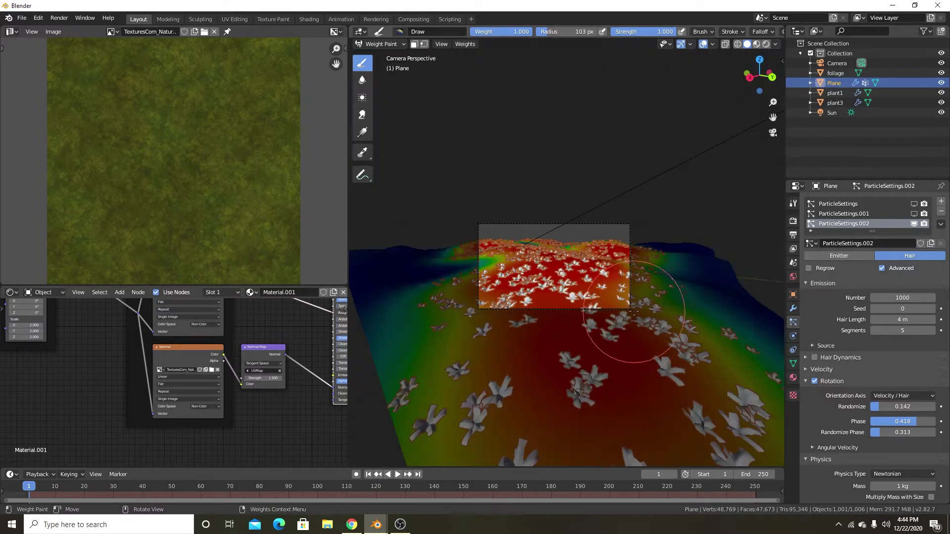
Return to Object Mode, deselect the terrain and raise the render scale of the plant1 particles by one increment
{"action": "left_click", "coordinate": [381, 44]}
{"action": "left_click", "coordinate": [383, 59]}
{"action": "left_click", "coordinate": [704, 154]}
{"action": "key", "text": "KP_0"}
{"action": "scroll", "coordinate": [769, 380], "scroll_direction": "up", "scroll_amount": 5}
{"action": "scroll", "coordinate": [910, 396], "scroll_direction": "down", "scroll_amount": 9}
{"action": "left_click", "coordinate": [933, 436]}
Check the fern particle system's settings, and show the grass, fern and plant systems together in the viewport
{"action": "scroll", "coordinate": [915, 395], "scroll_direction": "up", "scroll_amount": 9}
{"action": "left_click", "coordinate": [844, 214]}
{"action": "scroll", "coordinate": [910, 420], "scroll_direction": "down", "scroll_amount": 7}
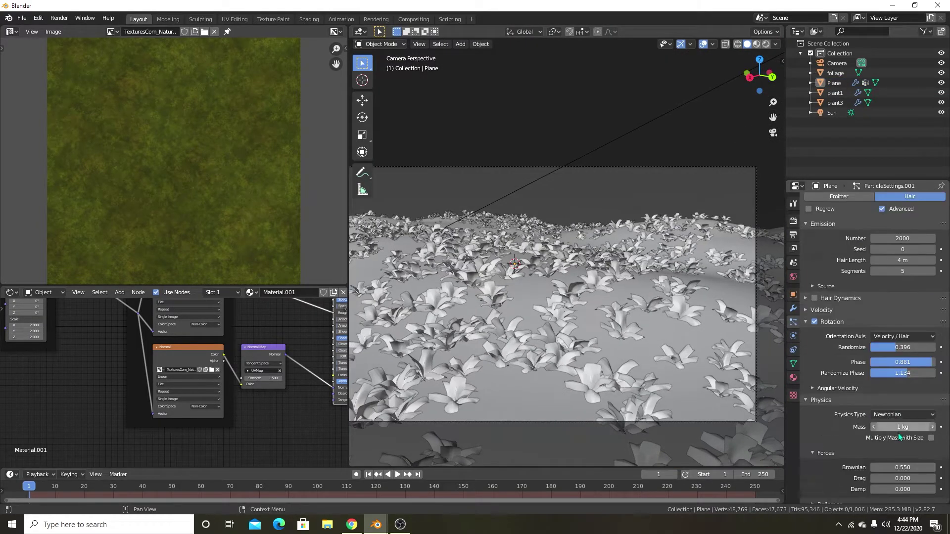
{"action": "scroll", "coordinate": [920, 395], "scroll_direction": "up", "scroll_amount": 8}
{"action": "left_click", "coordinate": [914, 223]}
{"action": "scroll", "coordinate": [732, 317], "scroll_direction": "down", "scroll_amount": 1}
{"action": "left_click", "coordinate": [914, 224]}
{"action": "left_click", "coordinate": [914, 214]}
{"action": "left_click", "coordinate": [913, 204]}
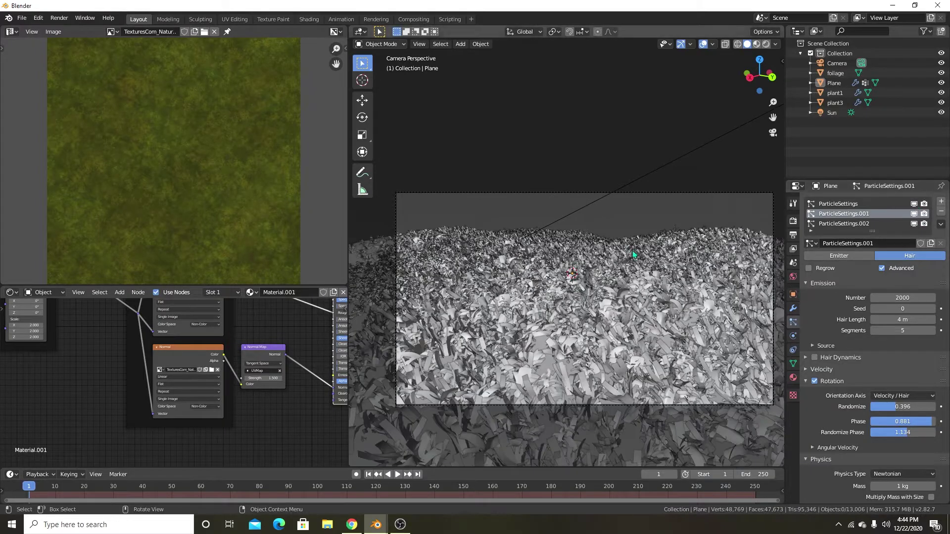
Examine the combined foliage through the camera in Material Preview shading, and switch back to Solid shading
{"action": "key", "text": "z"}
{"action": "left_click", "coordinate": [598, 210]}
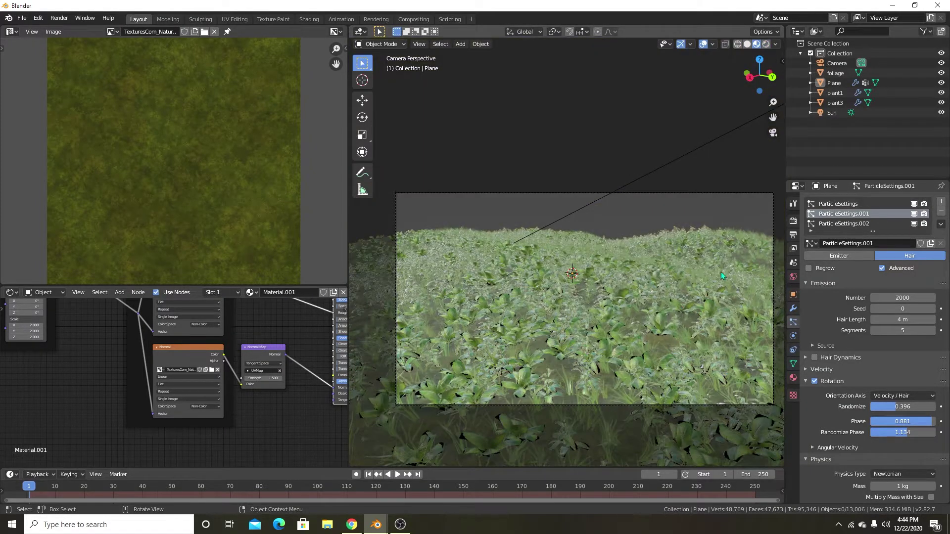
{"action": "key", "text": "z"}
Hide all three particle systems in the viewport, leaving the bare terrain in the camera view
{"action": "left_click", "coordinate": [914, 223]}
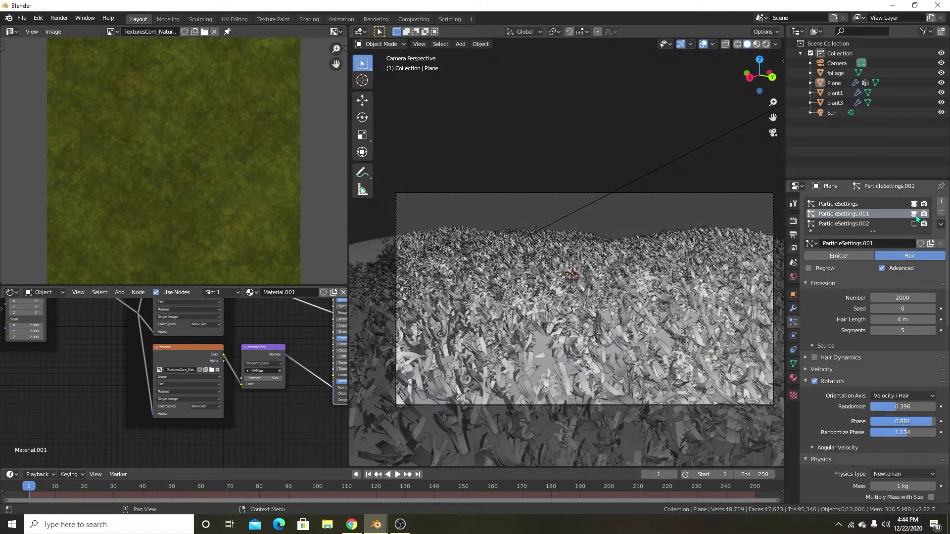
{"action": "left_click", "coordinate": [914, 214]}
{"action": "left_click", "coordinate": [913, 204]}
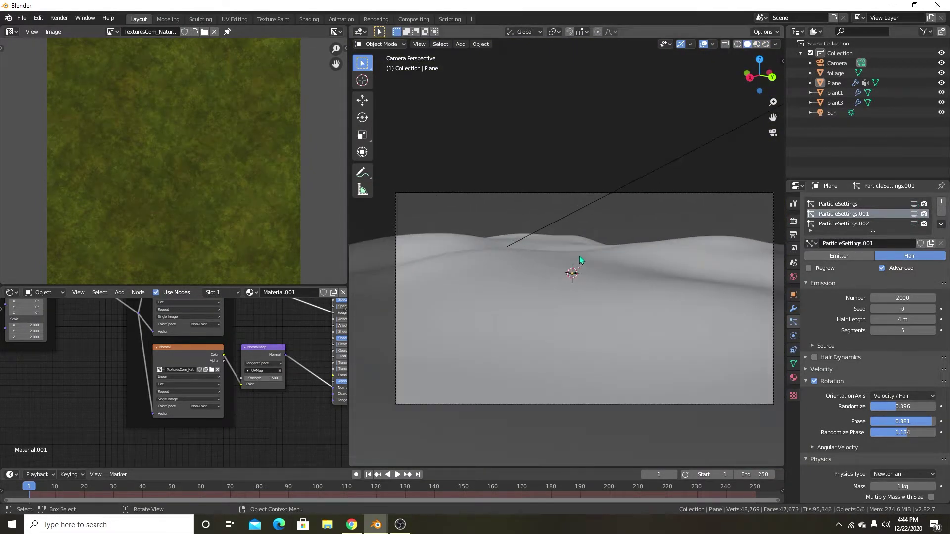
{"action": "middle_click_drag", "start_coordinate": [633, 283], "coordinate": [609, 282], "text": "shift"}
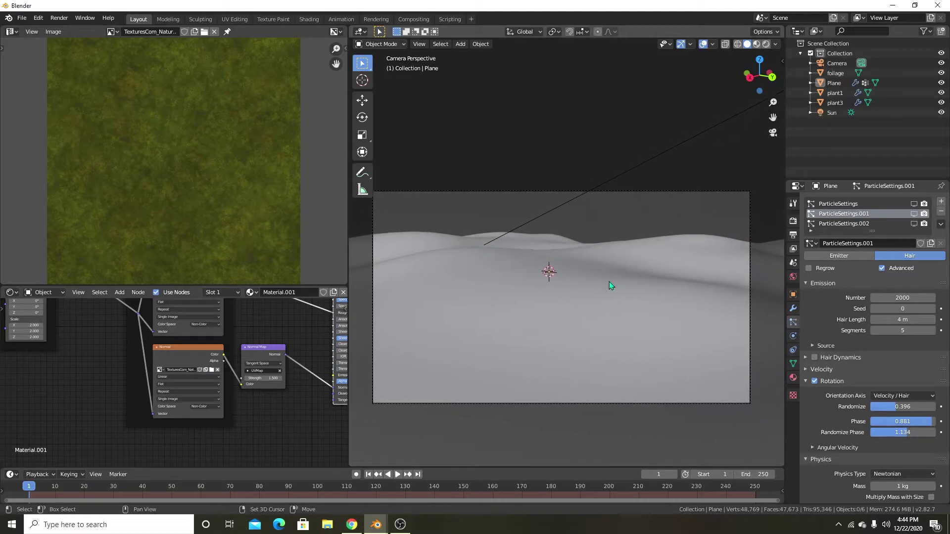
Set the render engine to Cycles with the Supported feature set, GPU Compute as the device and 200 render samples
{"action": "left_click", "coordinate": [793, 221]}
{"action": "left_click", "coordinate": [892, 203]}
{"action": "left_click", "coordinate": [887, 234]}
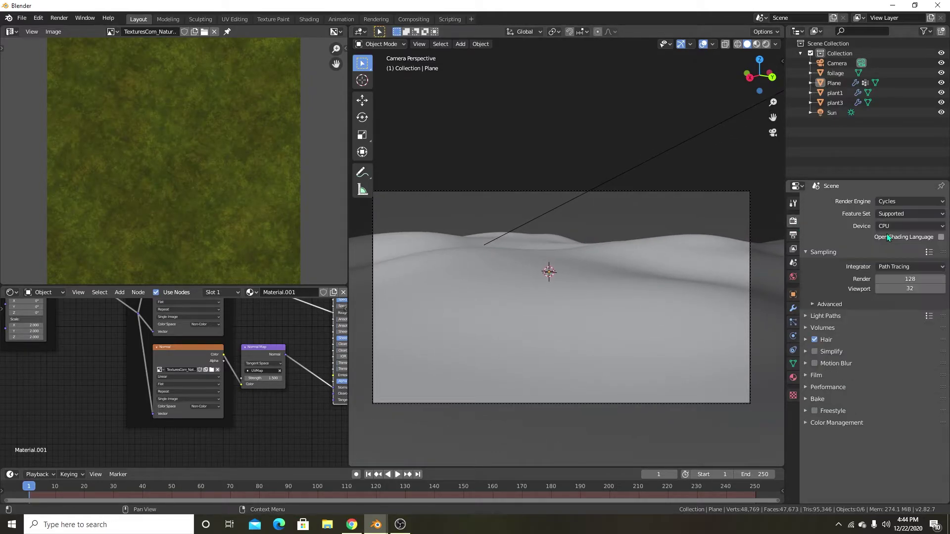
{"action": "left_click", "coordinate": [898, 212]}
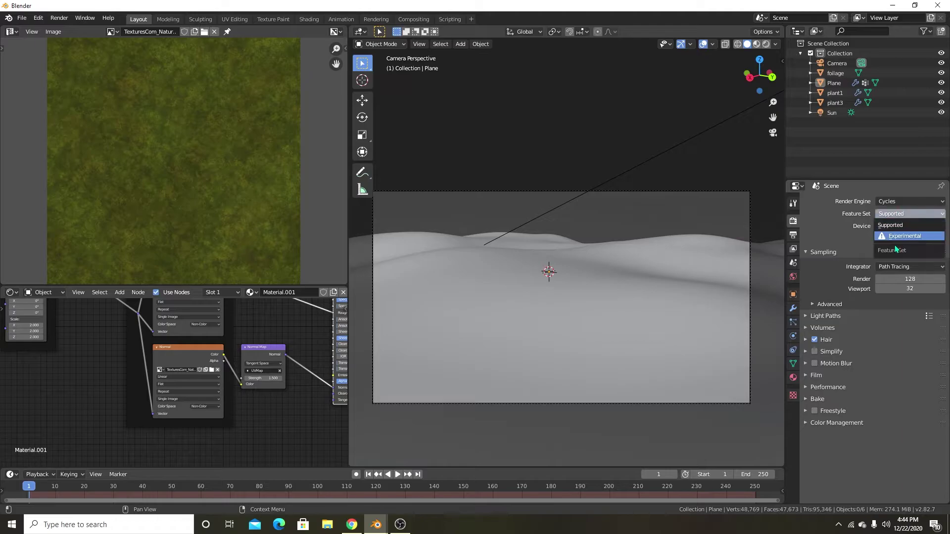
{"action": "left_click", "coordinate": [898, 227]}
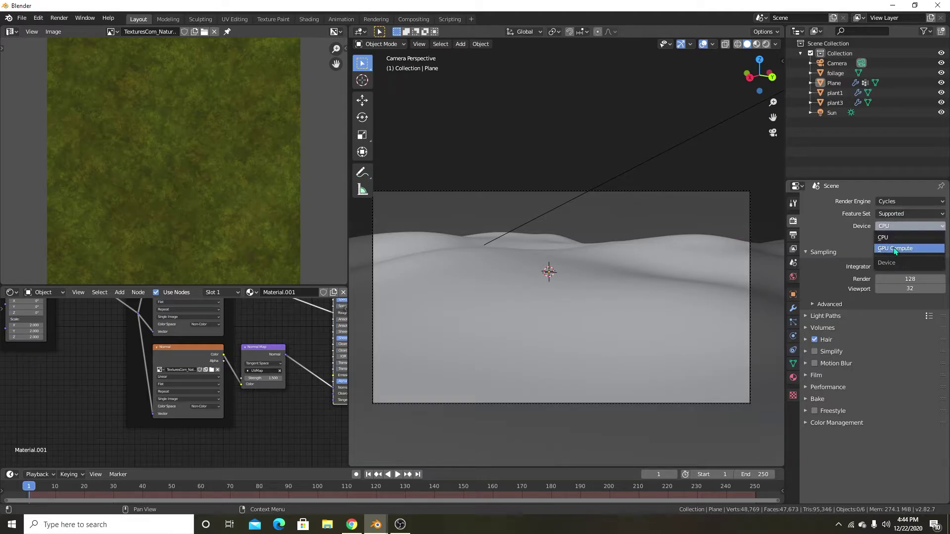
{"action": "left_click", "coordinate": [893, 248]}
{"action": "left_click", "coordinate": [903, 278]}
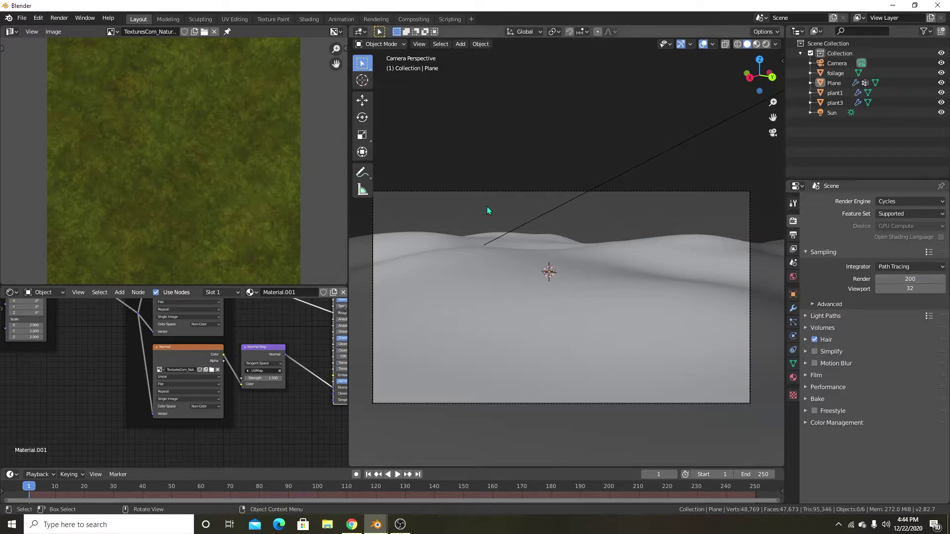
Save the project as beaver.blend in the ancient ruins folder
{"action": "key", "text": "ctrl+s"}
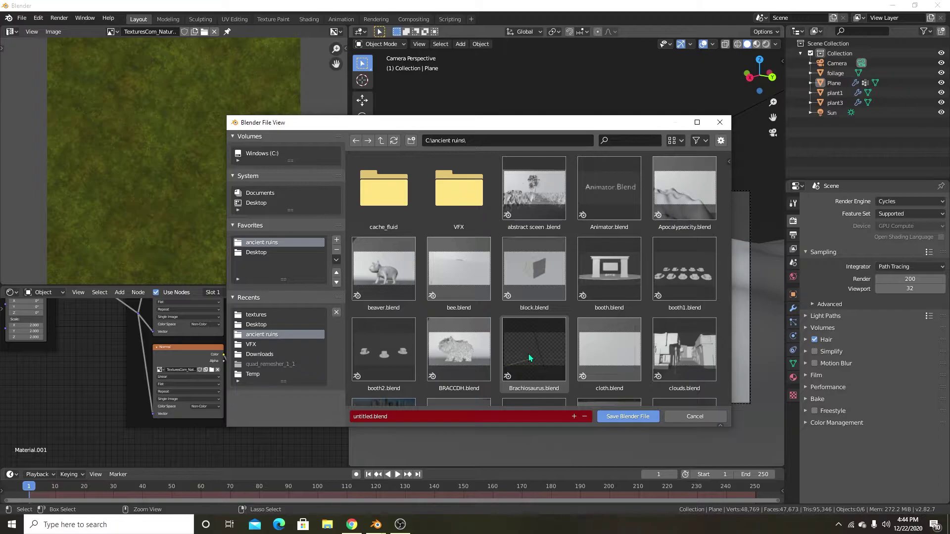
{"action": "left_click", "coordinate": [534, 270]}
{"action": "left_click", "coordinate": [394, 305]}
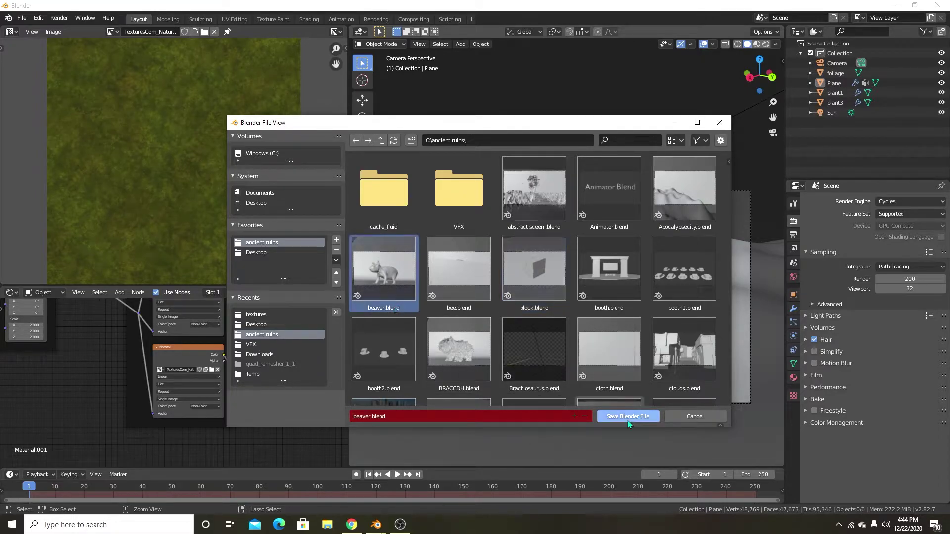
{"action": "left_click", "coordinate": [627, 417]}
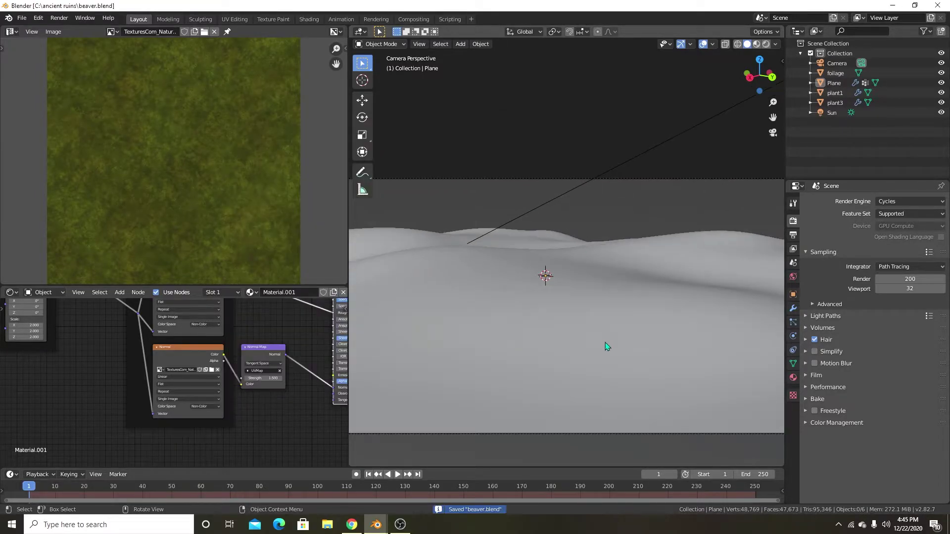
Select the terrain plane and look through its particle systems' settings
{"action": "middle_click_drag", "start_coordinate": [569, 311], "coordinate": [573, 294], "text": "shift"}
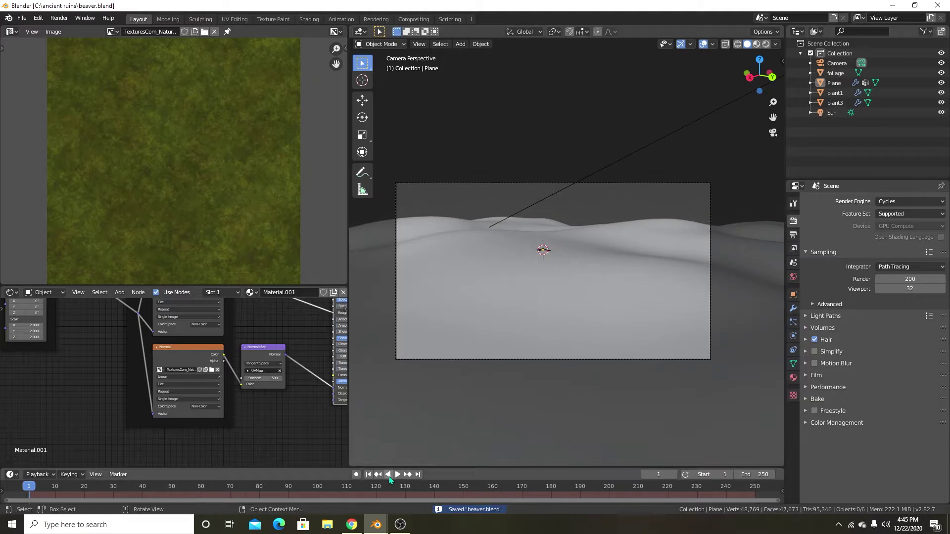
{"action": "left_click", "coordinate": [599, 311]}
{"action": "left_click", "coordinate": [794, 338]}
{"action": "left_click", "coordinate": [792, 325]}
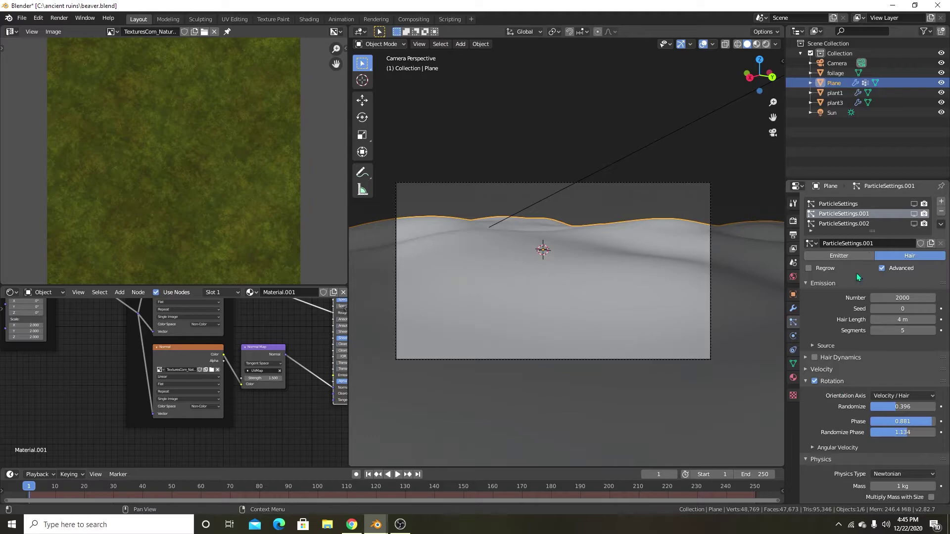
{"action": "left_click", "coordinate": [884, 225]}
{"action": "left_click", "coordinate": [883, 206]}
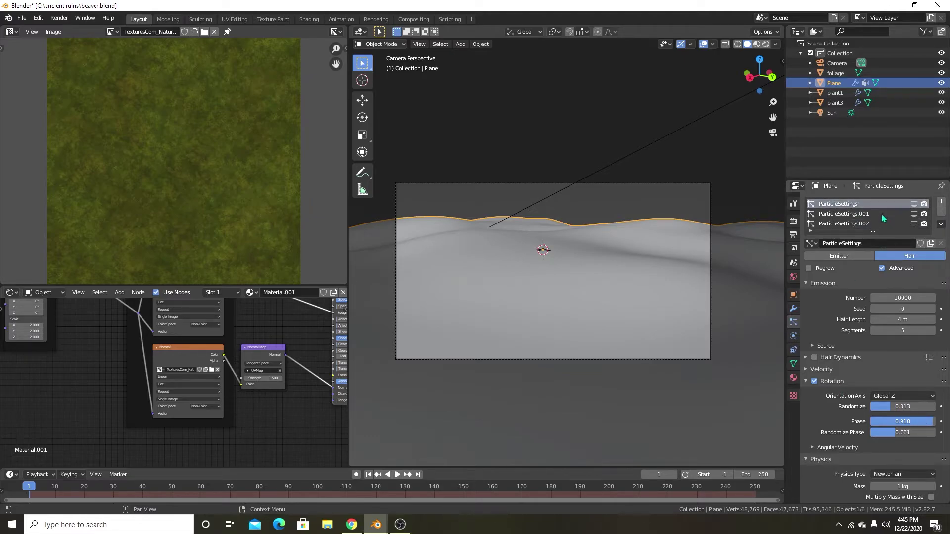
Play the animation briefly, return to frame 1 and save the file
{"action": "left_click", "coordinate": [399, 475]}
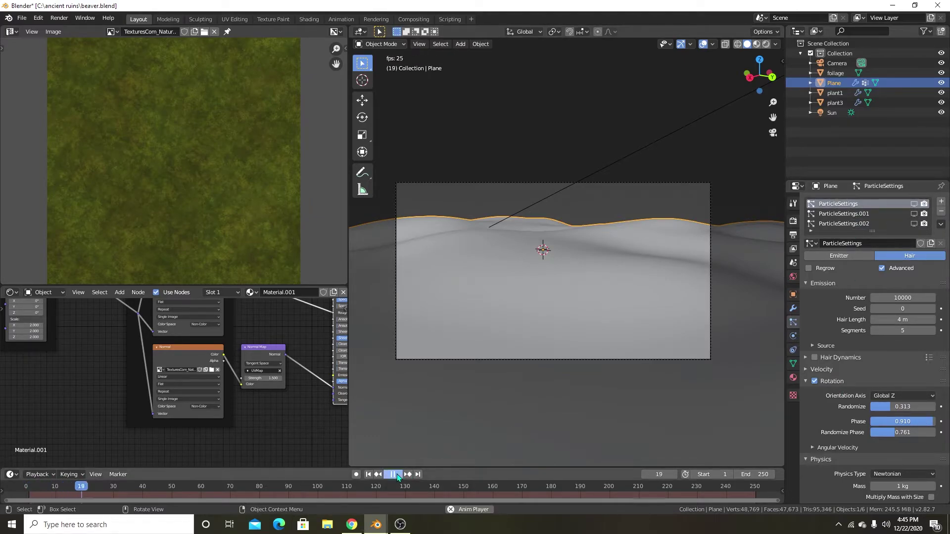
{"action": "left_click", "coordinate": [397, 475]}
{"action": "left_click", "coordinate": [368, 474]}
{"action": "key", "text": "ctrl+s"}
{"action": "left_click", "coordinate": [613, 198]}
Paste the copied tree and its Tree Branch object into the scene and resize them
{"action": "scroll", "coordinate": [551, 277], "scroll_direction": "up", "scroll_amount": 1}
{"action": "scroll", "coordinate": [554, 279], "scroll_direction": "down", "scroll_amount": 1}
{"action": "middle_click_drag", "start_coordinate": [571, 295], "coordinate": [469, 206]}
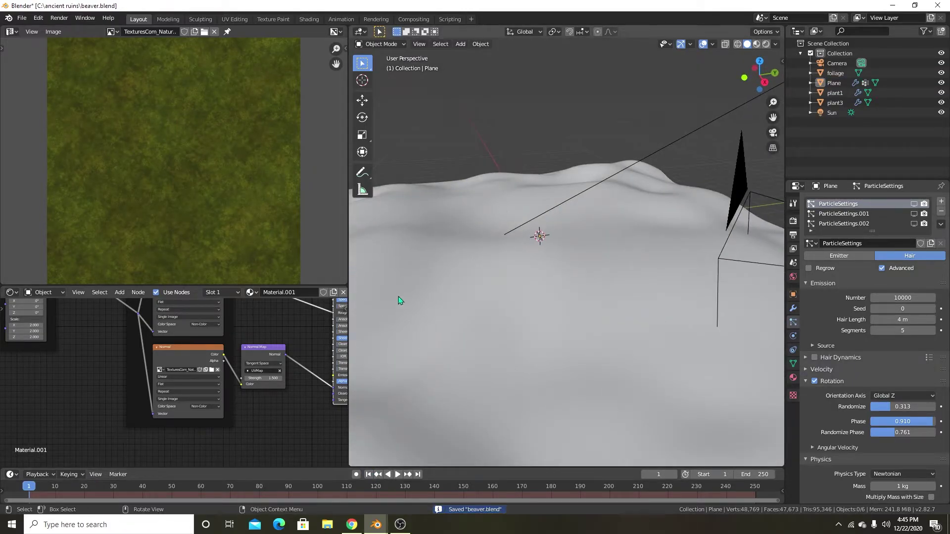
{"action": "scroll", "coordinate": [475, 267], "scroll_direction": "down", "scroll_amount": 6}
{"action": "scroll", "coordinate": [565, 266], "scroll_direction": "up", "scroll_amount": 2}
{"action": "scroll", "coordinate": [509, 292], "scroll_direction": "down", "scroll_amount": 5}
{"action": "middle_click_drag", "start_coordinate": [503, 281], "coordinate": [617, 312]}
{"action": "key", "text": "ctrl+v"}
{"action": "scroll", "coordinate": [526, 276], "scroll_direction": "up", "scroll_amount": 4}
{"action": "scroll", "coordinate": [598, 334], "scroll_direction": "up", "scroll_amount": 4}
{"action": "key", "text": "s"}
{"action": "left_click", "coordinate": [661, 346]}
{"action": "scroll", "coordinate": [614, 296], "scroll_direction": "up", "scroll_amount": 2}
Convert the pasted tree's particle modifier so that its leaves become real Tree Branch objects
{"action": "left_click", "coordinate": [594, 274]}
{"action": "scroll", "coordinate": [606, 288], "scroll_direction": "down", "scroll_amount": 1}
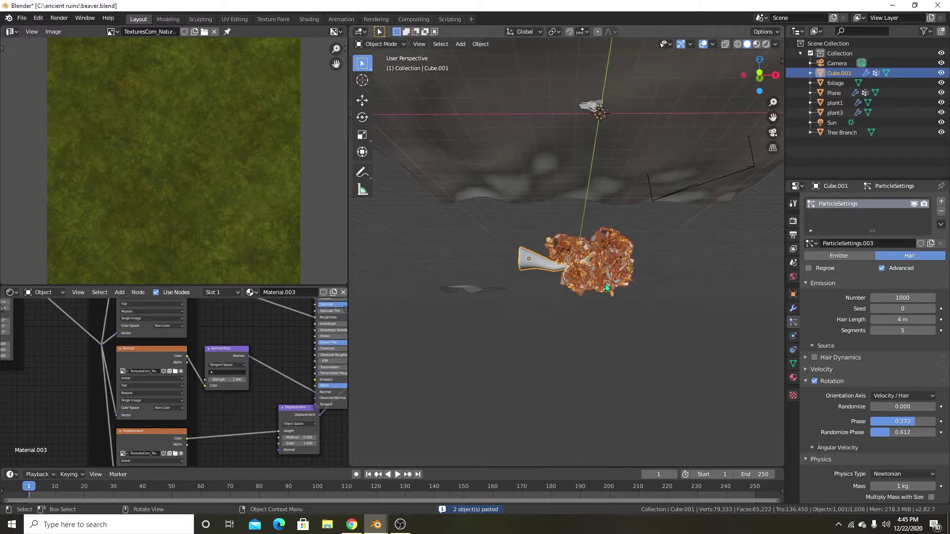
{"action": "left_click", "coordinate": [794, 308]}
{"action": "middle_click_drag", "start_coordinate": [550, 283], "coordinate": [519, 297]}
{"action": "left_click", "coordinate": [871, 231]}
Join all the converted leaf objects with the trunk Cube.001 into one tree object
{"action": "middle_click_drag", "start_coordinate": [622, 241], "coordinate": [547, 265]}
{"action": "right_click", "coordinate": [579, 292]}
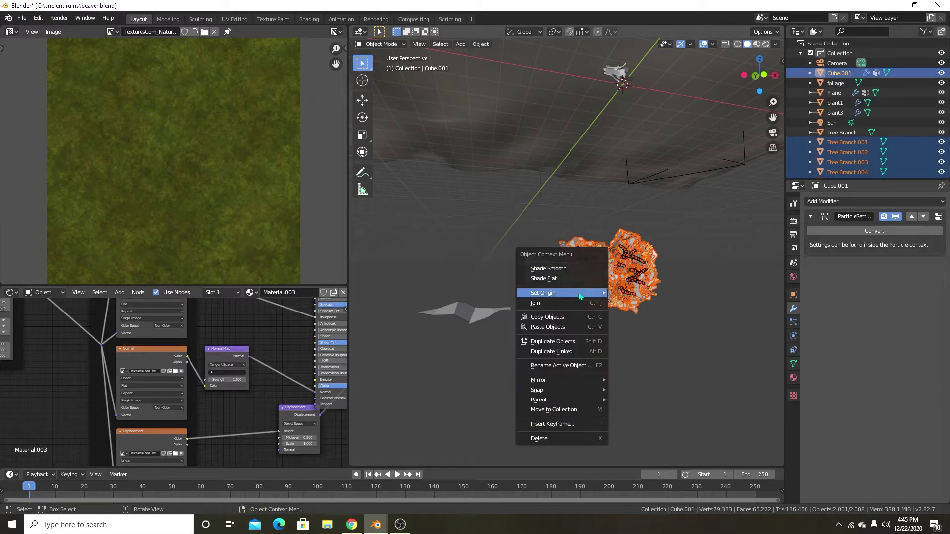
{"action": "left_click", "coordinate": [572, 303]}
Check that the trunk and leaves are joined by test-moving the tree and inspecting its mesh in Edit Mode
{"action": "left_click", "coordinate": [505, 314]}
{"action": "left_click", "coordinate": [616, 286]}
{"action": "scroll", "coordinate": [653, 309], "scroll_direction": "up", "scroll_amount": 4}
{"action": "middle_click_drag", "start_coordinate": [706, 320], "coordinate": [640, 322]}
{"action": "key", "text": "g"}
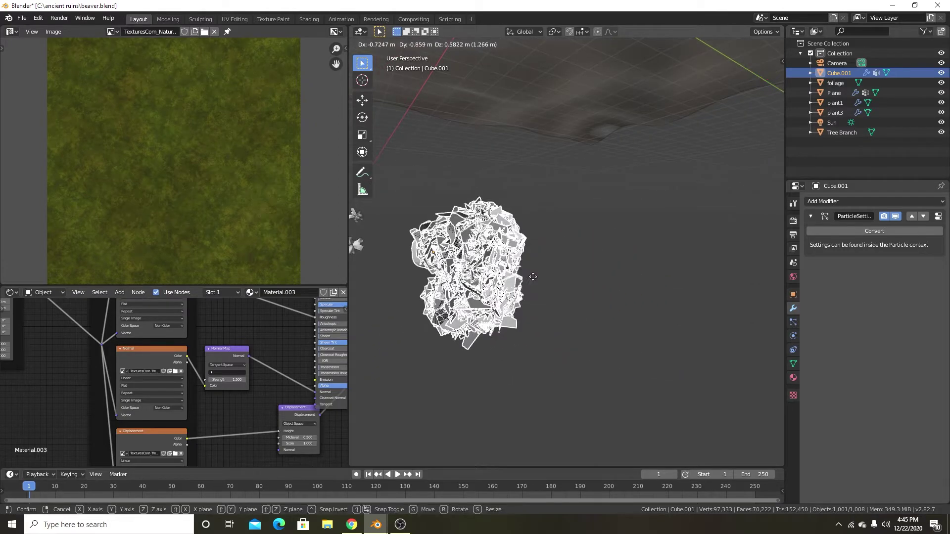
{"action": "right_click", "coordinate": [569, 290]}
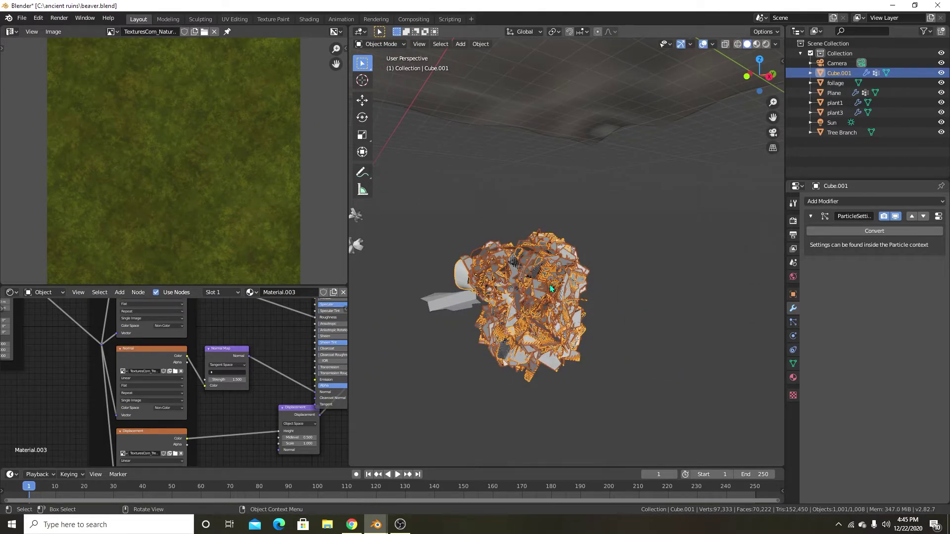
{"action": "left_click", "coordinate": [610, 305]}
{"action": "left_click", "coordinate": [564, 305]}
{"action": "key", "text": "Tab"}
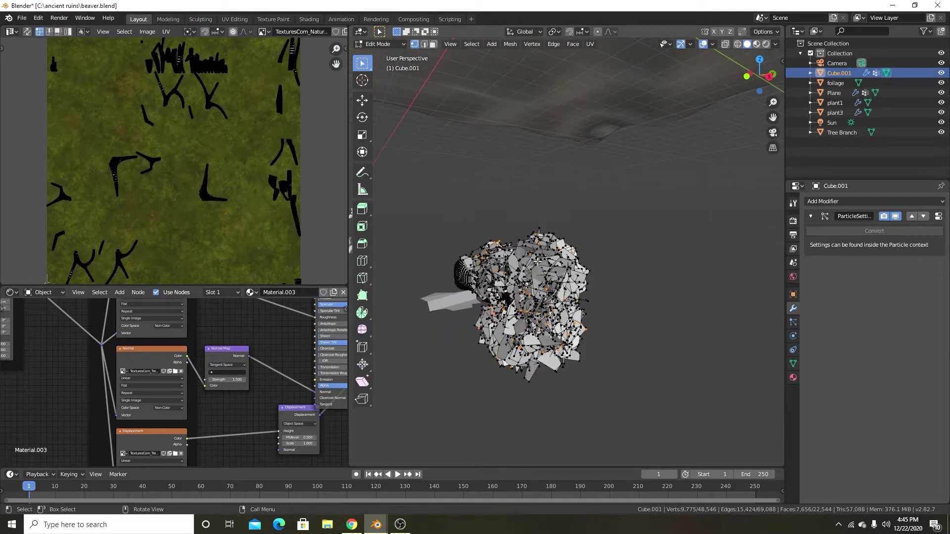
{"action": "key", "text": "Tab"}
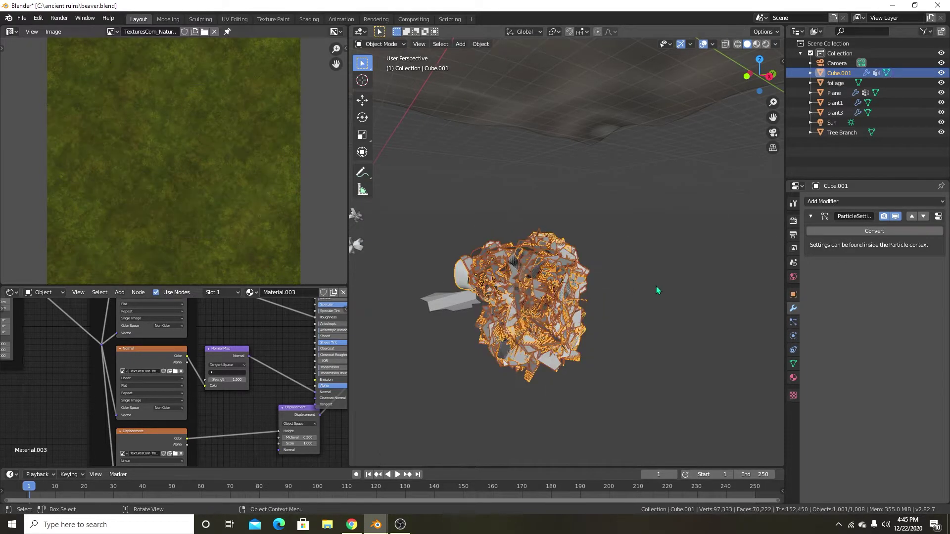
Remove the leftover particle system from the joined tree and check its mesh in Edit Mode
{"action": "middle_click_drag", "start_coordinate": [549, 290], "coordinate": [843, 220]}
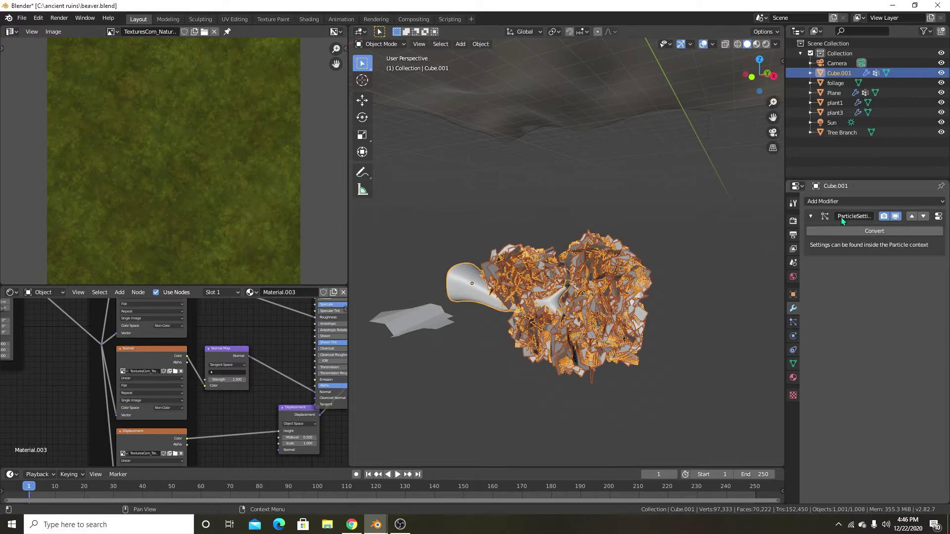
{"action": "left_click", "coordinate": [794, 324]}
{"action": "left_click", "coordinate": [941, 211]}
{"action": "scroll", "coordinate": [515, 340], "scroll_direction": "up", "scroll_amount": 3}
{"action": "middle_click_drag", "start_coordinate": [564, 339], "coordinate": [598, 337]}
{"action": "key", "text": "Tab"}
{"action": "key", "text": "Tab"}
{"action": "left_click", "coordinate": [616, 175]}
Add a fourth particle system to the terrain plane as Hair, with the Advanced and Rotation options enabled
{"action": "scroll", "coordinate": [574, 280], "scroll_direction": "down", "scroll_amount": 10}
{"action": "middle_click_drag", "start_coordinate": [575, 283], "coordinate": [591, 185]}
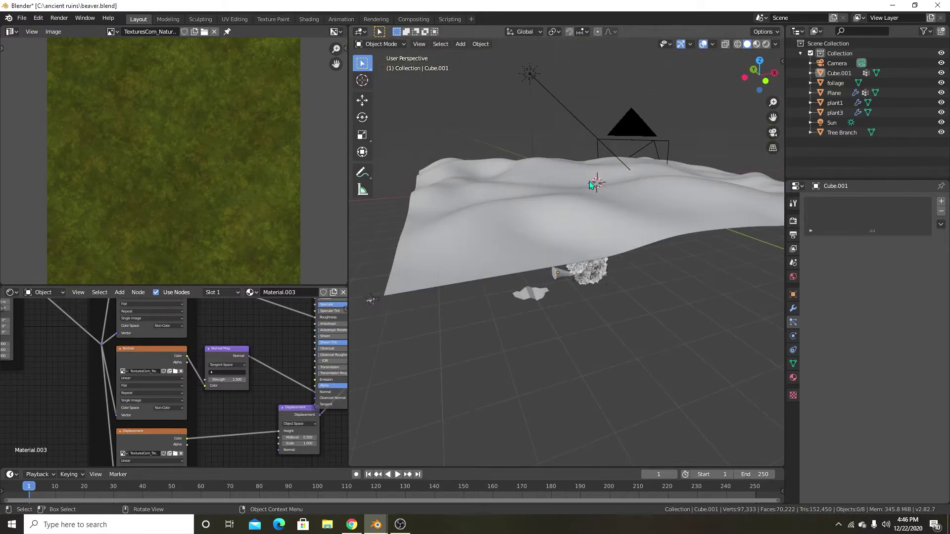
{"action": "left_click", "coordinate": [591, 184]}
{"action": "middle_click_drag", "start_coordinate": [723, 263], "coordinate": [642, 305]}
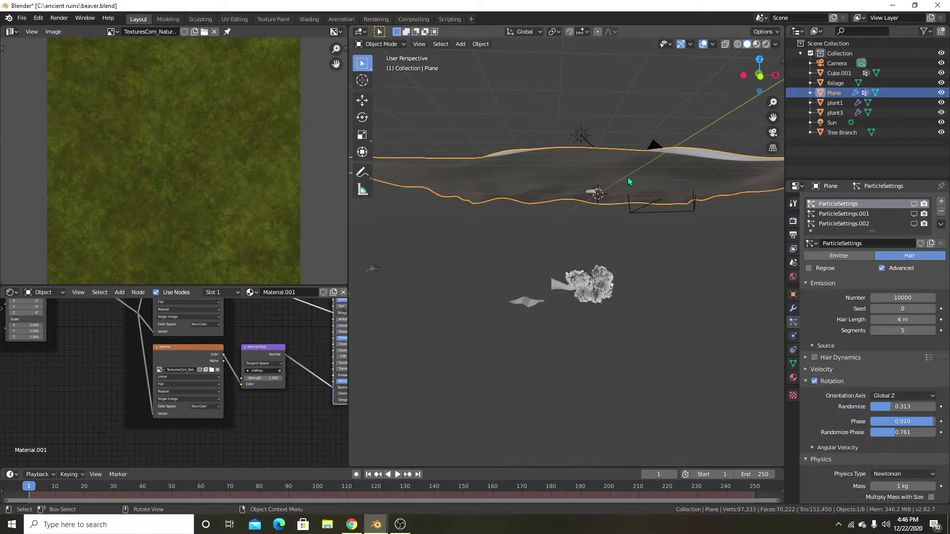
{"action": "middle_click_drag", "start_coordinate": [627, 178], "coordinate": [633, 148]}
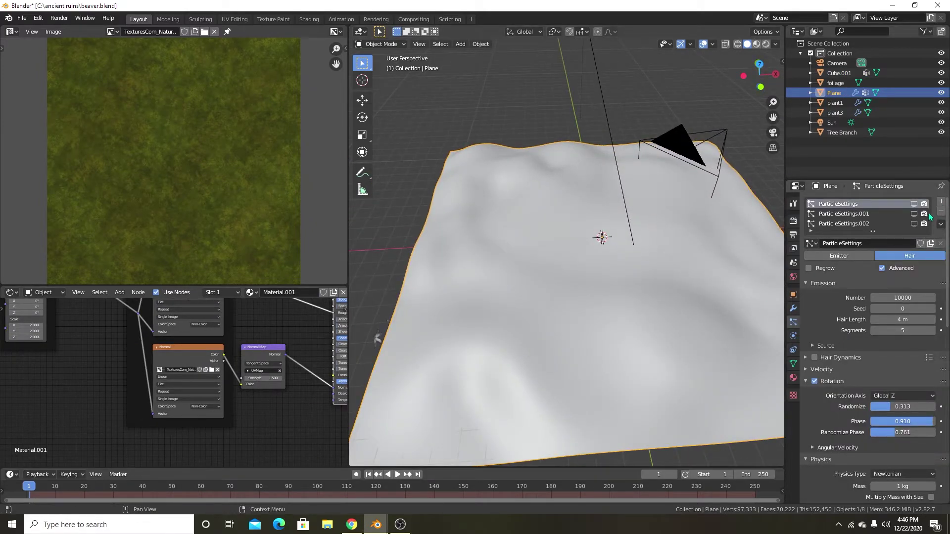
{"action": "left_click", "coordinate": [941, 201]}
{"action": "left_click", "coordinate": [907, 267]}
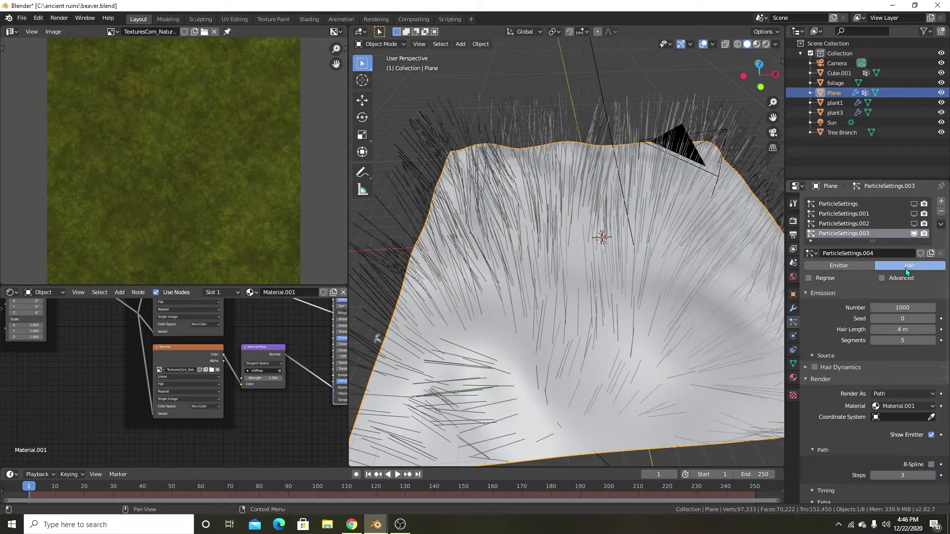
{"action": "left_click", "coordinate": [881, 278]}
{"action": "left_click", "coordinate": [814, 390]}
Render the new particle system as Object, using the tree Cube.001 as the instance object
{"action": "scroll", "coordinate": [842, 391], "scroll_direction": "down", "scroll_amount": 12}
{"action": "left_click", "coordinate": [900, 375]}
{"action": "left_click", "coordinate": [894, 409]}
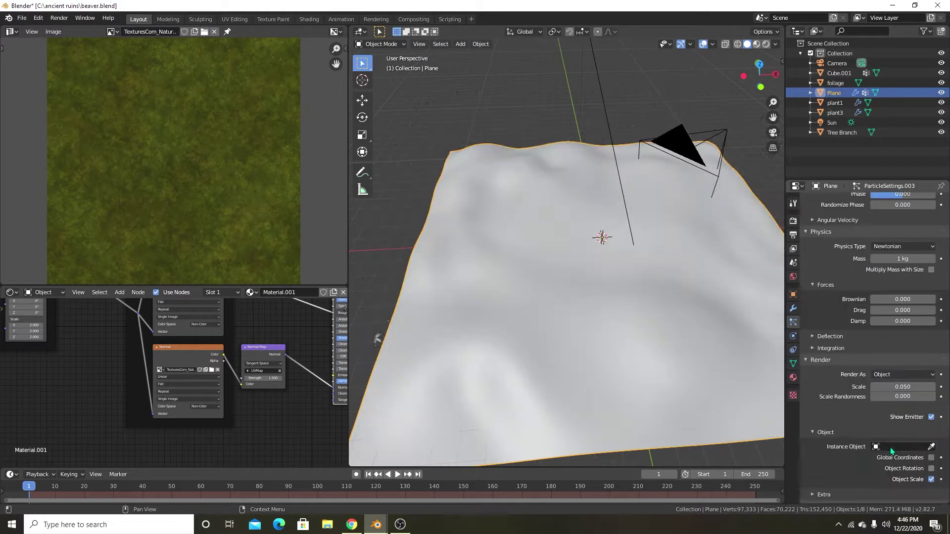
{"action": "scroll", "coordinate": [892, 449], "scroll_direction": "down", "scroll_amount": 1}
{"action": "left_click", "coordinate": [892, 427]}
{"action": "left_click", "coordinate": [880, 336]}
{"action": "middle_click_drag", "start_coordinate": [949, 470], "coordinate": [890, 337]}
Set the number of tree particles to 200
{"action": "scroll", "coordinate": [878, 310], "scroll_direction": "up", "scroll_amount": 12}
{"action": "left_click", "coordinate": [885, 309]}
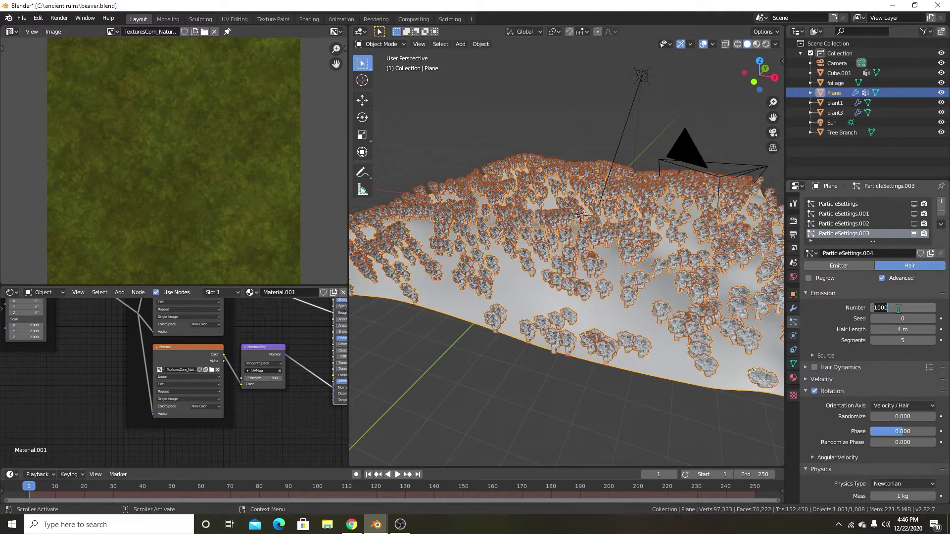
{"action": "type", "text": "200"}
{"action": "key", "text": "Return"}
Set the tree particles' rotation to Randomize 0.351, Phase 0.552 and Randomize Phase 1.000, and scale them to 0.110 with Object Rotation enabled
{"action": "scroll", "coordinate": [732, 346], "scroll_direction": "up", "scroll_amount": 2}
{"action": "middle_click_drag", "start_coordinate": [742, 356], "coordinate": [875, 431]}
{"action": "scroll", "coordinate": [876, 430], "scroll_direction": "down", "scroll_amount": 10}
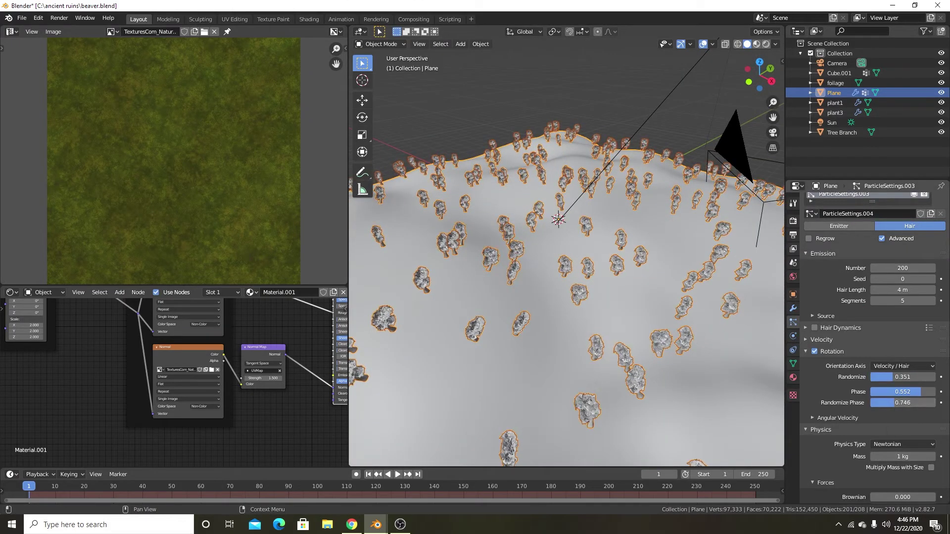
{"action": "scroll", "coordinate": [898, 433], "scroll_direction": "up", "scroll_amount": 10}
{"action": "left_click_drag", "start_coordinate": [891, 419], "coordinate": [921, 419]}
Add a terrain vertex group named trees and assign it to the tree particle system's Density and Length
{"action": "middle_click_drag", "start_coordinate": [703, 356], "coordinate": [788, 332]}
{"action": "key", "text": "Tab"}
{"action": "left_click", "coordinate": [793, 363]}
{"action": "left_click", "coordinate": [941, 231]}
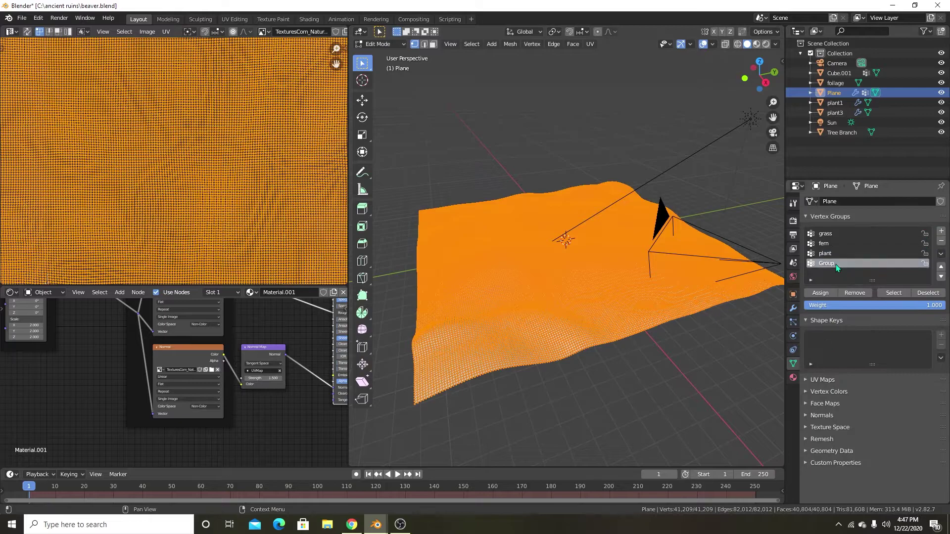
{"action": "key", "text": "Tab"}
{"action": "left_click", "coordinate": [793, 322]}
{"action": "scroll", "coordinate": [875, 396], "scroll_direction": "down", "scroll_amount": 10}
Switch the terrain to Weight Paint, try a stroke of tree weight in the camera view, and undo it
{"action": "left_click", "coordinate": [380, 44]}
{"action": "left_click", "coordinate": [383, 98]}
{"action": "scroll", "coordinate": [653, 315], "scroll_direction": "up", "scroll_amount": 5}
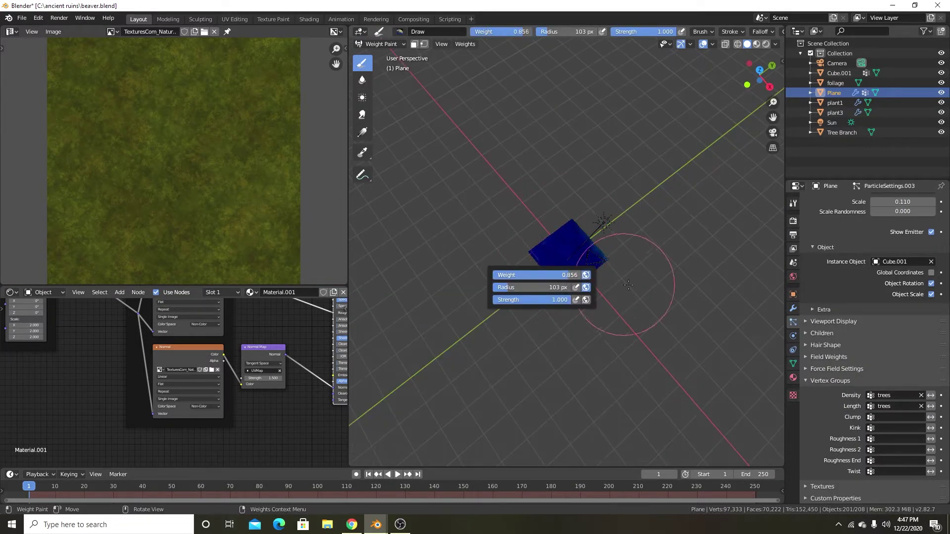
{"action": "key", "text": "KP_0"}
{"action": "left_click_drag", "start_coordinate": [636, 263], "coordinate": [519, 272]}
{"action": "key", "text": "ctrl+z"}
Paint tree weight across the terrain within the camera's field of view
{"action": "mouse_move", "coordinate": [569, 248]}
{"action": "middle_mouse_down"}
{"action": "mouse_move", "coordinate": [634, 335]}
{"action": "mouse_move", "coordinate": [628, 349]}
{"action": "middle_mouse_up"}
{"action": "right_click", "coordinate": [486, 247]}
{"action": "mouse_move", "coordinate": [616, 272]}
{"action": "left_mouse_down"}
{"action": "mouse_move", "coordinate": [568, 335]}
{"action": "mouse_move", "coordinate": [621, 303]}
{"action": "mouse_move", "coordinate": [494, 347]}
{"action": "left_mouse_up"}
{"action": "key", "text": "KP_0"}
{"action": "middle_click_drag", "start_coordinate": [556, 281], "coordinate": [593, 341]}
{"action": "mouse_move", "coordinate": [583, 277]}
{"action": "left_mouse_down"}
{"action": "mouse_move", "coordinate": [651, 265]}
{"action": "mouse_move", "coordinate": [613, 287]}
{"action": "left_mouse_up"}
{"action": "key", "text": "KP_0"}
Adjust the brush weight and refine the painted tree coverage around the camera's view
{"action": "scroll", "coordinate": [613, 287], "scroll_direction": "up", "scroll_amount": 3}
{"action": "right_click", "coordinate": [560, 286]}
{"action": "left_click_drag", "start_coordinate": [539, 284], "coordinate": [561, 286]}
{"action": "middle_click_drag", "start_coordinate": [560, 286], "coordinate": [584, 337]}
{"action": "left_click_drag", "start_coordinate": [593, 277], "coordinate": [501, 292]}
{"action": "middle_click_drag", "start_coordinate": [501, 293], "coordinate": [524, 282]}
{"action": "right_click", "coordinate": [583, 273]}
{"action": "left_click_drag", "start_coordinate": [583, 273], "coordinate": [611, 273]}
{"action": "mouse_move", "coordinate": [633, 297]}
{"action": "left_mouse_down"}
{"action": "mouse_move", "coordinate": [603, 295]}
{"action": "mouse_move", "coordinate": [572, 195]}
{"action": "left_mouse_up"}
Check the painted tree distribution through the camera in Object Mode, and reselect the terrain
{"action": "key", "text": "KP_0"}
{"action": "left_click", "coordinate": [381, 44]}
{"action": "left_click", "coordinate": [383, 56]}
{"action": "scroll", "coordinate": [602, 244], "scroll_direction": "down", "scroll_amount": 5}
{"action": "left_click", "coordinate": [601, 244]}
Erase tree weight from the ground in front of the camera with a brush weight of 0, and return to Object Mode
{"action": "left_click", "coordinate": [381, 44]}
{"action": "left_click", "coordinate": [383, 99]}
{"action": "mouse_move", "coordinate": [569, 279]}
{"action": "middle_mouse_down"}
{"action": "mouse_move", "coordinate": [584, 347]}
{"action": "mouse_move", "coordinate": [574, 317]}
{"action": "middle_mouse_up"}
{"action": "right_click", "coordinate": [574, 316]}
{"action": "left_click_drag", "start_coordinate": [574, 317], "coordinate": [494, 316]}
{"action": "mouse_move", "coordinate": [609, 297]}
{"action": "left_mouse_down"}
{"action": "mouse_move", "coordinate": [498, 335]}
{"action": "mouse_move", "coordinate": [647, 297]}
{"action": "left_mouse_up"}
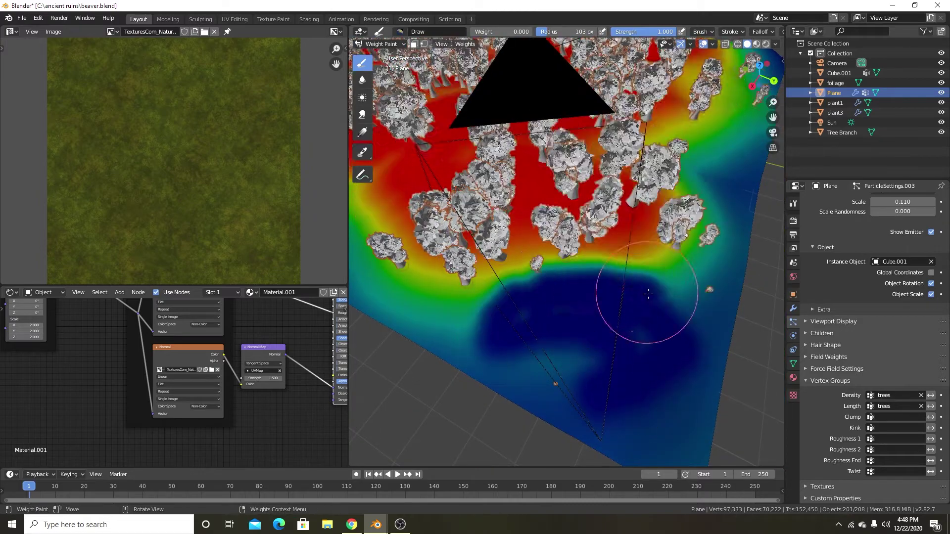
{"action": "key", "text": "KP_0"}
{"action": "left_click", "coordinate": [523, 314]}
{"action": "left_click", "coordinate": [381, 44]}
{"action": "left_click", "coordinate": [383, 55]}
{"action": "left_click", "coordinate": [583, 108]}
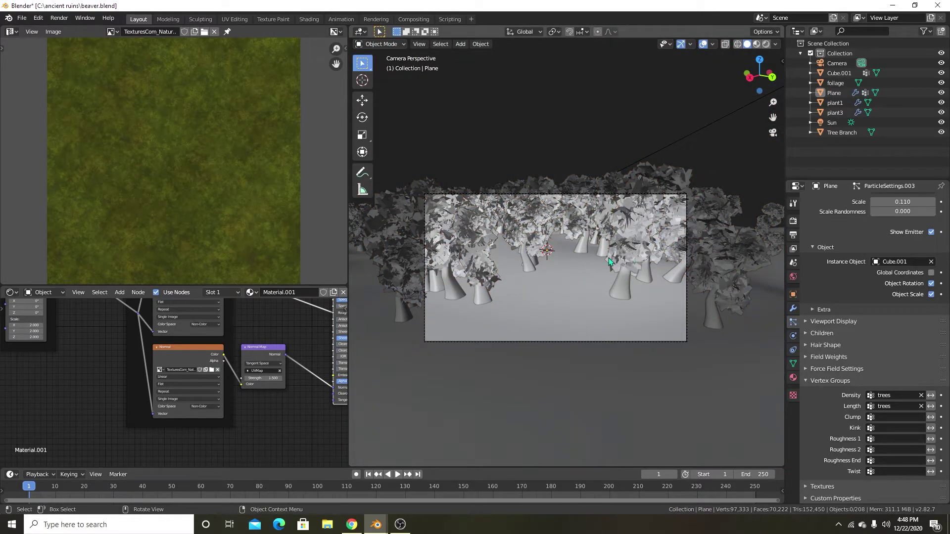
Hide the tree particle system in the viewport and save the file
{"action": "scroll", "coordinate": [892, 278], "scroll_direction": "up", "scroll_amount": 15}
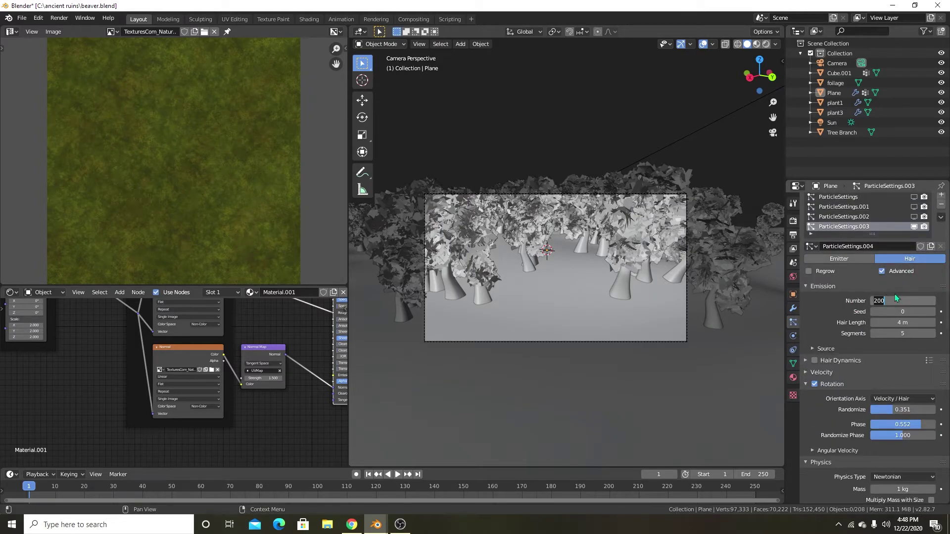
{"action": "left_click", "coordinate": [914, 227]}
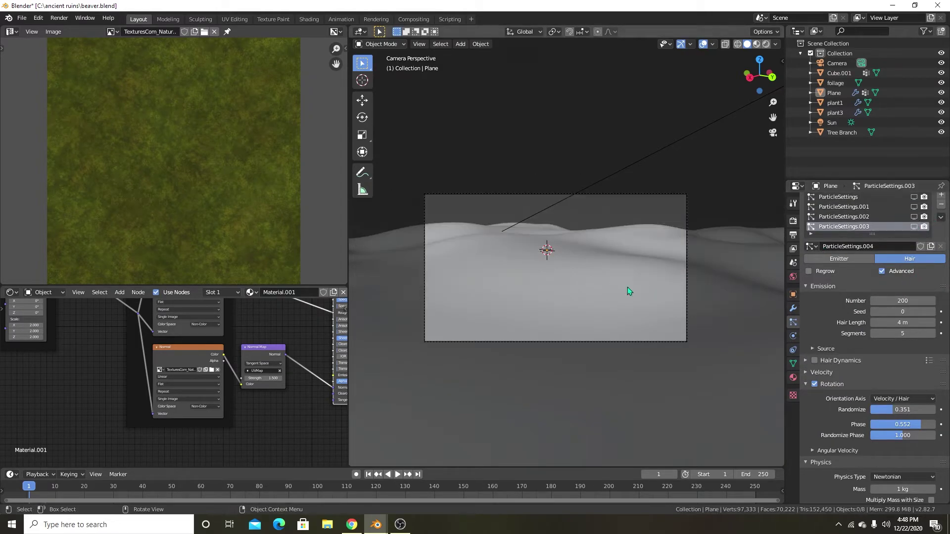
{"action": "key", "text": "ctrl+s"}
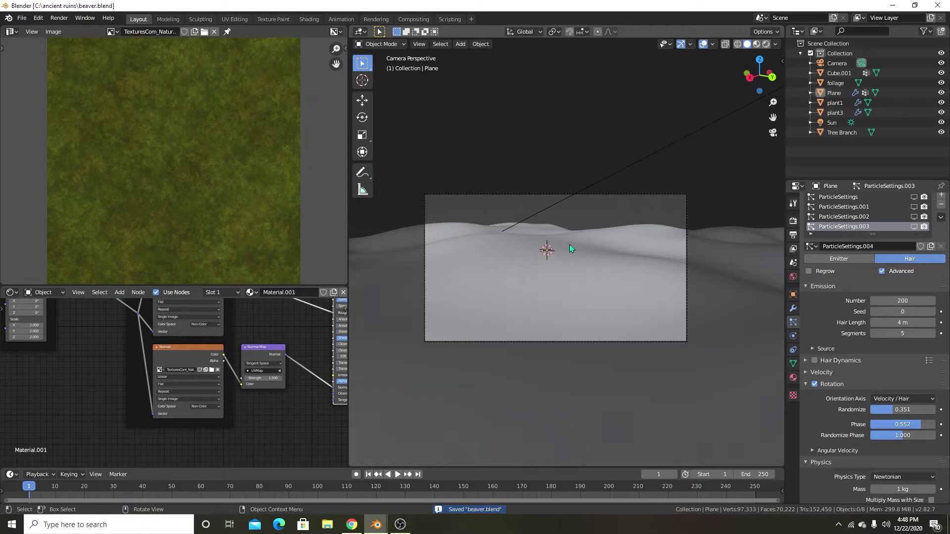
Preview the camera view in Rendered shading, and switch back to Solid shading
{"action": "key", "text": "z"}
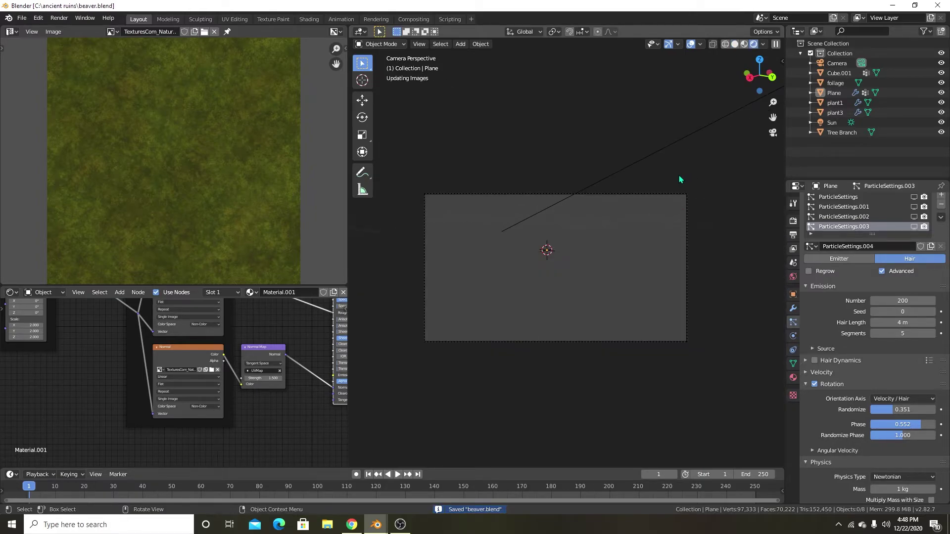
{"action": "key", "text": "z"}
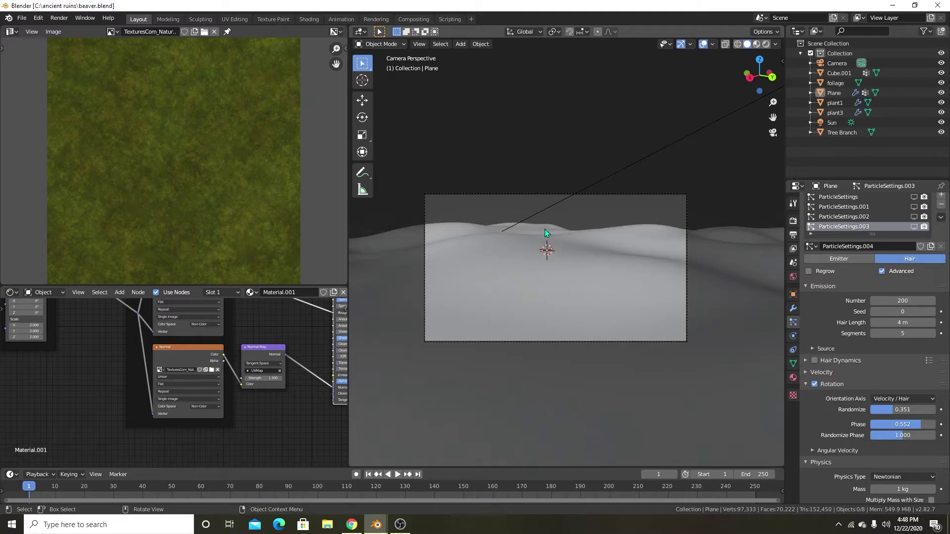
Add a cube at the middle of the terrain and raise it along the Z axis
{"action": "key", "text": "shift+a"}
{"action": "mouse_move", "coordinate": [530, 99]}
{"action": "left_click", "coordinate": [572, 100]}
{"action": "scroll", "coordinate": [586, 192], "scroll_direction": "down", "scroll_amount": 2}
{"action": "middle_click_drag", "start_coordinate": [587, 192], "coordinate": [625, 212]}
{"action": "key", "text": "g"}
{"action": "key", "text": "z"}
{"action": "left_click", "coordinate": [636, 197]}
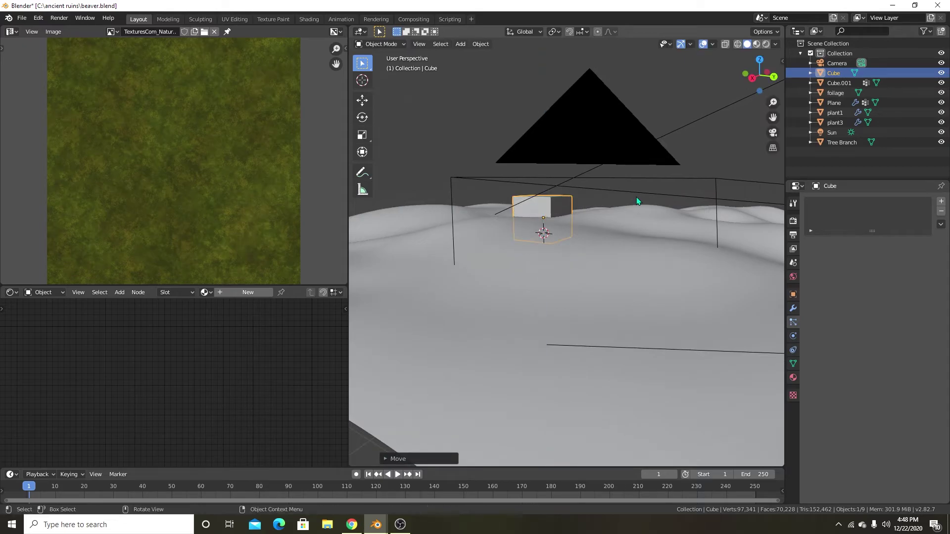
Scale the cube up to cover the terrain and flatten it along the Z axis
{"action": "key", "text": "s"}
{"action": "left_click", "coordinate": [544, 227]}
{"action": "scroll", "coordinate": [539, 225], "scroll_direction": "down", "scroll_amount": 8}
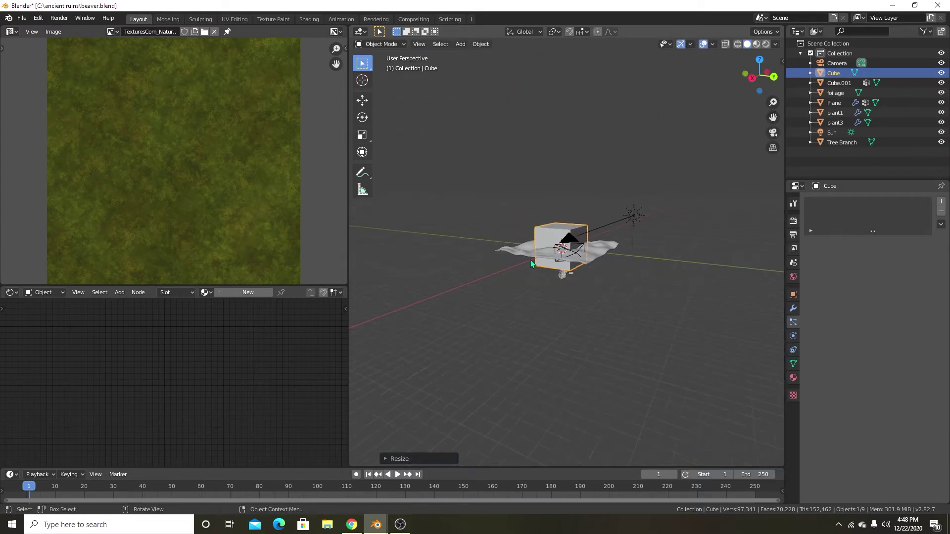
{"action": "scroll", "coordinate": [530, 260], "scroll_direction": "up", "scroll_amount": 7}
{"action": "key", "text": "s"}
{"action": "key", "text": "z"}
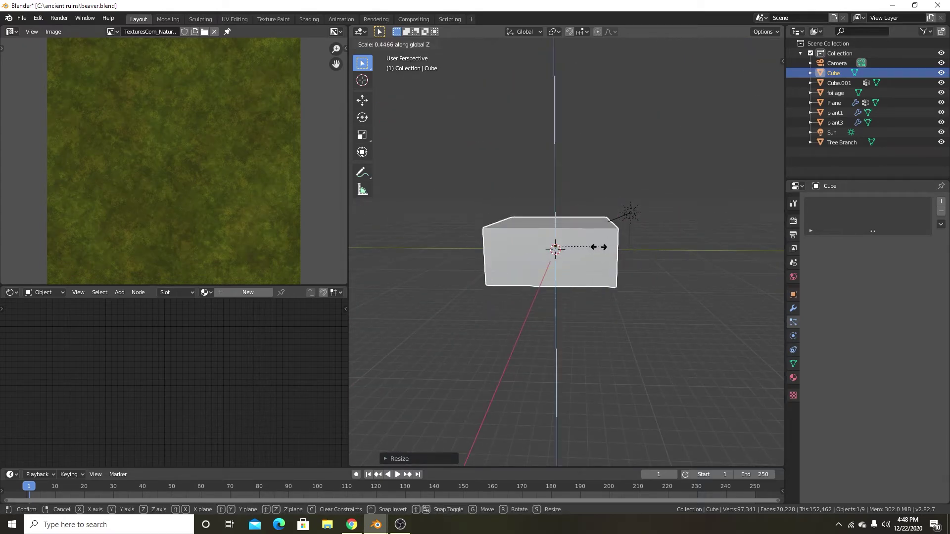
{"action": "left_click", "coordinate": [592, 242]}
Adjust the cube's height along the Z axis, checking it against the terrain in the camera view
{"action": "scroll", "coordinate": [643, 255], "scroll_direction": "up", "scroll_amount": 2}
{"action": "key", "text": "g"}
{"action": "key", "text": "z"}
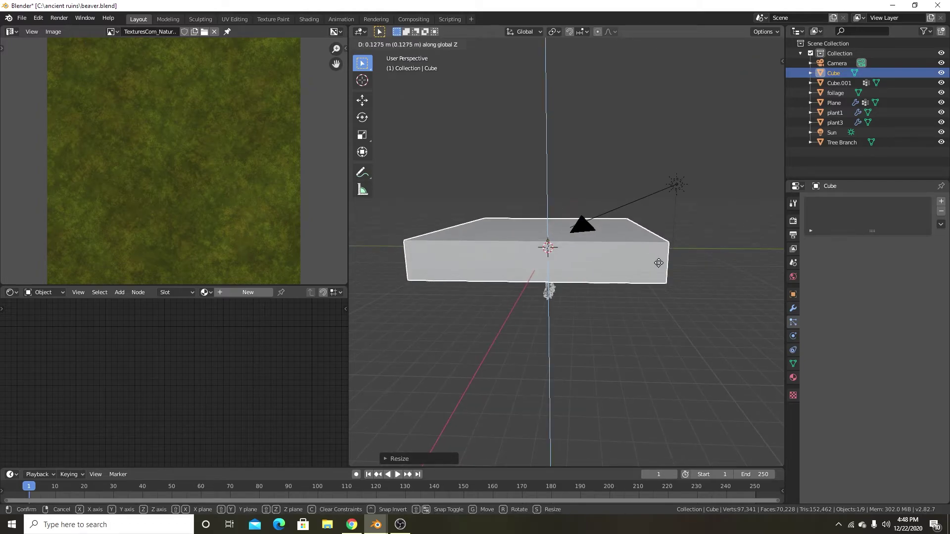
{"action": "left_click", "coordinate": [659, 264]}
{"action": "scroll", "coordinate": [659, 266], "scroll_direction": "up", "scroll_amount": 6}
{"action": "middle_click_drag", "start_coordinate": [655, 267], "coordinate": [696, 275]}
{"action": "key", "text": "KP_0"}
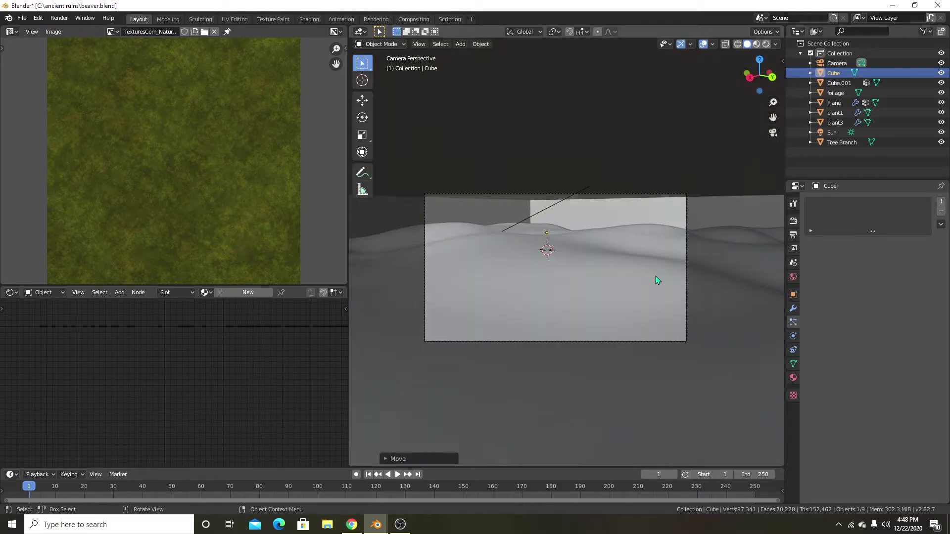
{"action": "key", "text": "g"}
{"action": "key", "text": "z"}
{"action": "left_click", "coordinate": [651, 276]}
Create a new material for the cube, and rescale and raise the cube along the Z axis
{"action": "left_click", "coordinate": [251, 293]}
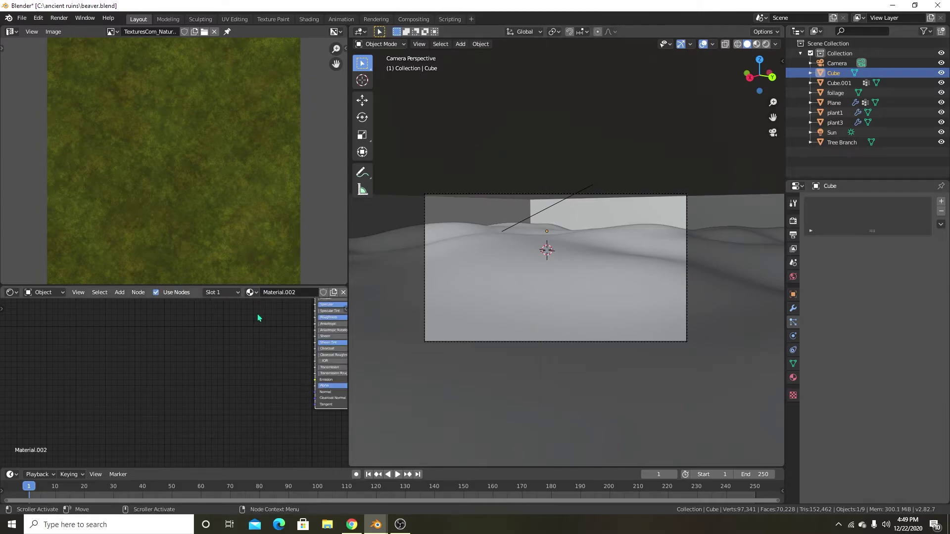
{"action": "key", "text": "s"}
{"action": "key", "text": "z"}
{"action": "left_click", "coordinate": [667, 324]}
{"action": "key", "text": "g"}
{"action": "key", "text": "z"}
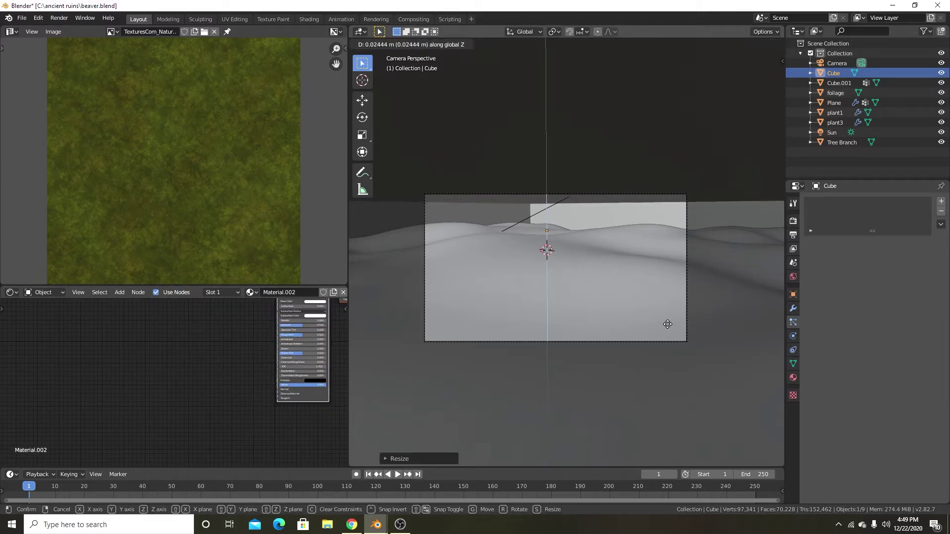
{"action": "left_click", "coordinate": [668, 317]}
Delete the Principled BSDF node from the cube's material
{"action": "key", "text": "Home"}
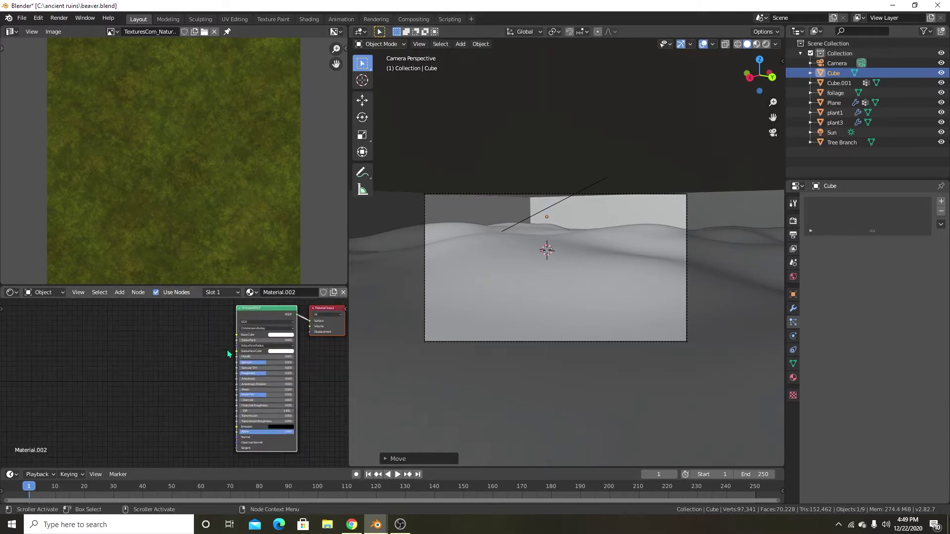
{"action": "left_click", "coordinate": [268, 316]}
{"action": "key", "text": "x"}
{"action": "key", "text": "ctrl+z"}
{"action": "left_click", "coordinate": [268, 316]}
{"action": "key", "text": "x"}
Add a Principled Volume node and link its Volume output to the Material Output's Volume input
{"action": "key", "text": "shift+a"}
{"action": "left_click", "coordinate": [268, 315]}
{"action": "type", "text": "p"}
{"action": "key", "text": "BackSpace"}
{"action": "type", "text": "pri"}
{"action": "left_click", "coordinate": [306, 352]}
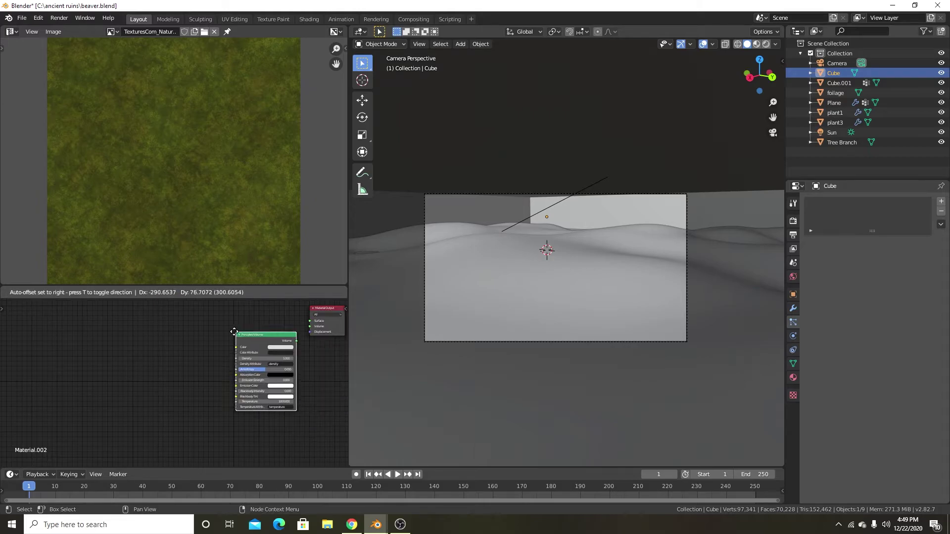
{"action": "left_click", "coordinate": [220, 326]}
{"action": "left_click_drag", "start_coordinate": [283, 335], "coordinate": [309, 326]}
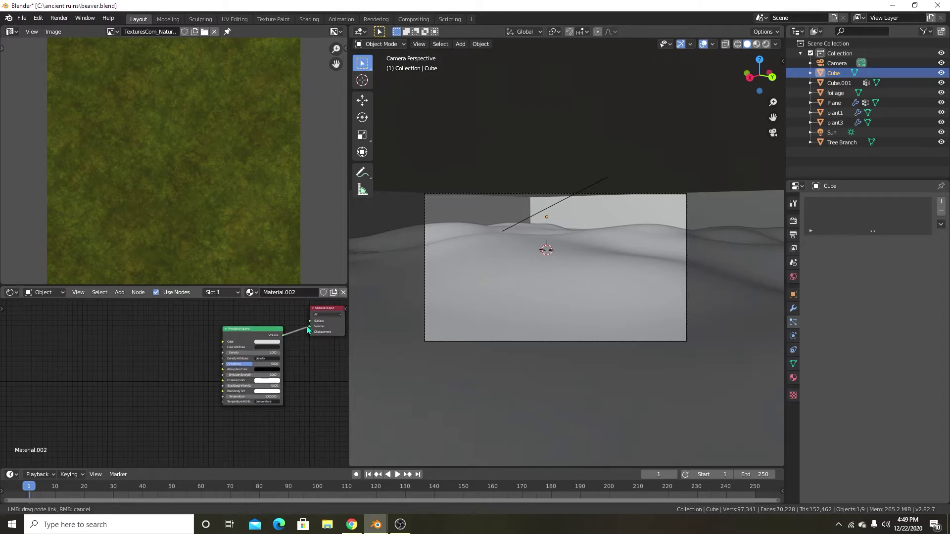
Make the Principled Volume color white and set its density to 0.02, previewing in Material Preview shading
{"action": "left_click", "coordinate": [276, 342]}
{"action": "key", "text": "z"}
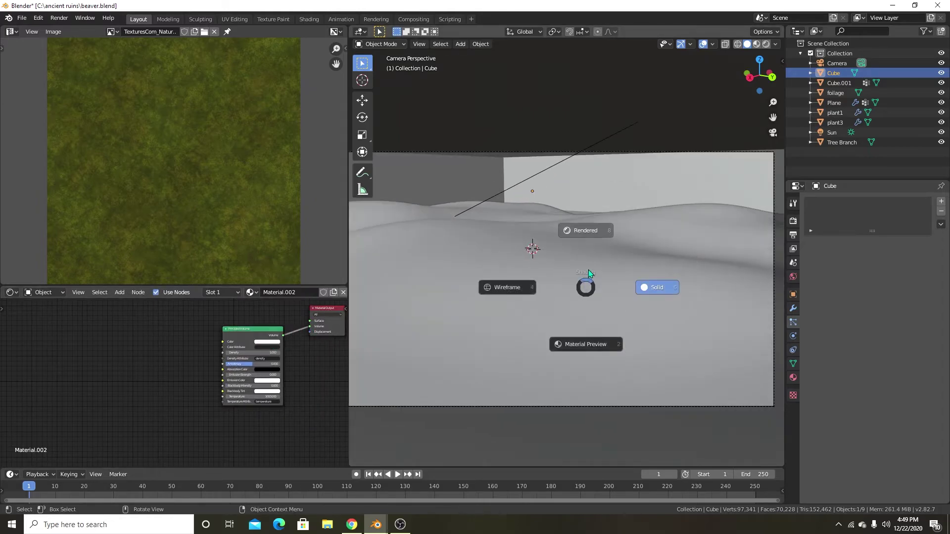
{"action": "left_click", "coordinate": [659, 284]}
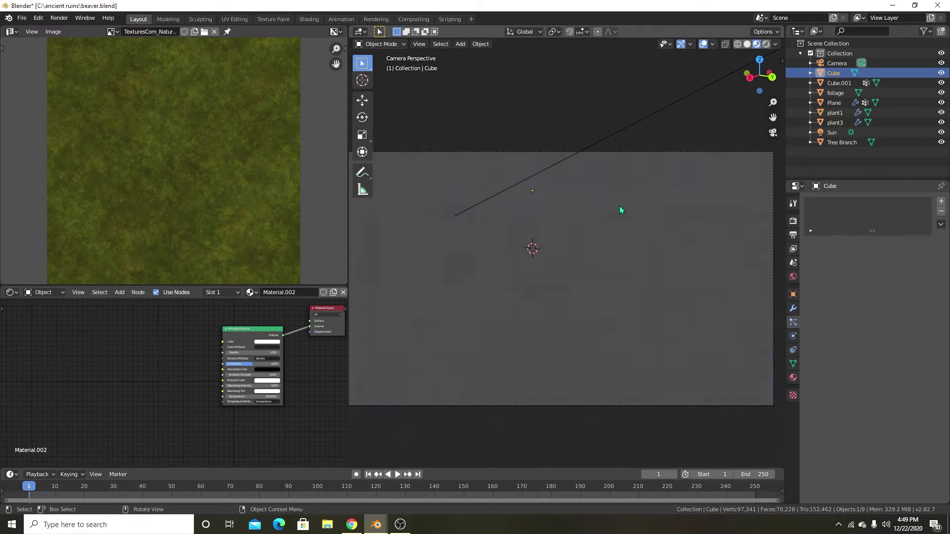
{"action": "scroll", "coordinate": [258, 366], "scroll_direction": "up", "scroll_amount": 2}
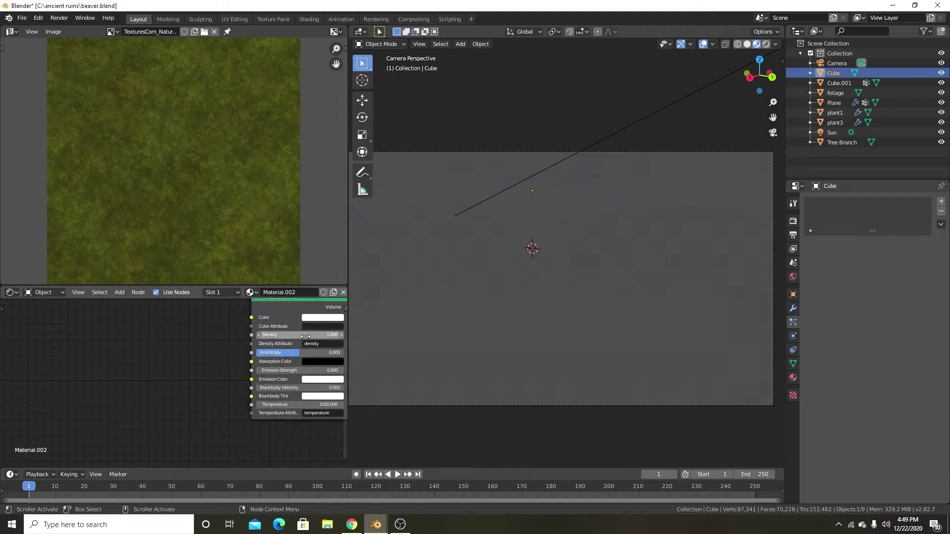
{"action": "left_click", "coordinate": [325, 335]}
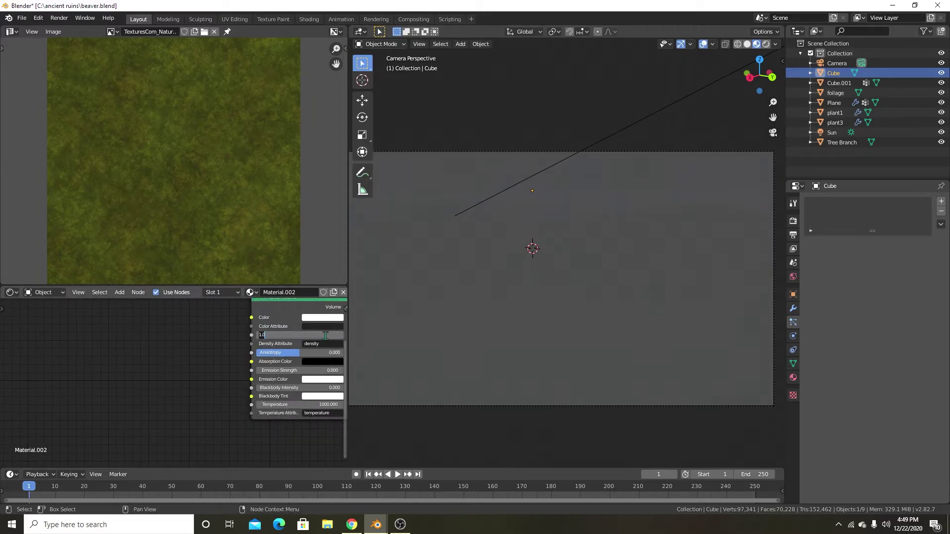
{"action": "key", "text": "Return"}
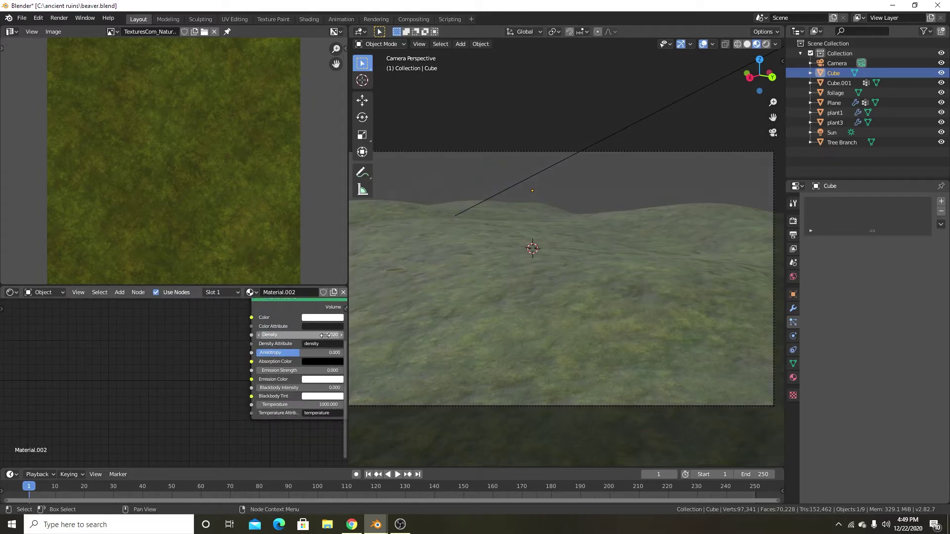
Set the Principled Volume's emission strength to 0.002
{"action": "left_click", "coordinate": [314, 370]}
{"action": "type", "text": "0.004"}
{"action": "key", "text": "Return"}
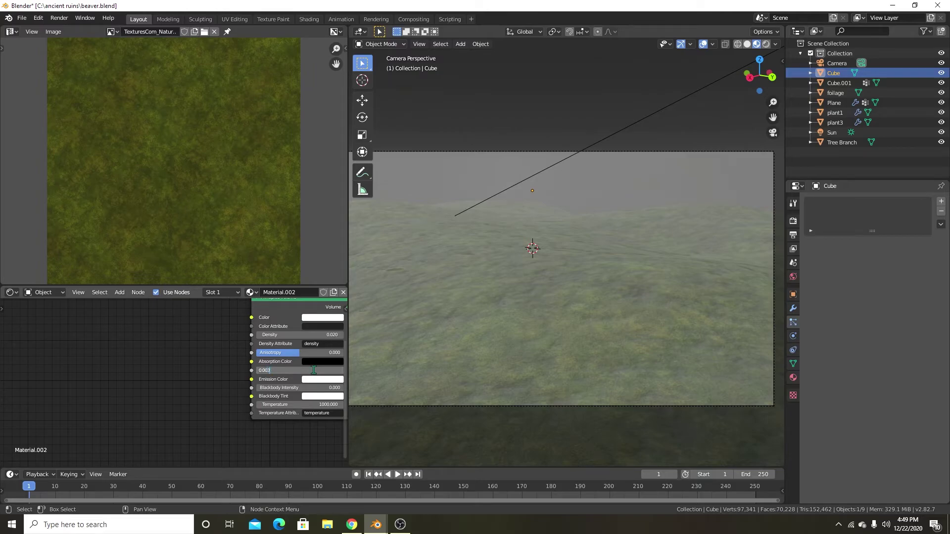
{"action": "key", "text": "BackSpace"}
{"action": "type", "text": "2"}
{"action": "key", "text": "Return"}
{"action": "scroll", "coordinate": [592, 298], "scroll_direction": "down", "scroll_amount": 1}
{"action": "middle_click_drag", "start_coordinate": [303, 363], "coordinate": [246, 368]}
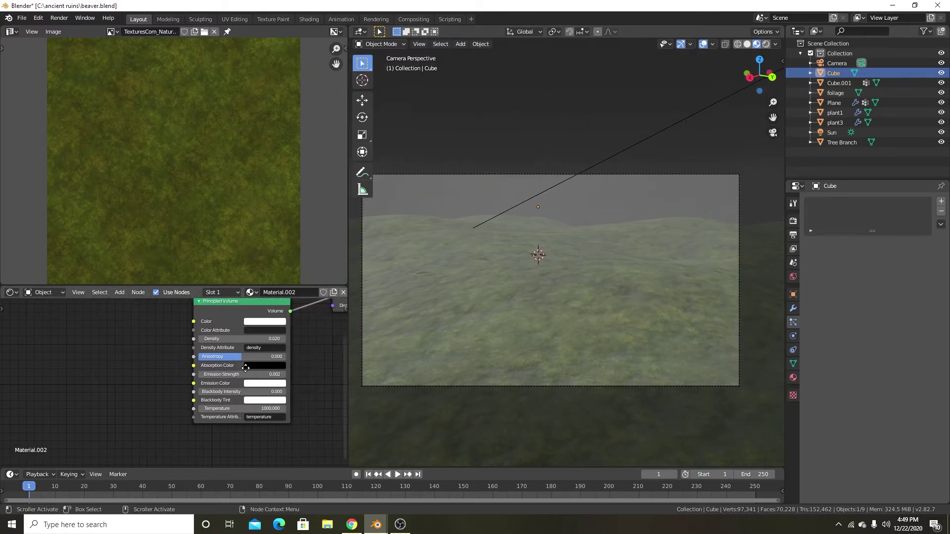
Tint the Principled Volume's emission color pale cyan, with hue about 0.521 and saturation about 0.116
{"action": "left_click", "coordinate": [262, 322]}
{"action": "left_click", "coordinate": [262, 384]}
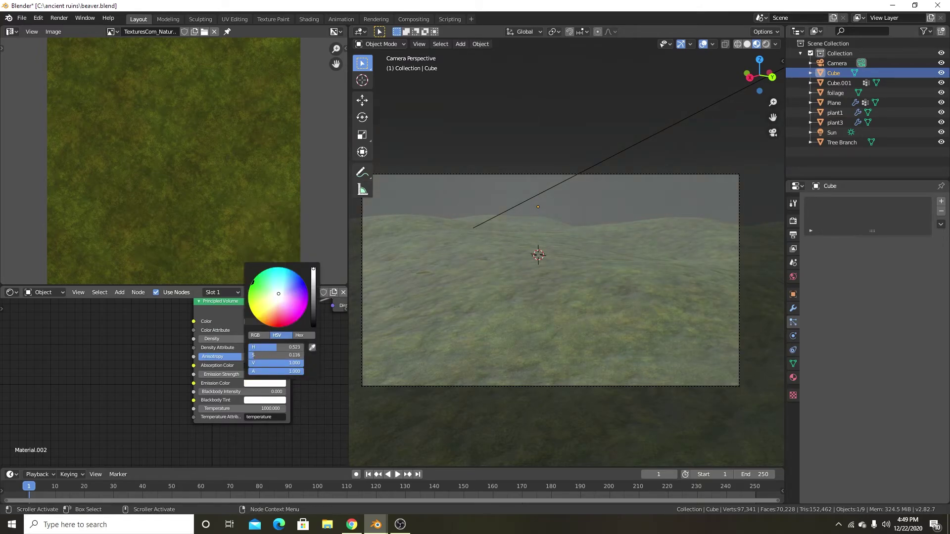
{"action": "scroll", "coordinate": [571, 247], "scroll_direction": "down", "scroll_amount": 3}
{"action": "middle_click_drag", "start_coordinate": [571, 245], "coordinate": [588, 254], "text": "shift"}
{"action": "scroll", "coordinate": [589, 255], "scroll_direction": "up", "scroll_amount": 2}
Return to Solid shading, select the terrain plane and save the file
{"action": "key", "text": "z"}
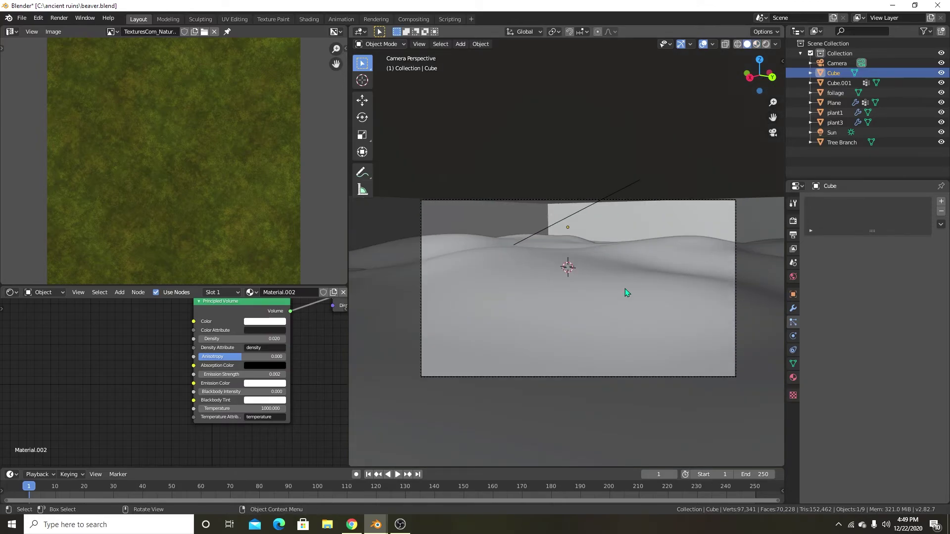
{"action": "left_click", "coordinate": [625, 289]}
{"action": "key", "text": "ctrl+s"}
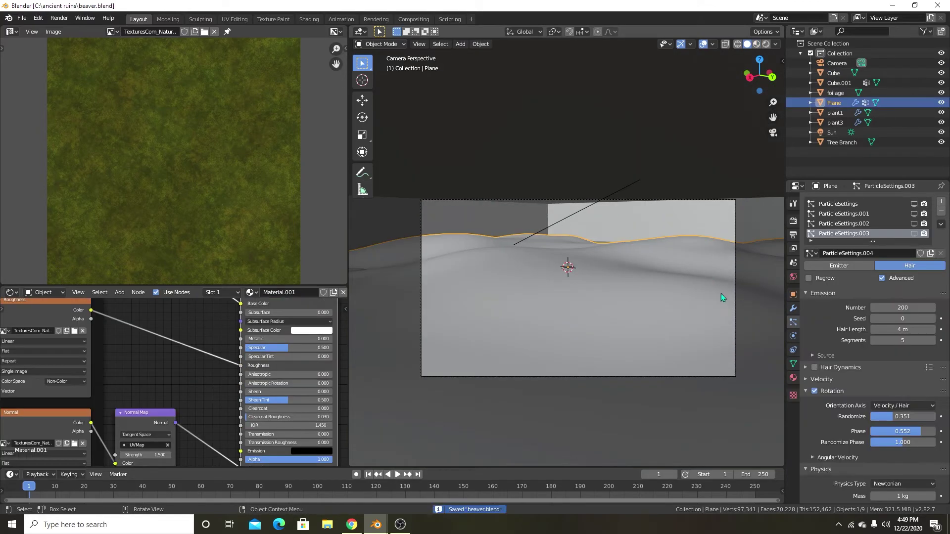
Show all four of the terrain plane's particle systems in the viewport
{"action": "middle_click_drag", "start_coordinate": [674, 246], "coordinate": [655, 251], "text": "shift"}
{"action": "scroll", "coordinate": [655, 251], "scroll_direction": "up", "scroll_amount": 2}
{"action": "left_click", "coordinate": [914, 234]}
{"action": "left_click", "coordinate": [914, 224]}
{"action": "left_click", "coordinate": [914, 214]}
{"action": "left_click", "coordinate": [914, 205]}
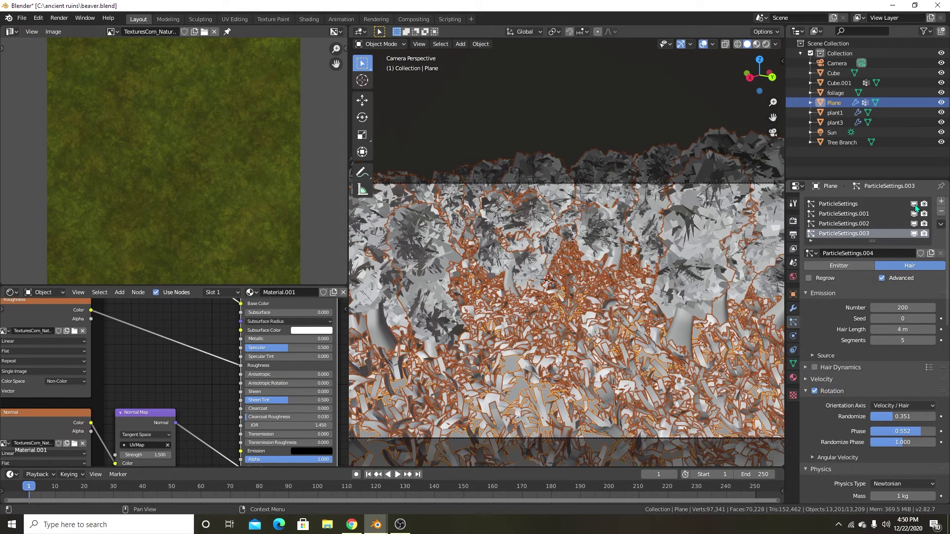
Preview the foggy forest from the camera in Rendered shading, and switch back to Solid shading
{"action": "left_click", "coordinate": [766, 44]}
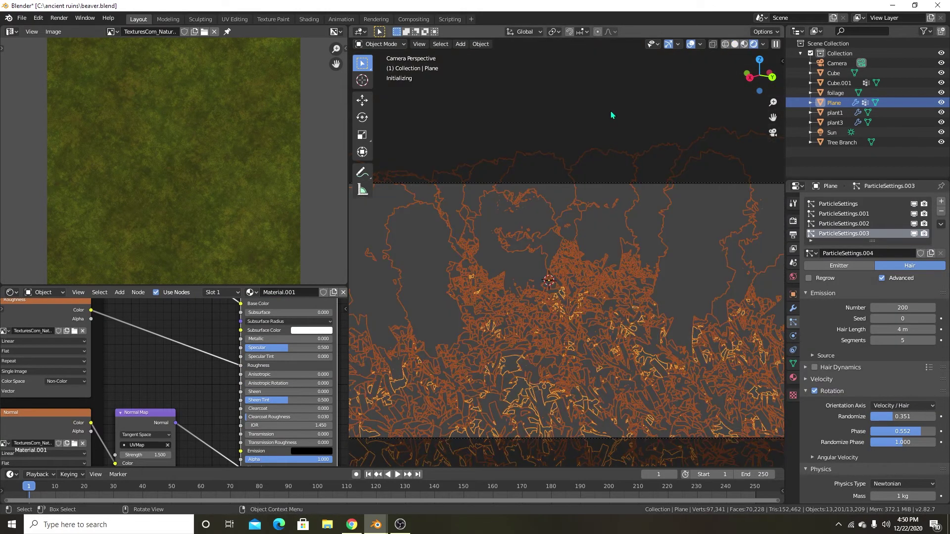
{"action": "left_click", "coordinate": [612, 115]}
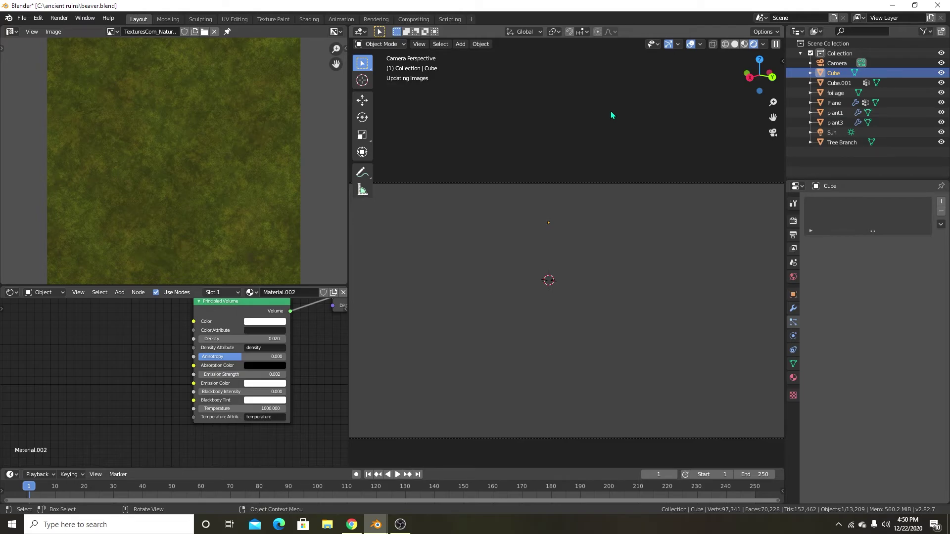
{"action": "key", "text": "z"}
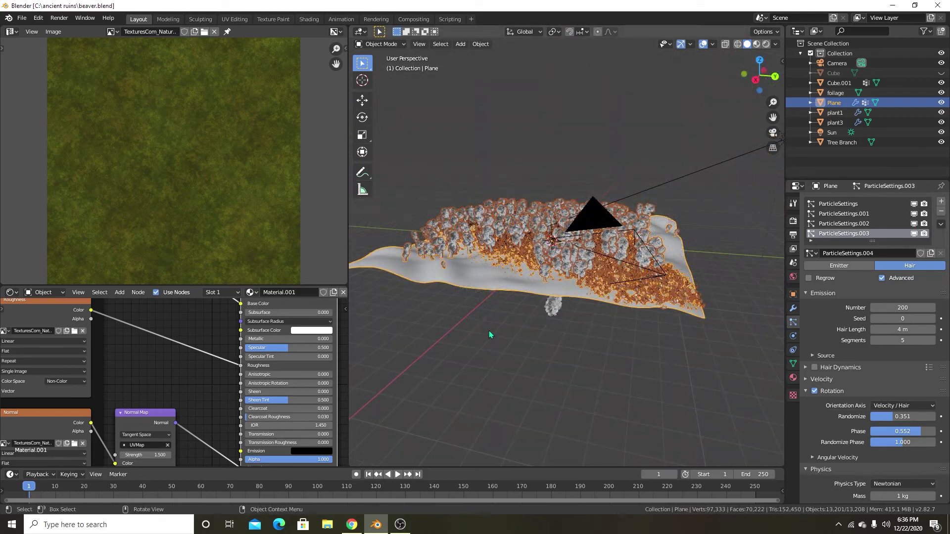
{"action": "middle_click_drag", "start_coordinate": [489, 331], "coordinate": [559, 337]}
{"action": "scroll", "coordinate": [558, 338], "scroll_direction": "down", "scroll_amount": 6}
{"action": "middle_click_drag", "start_coordinate": [583, 305], "coordinate": [600, 210]}
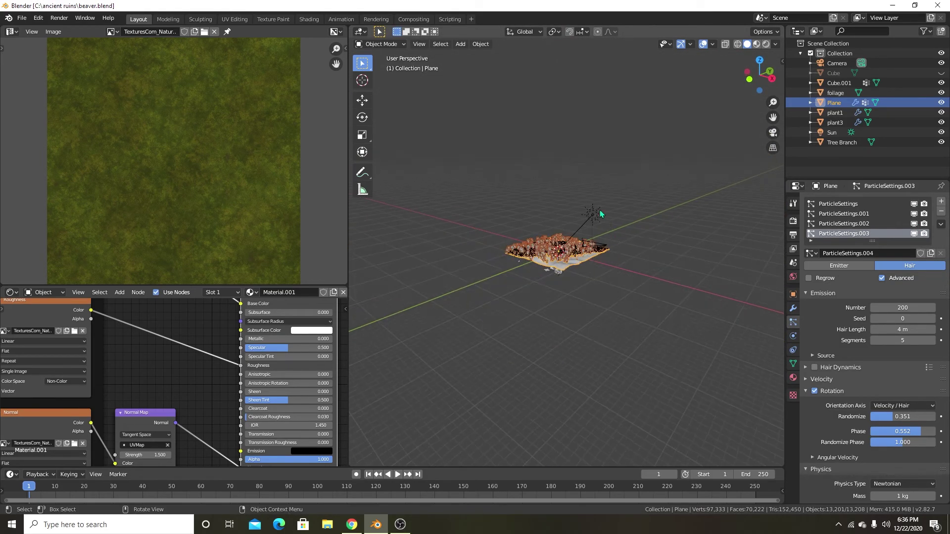